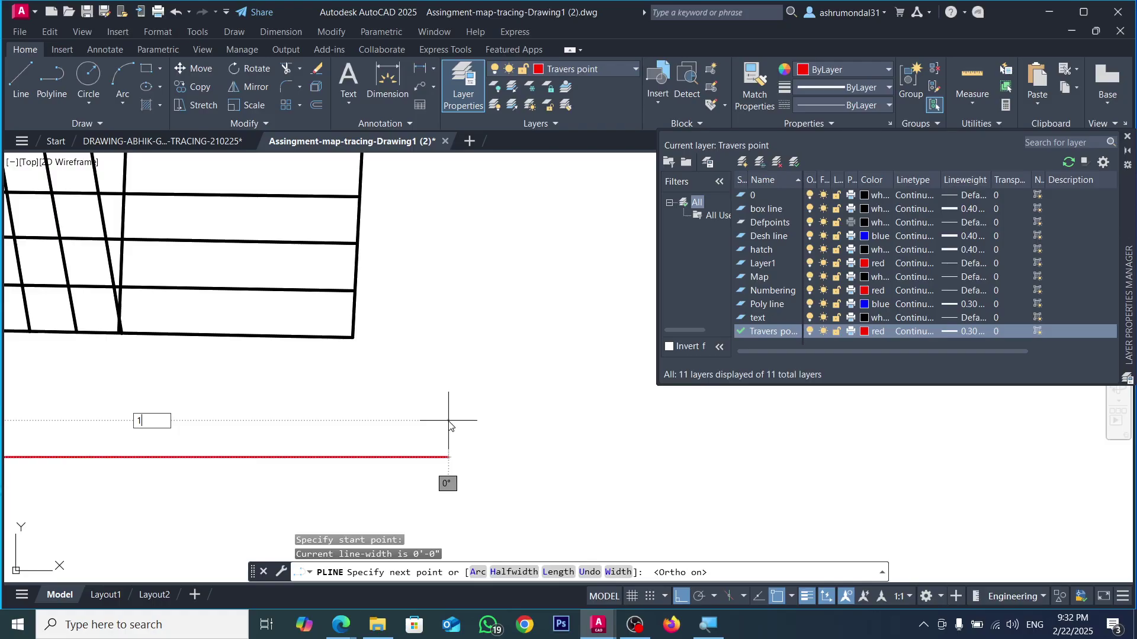
Step: Draw a horizontal polyline 132' long below the grid block
type("32'")
key("Return")
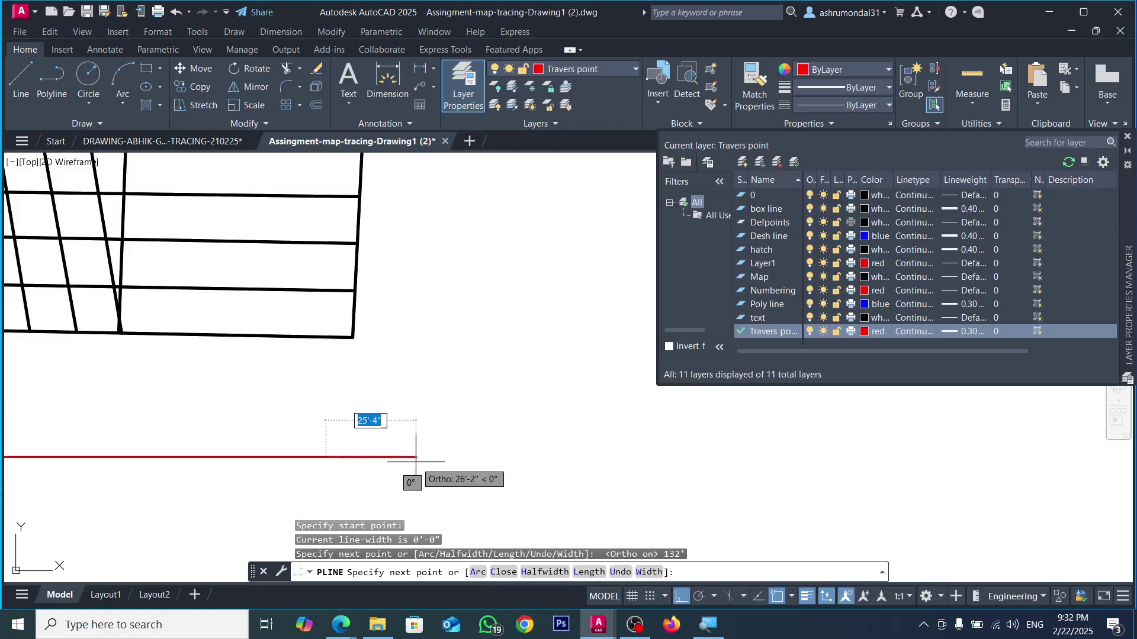
scroll(341, 484, "down", 5)
key("Return")
scroll(329, 481, "up", 4)
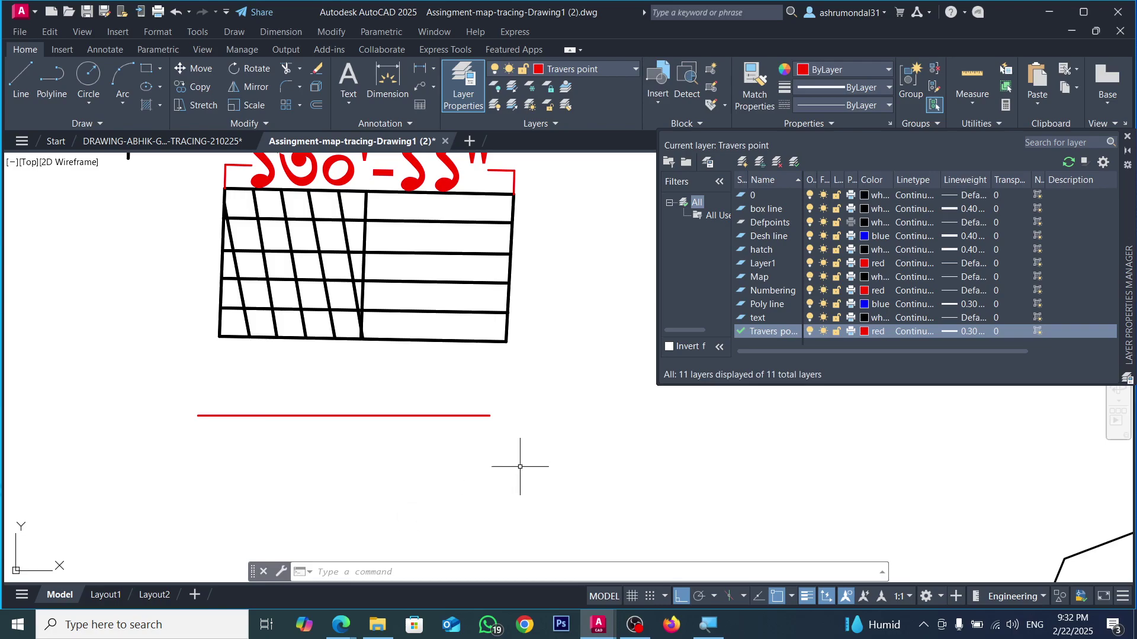
Step: Draw a polyline from the horizontal line's left end to its midpoint and then straight up as a short midpoint marker
left_click(55, 76)
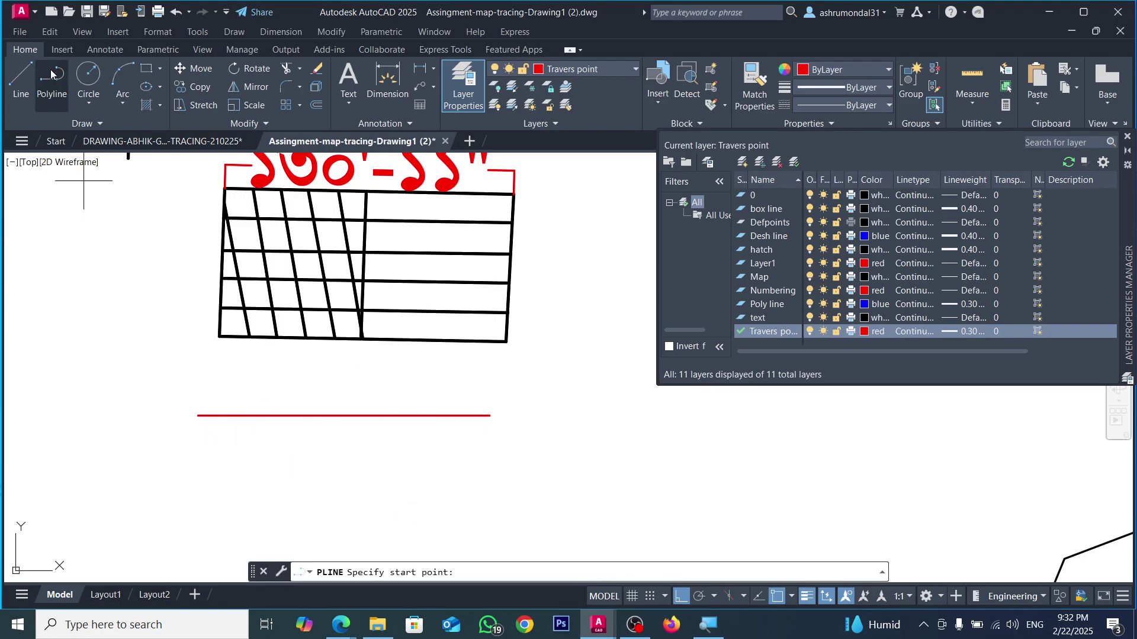
left_click(198, 416)
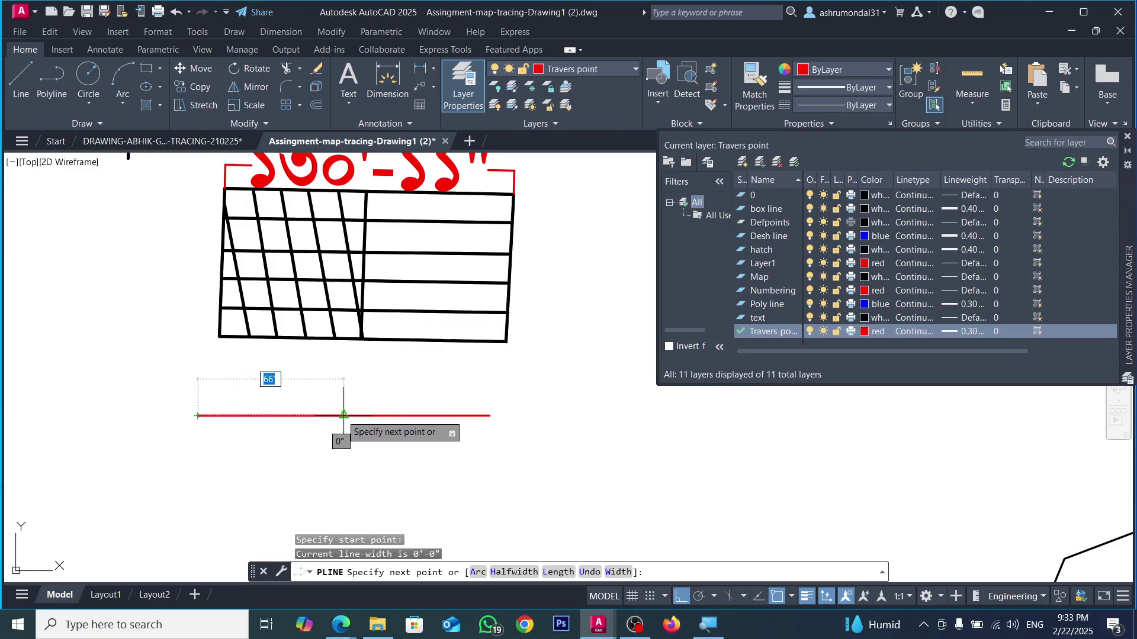
left_click(344, 416)
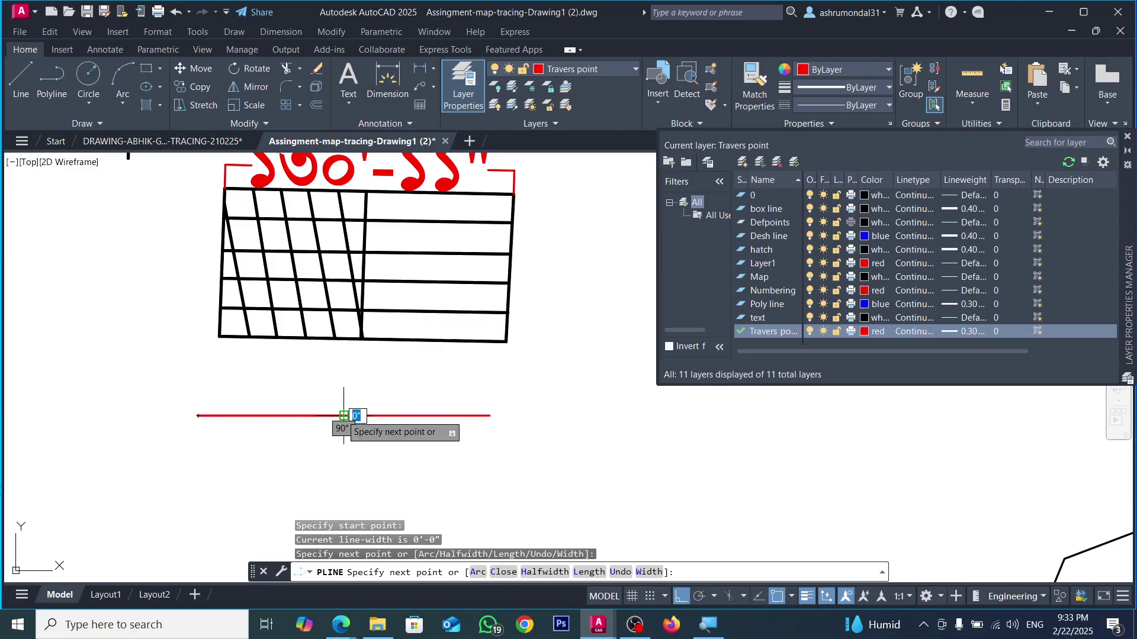
left_click(344, 369)
key("Return")
middle_click_drag(317, 400, 331, 383)
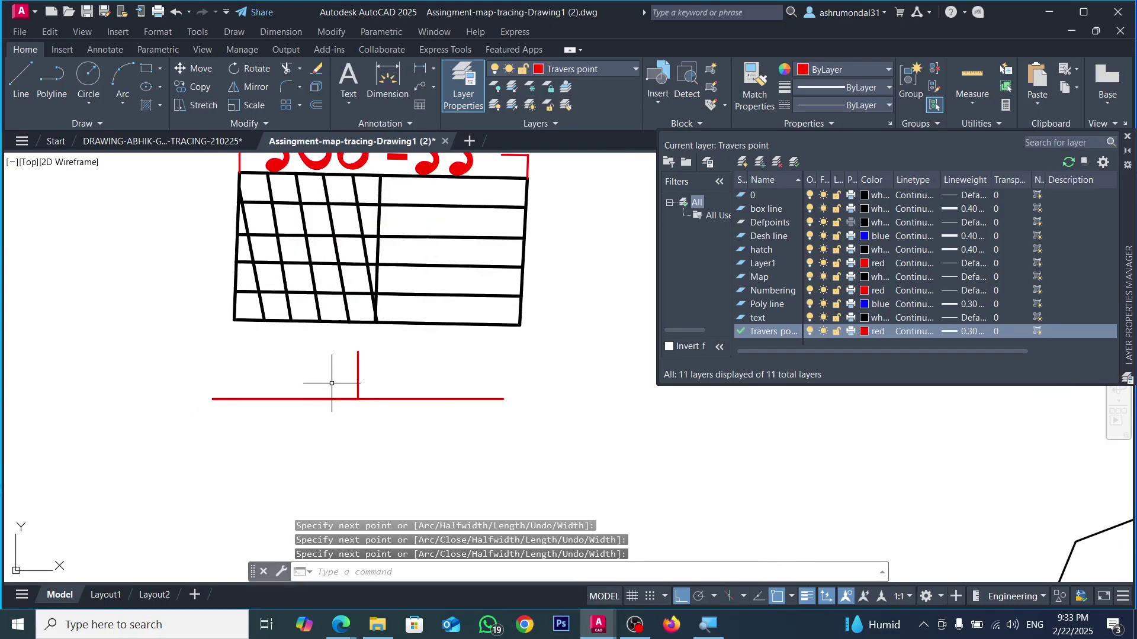
left_click(52, 80)
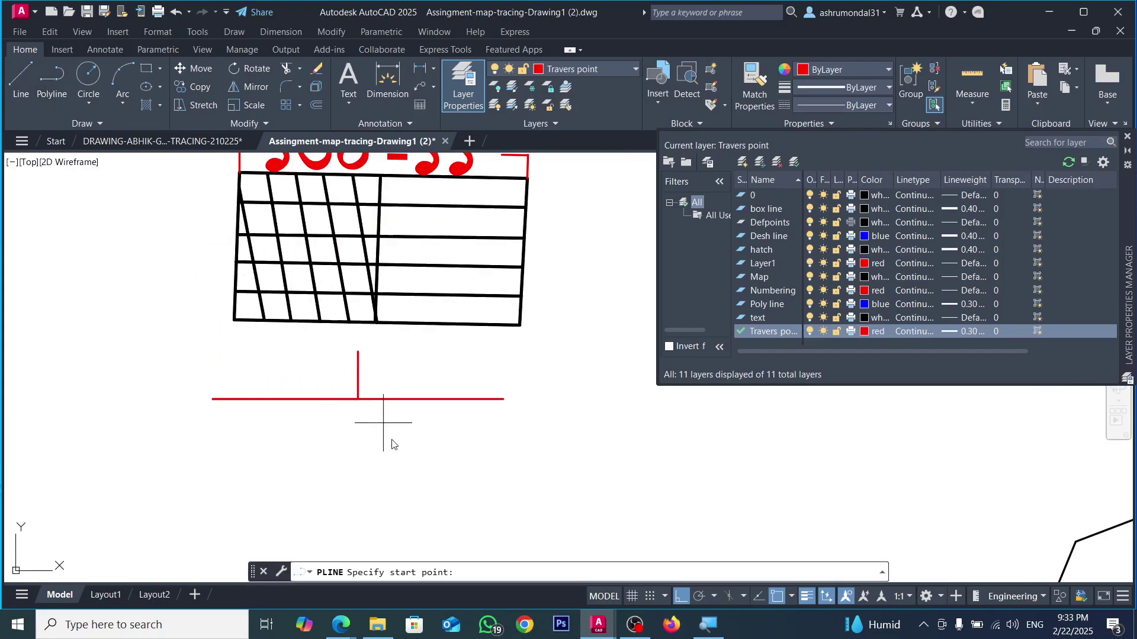
left_click(212, 399)
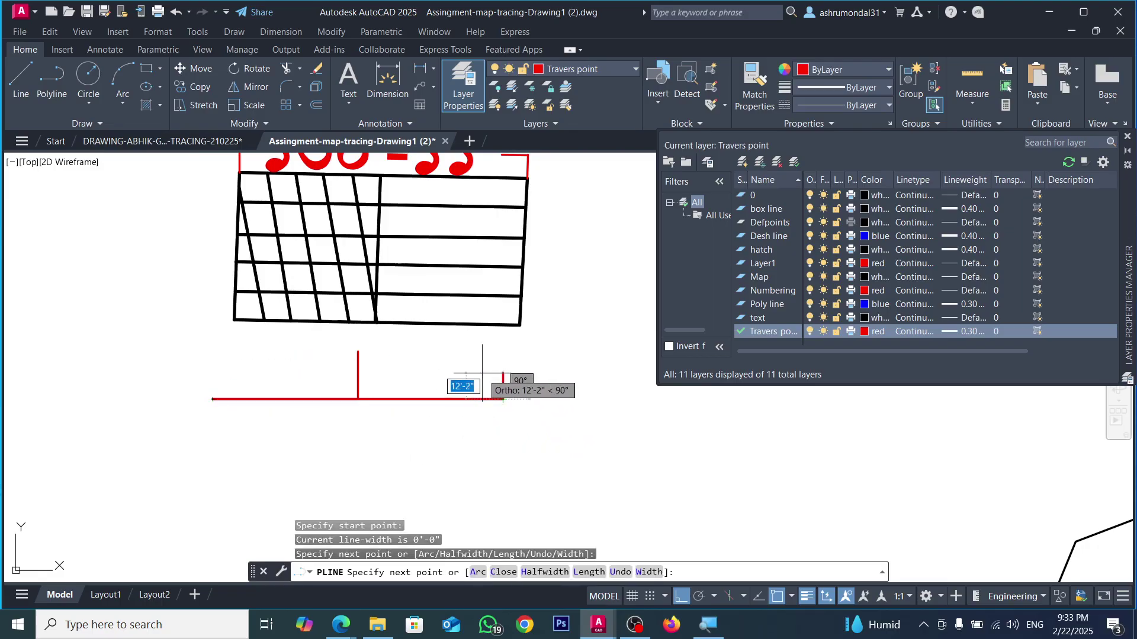
key("Escape")
key("Escape")
left_click(470, 400)
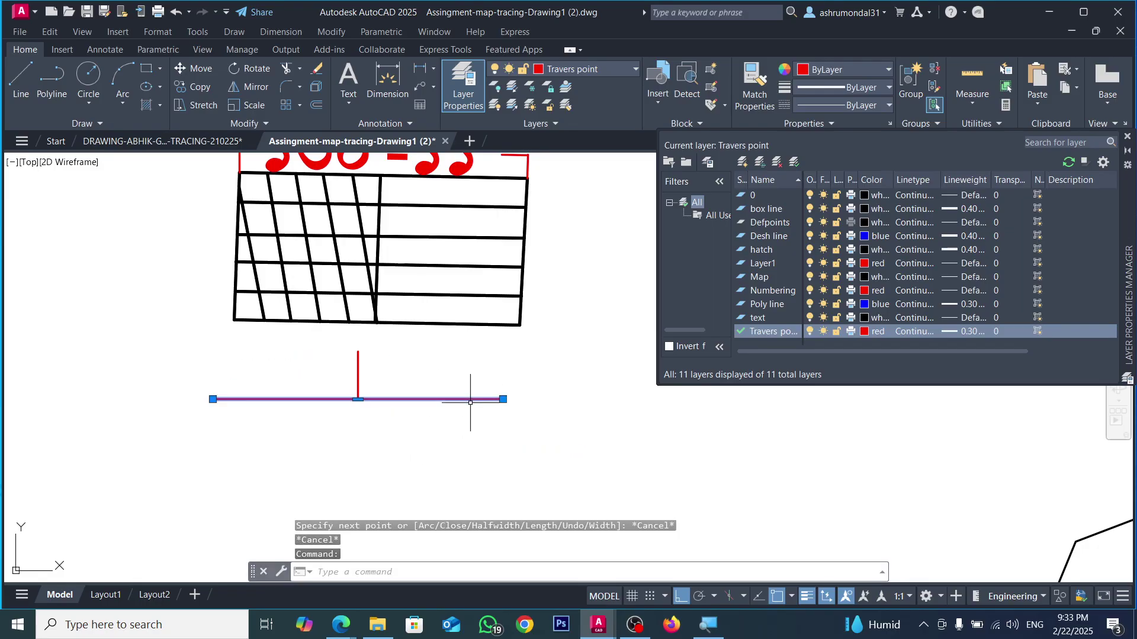
key("Escape")
Step: Dimension the full length of the horizontal line, placing the dimension just above it
left_click(387, 76)
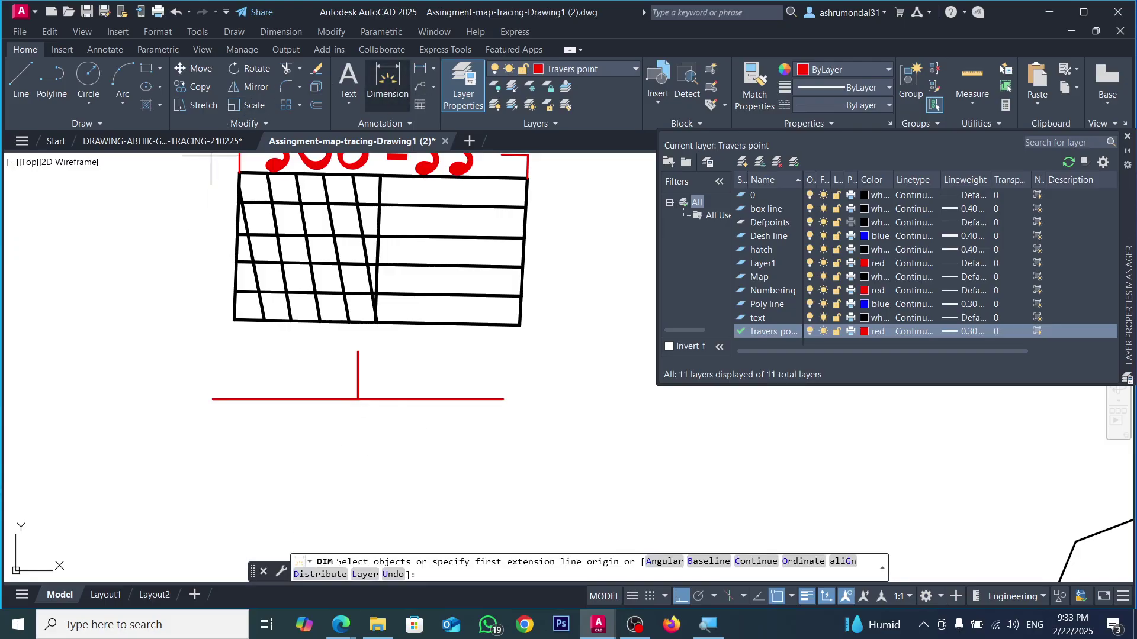
left_click(213, 400)
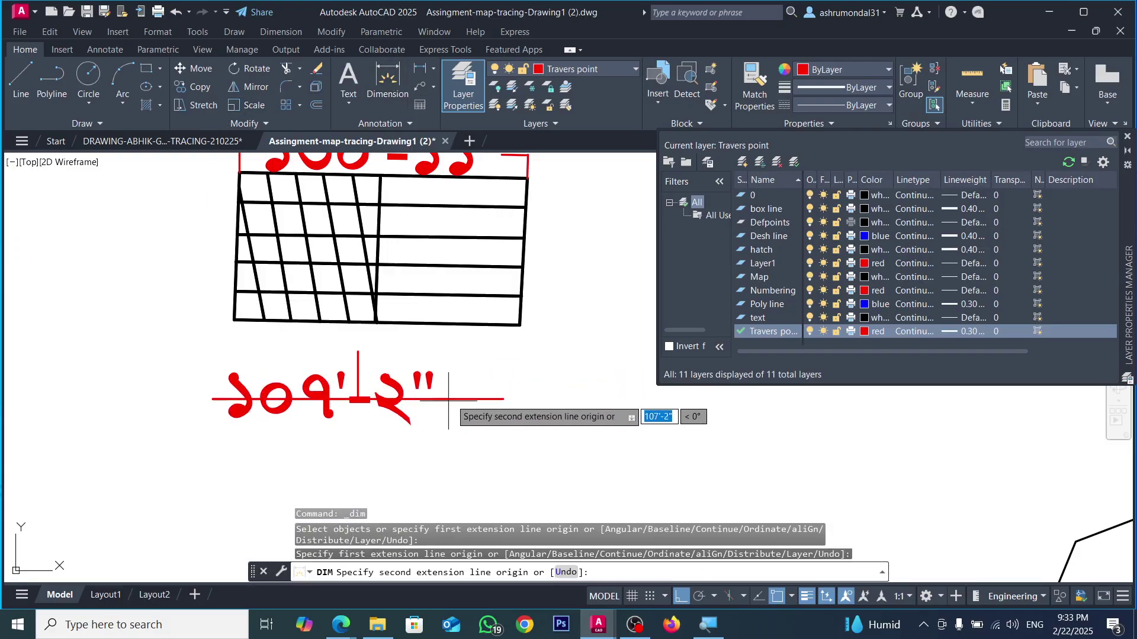
left_click(503, 399)
left_click(464, 347)
key("Escape")
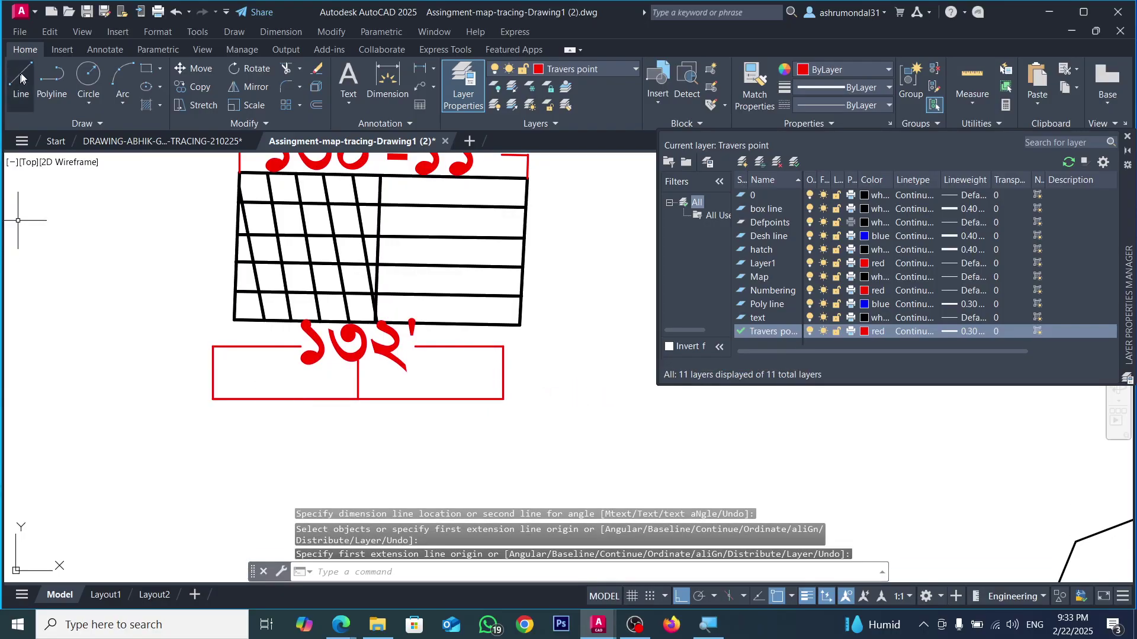
Step: Draw a vertical polyline 66' long straight down from the horizontal line's left end
left_click(51, 75)
left_click(212, 400)
scroll(213, 398, "down", 2)
scroll(212, 453, "up", 2)
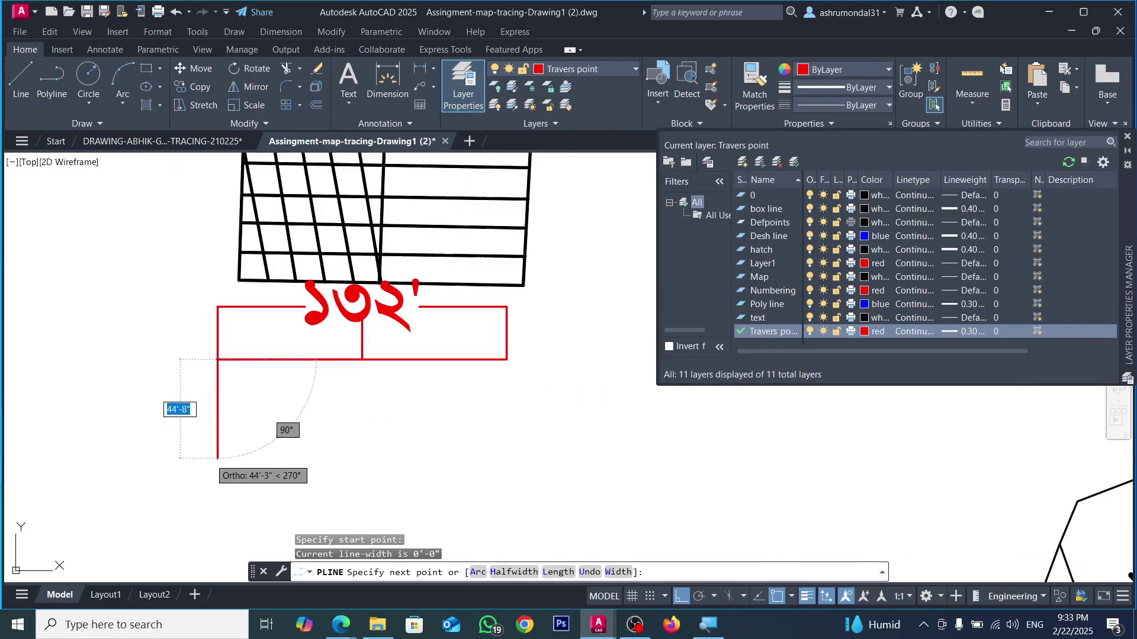
scroll(216, 447, "down", 2)
scroll(219, 445, "up", 3)
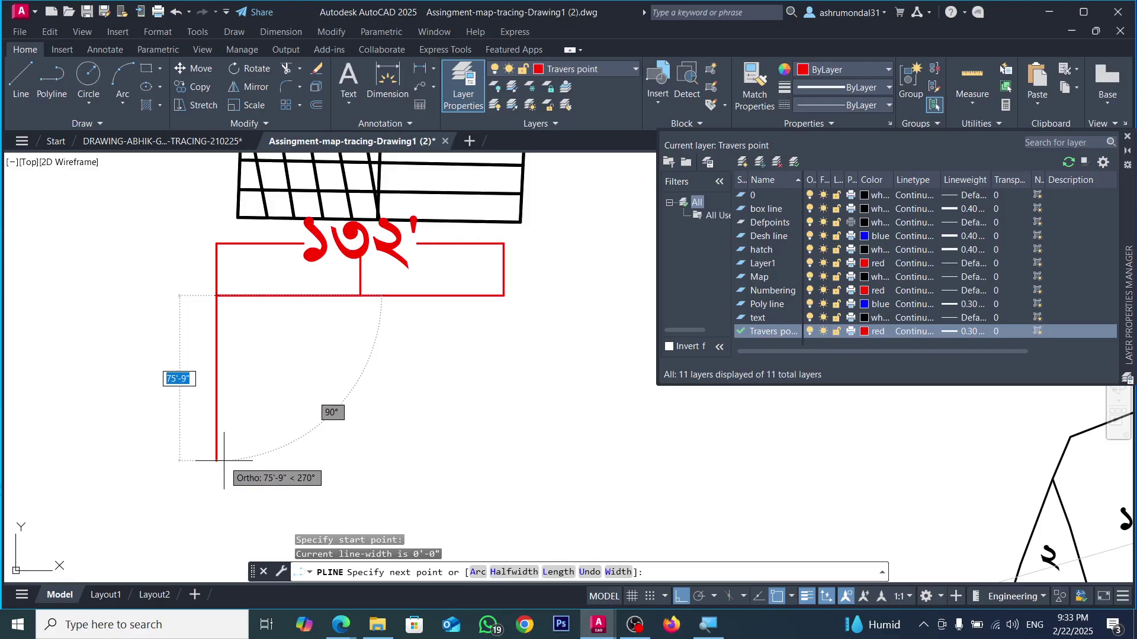
type("66'")
key("Return")
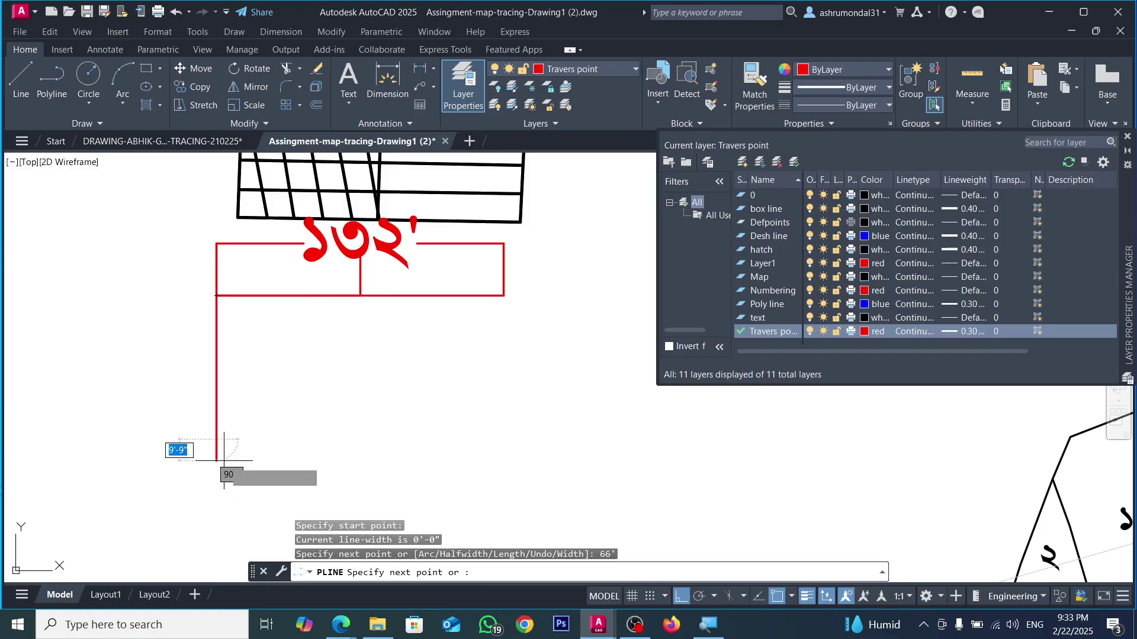
key("Return")
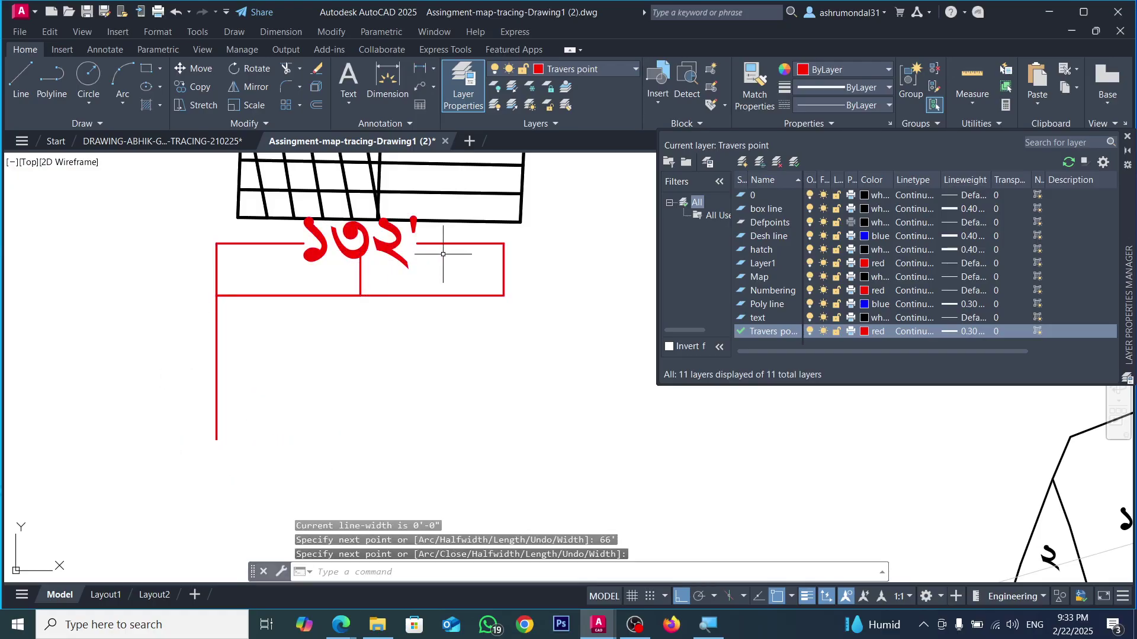
Step: Delete the length dimension above the horizontal line
key("Escape")
left_click(460, 233)
left_click(362, 277)
key("Delete")
Step: Draw a rectangle from the horizontal line's right end to the lower end of the vertical line
left_click(146, 68)
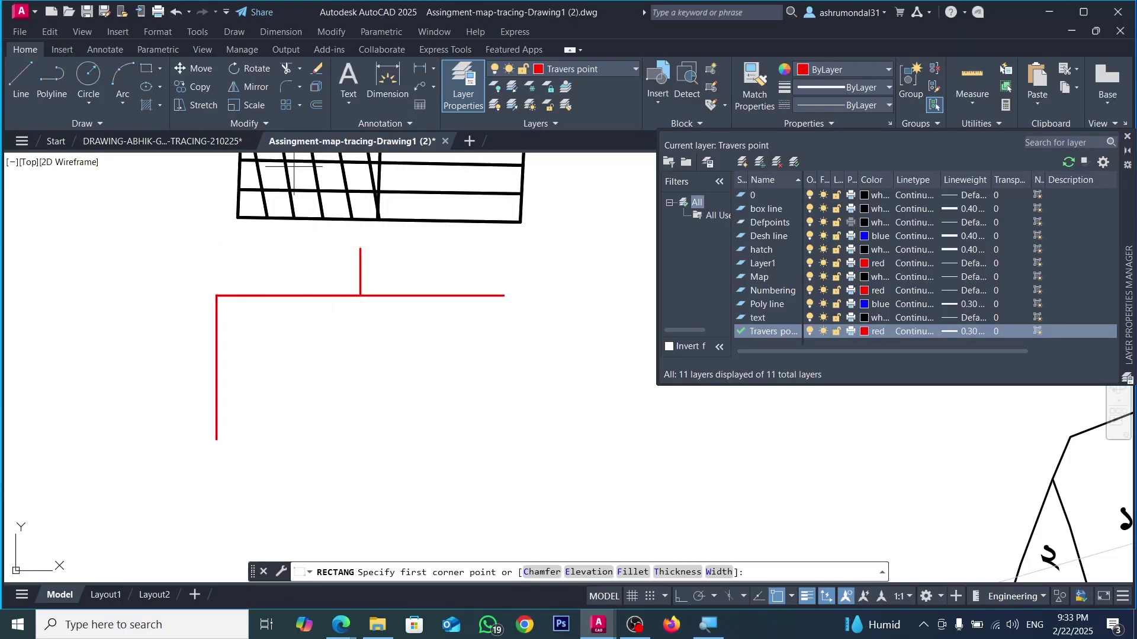
left_click(503, 295)
left_click(218, 440)
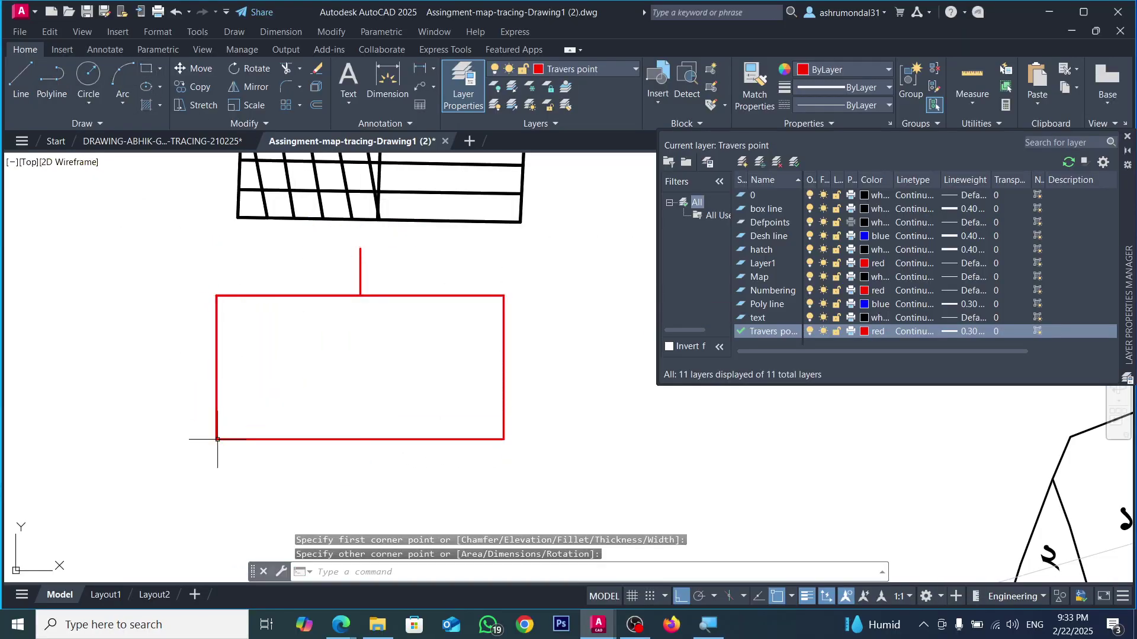
Step: Delete the midpoint marker polyline that rises above the rectangle's upper edge
key("Escape")
left_click(358, 282)
key("Delete")
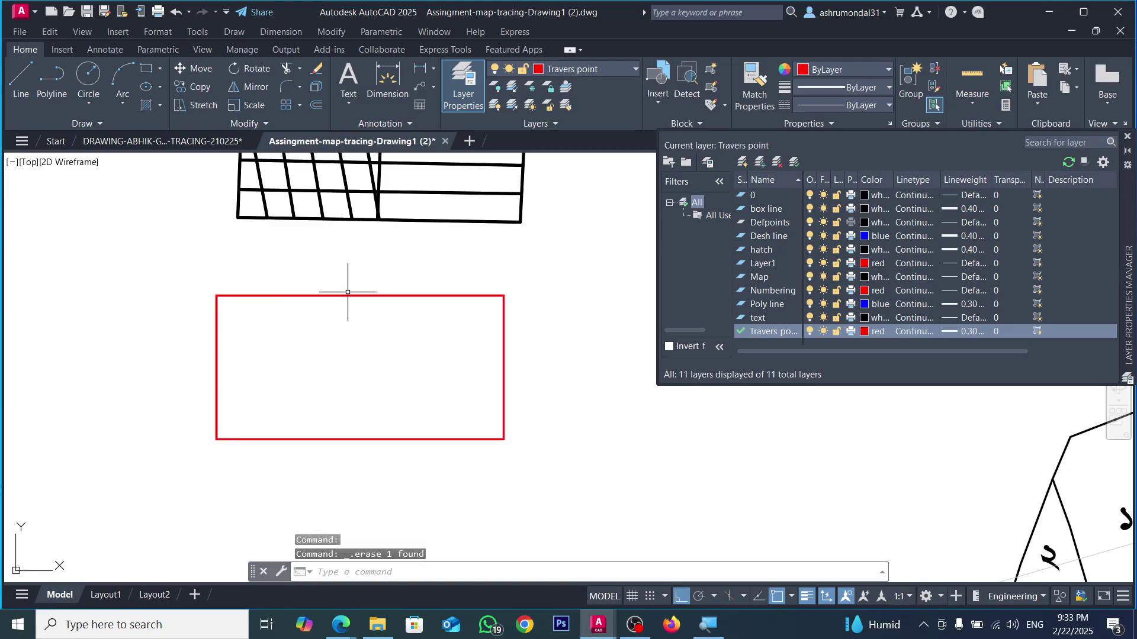
Step: Draw a polyline from the midpoint of the rectangle's upper edge to its upper-left corner and select it
left_click(51, 76)
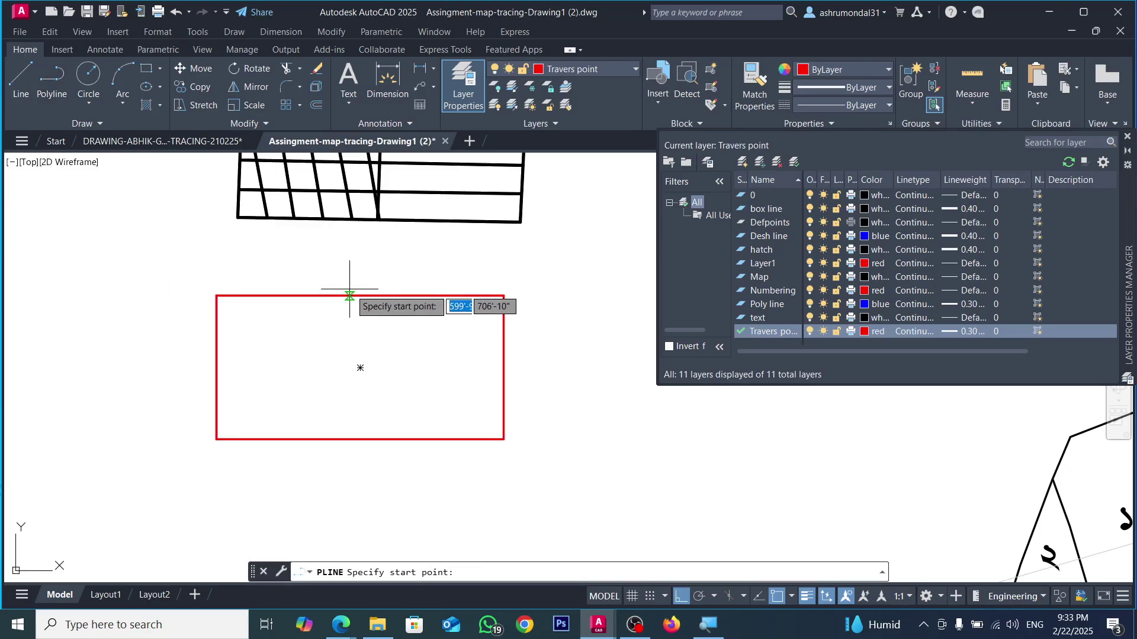
left_click(360, 295)
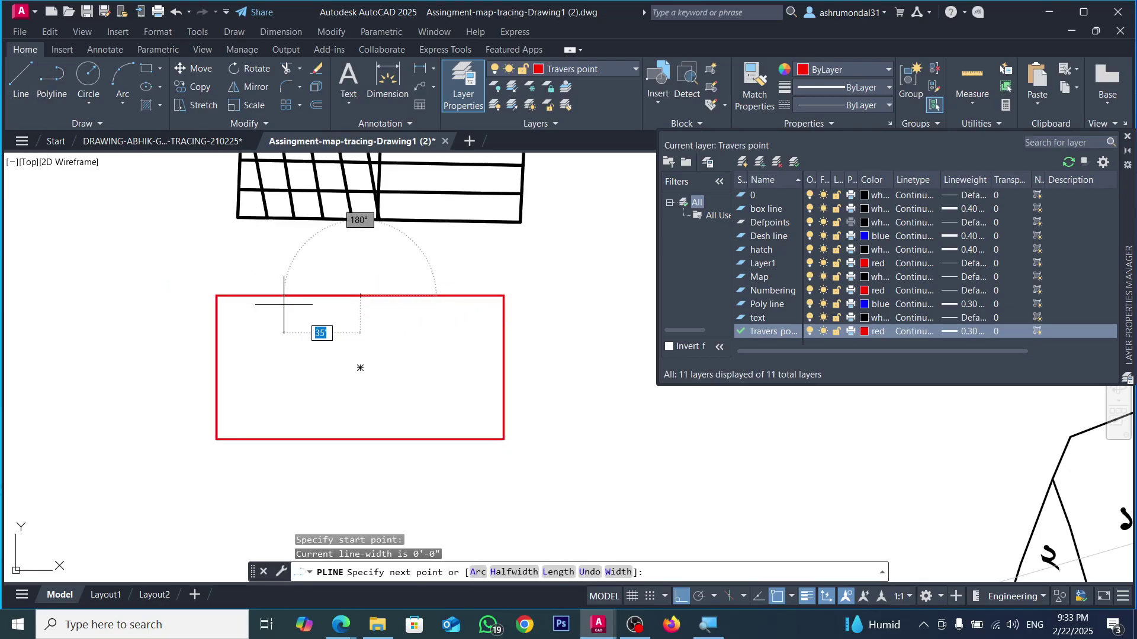
left_click(216, 295)
key("Escape")
left_click(247, 296)
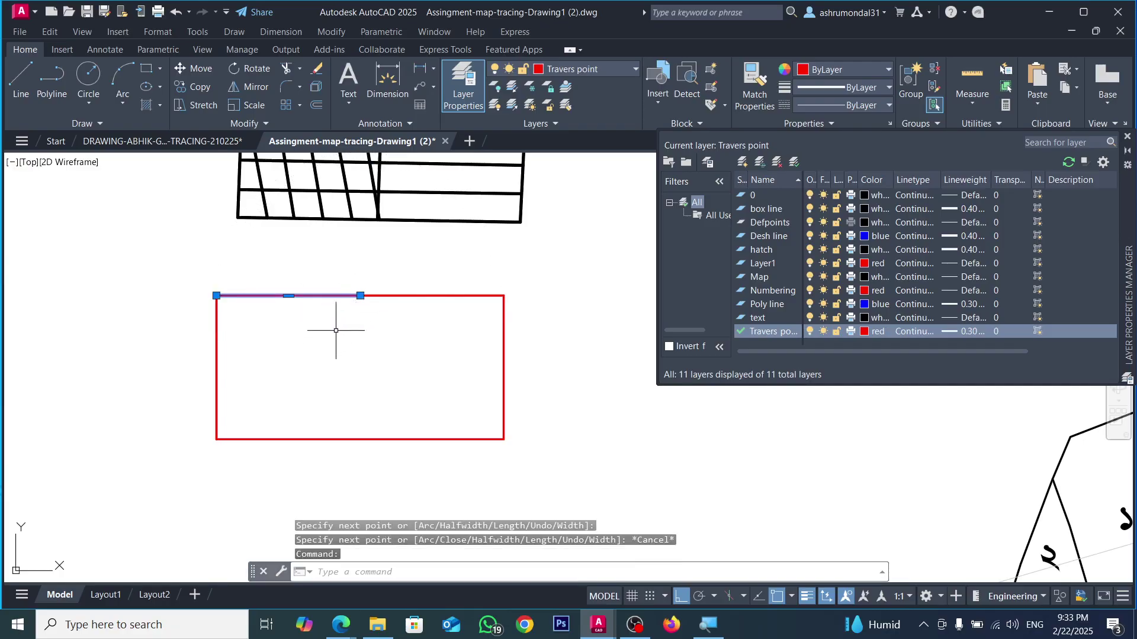
Step: Compare the divisions of the existing grid block with the left half of the new rectangle's upper edge
scroll(337, 329, "down", 2)
scroll(278, 236, "up", 4)
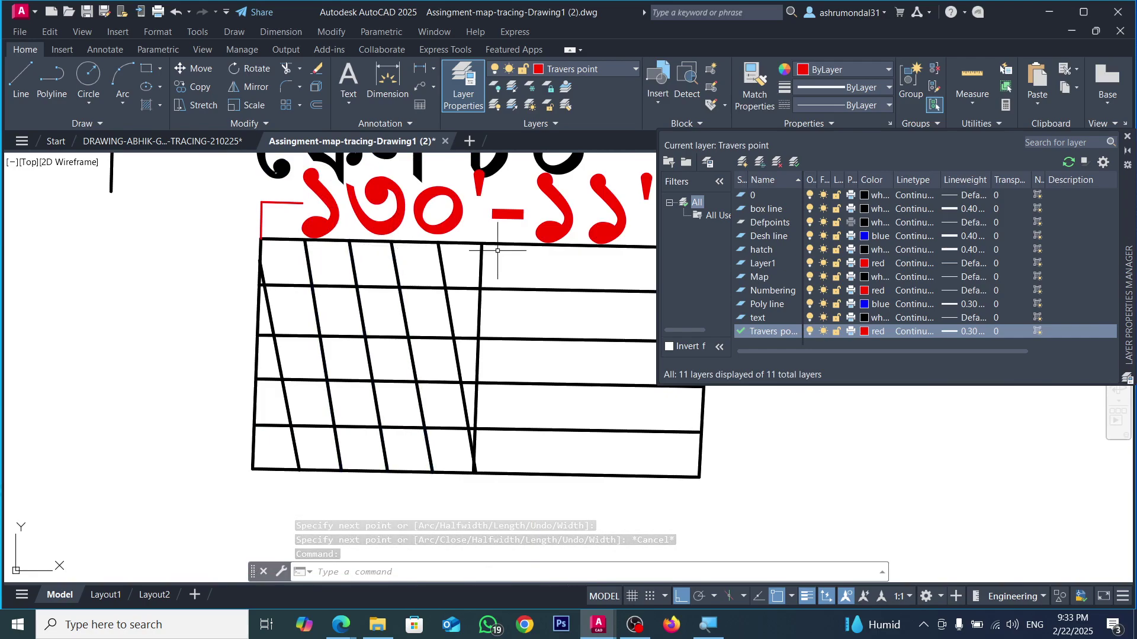
scroll(497, 251, "down", 3)
scroll(445, 379, "up", 2)
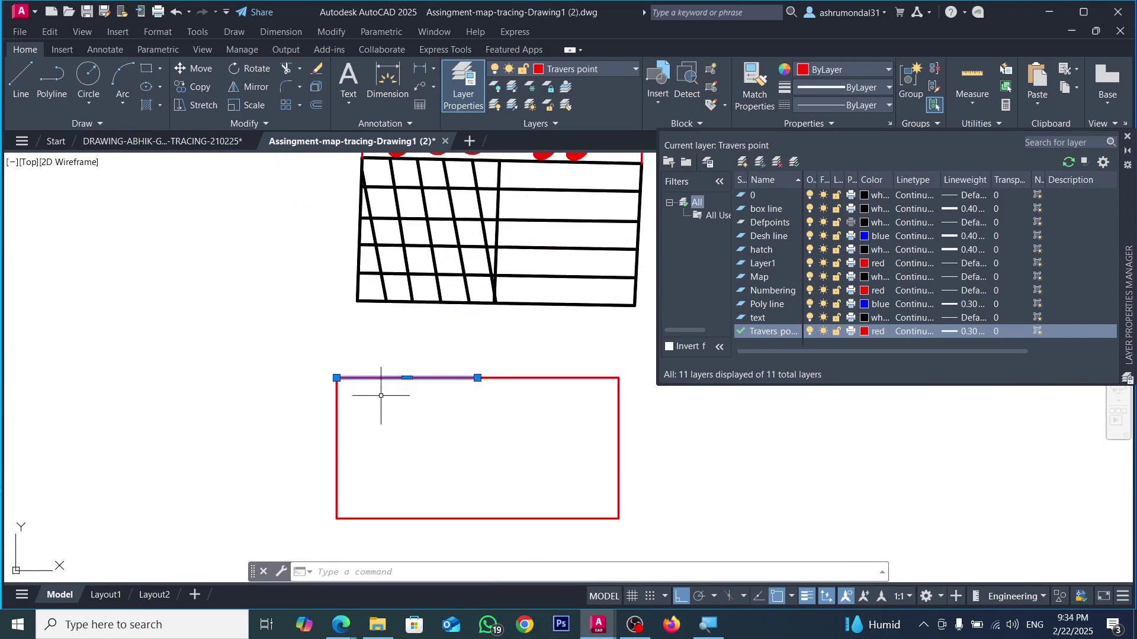
scroll(377, 390, "up", 2)
scroll(381, 389, "down", 2)
scroll(414, 417, "up", 2)
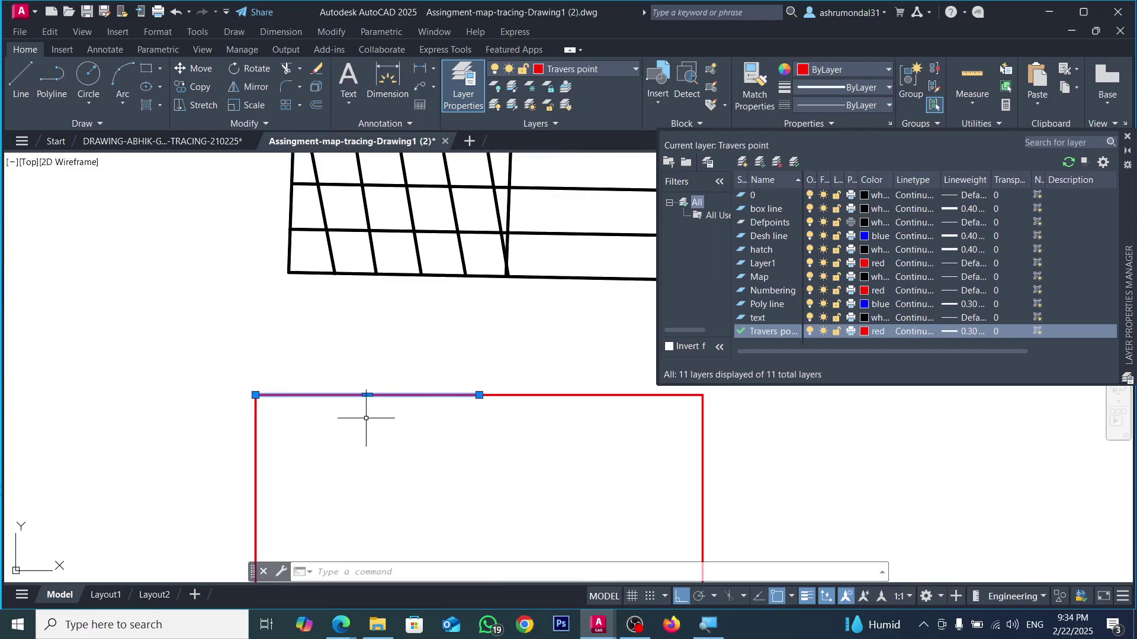
scroll(249, 382, "down", 2)
scroll(342, 401, "up", 2)
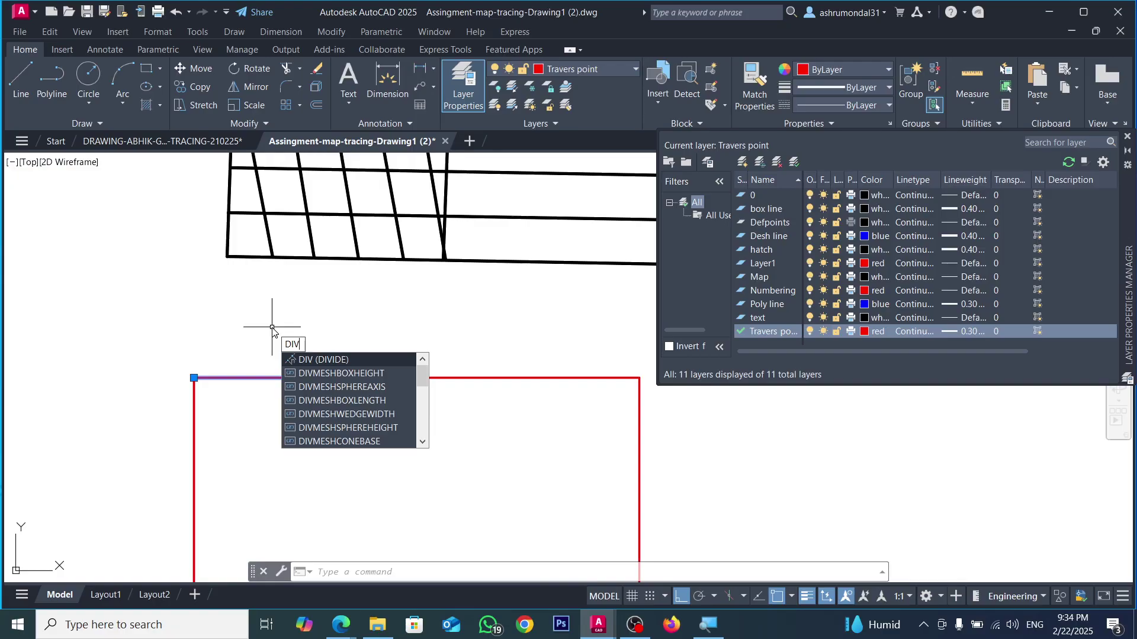
Step: Divide the polyline on the left half of the rectangle's upper edge into 5 segments with the Divide command
key("Return")
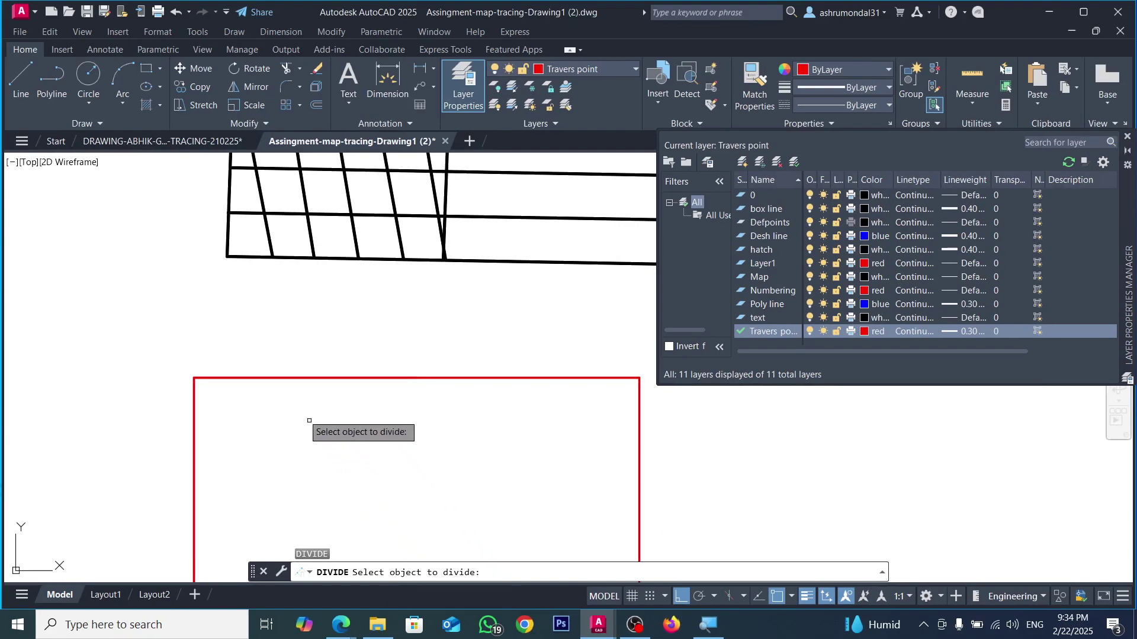
left_click(289, 378)
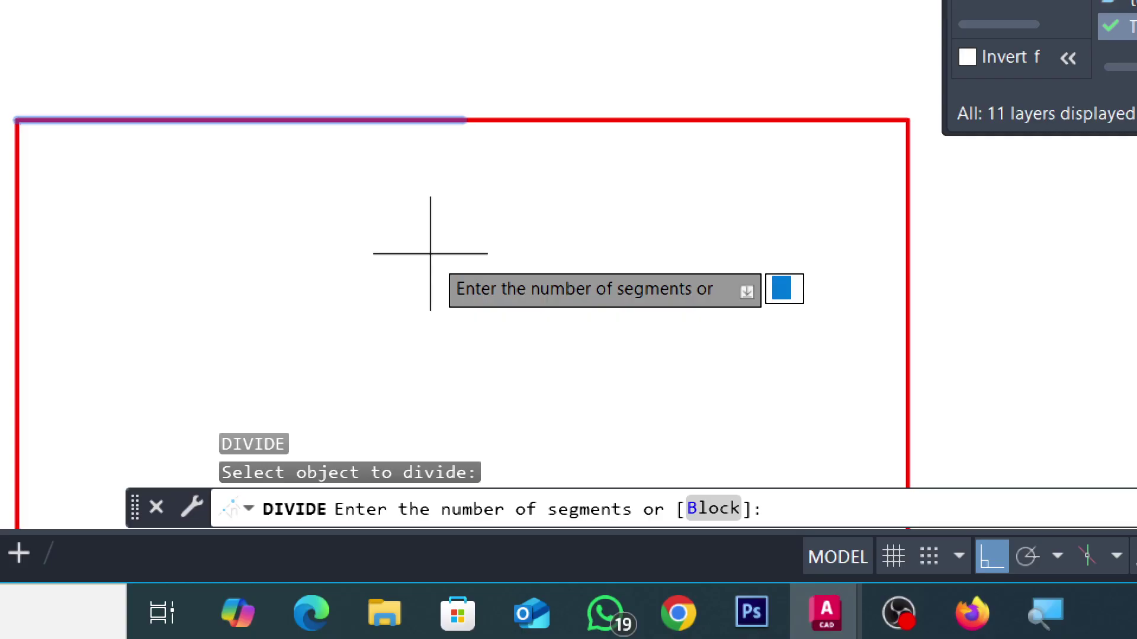
type("5")
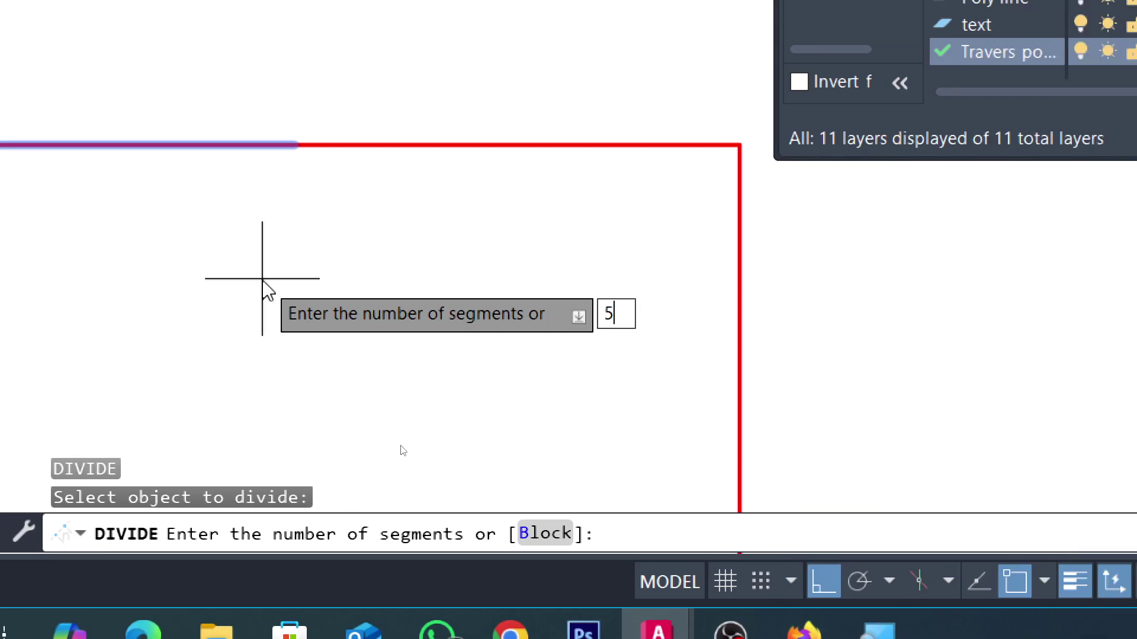
key("Return")
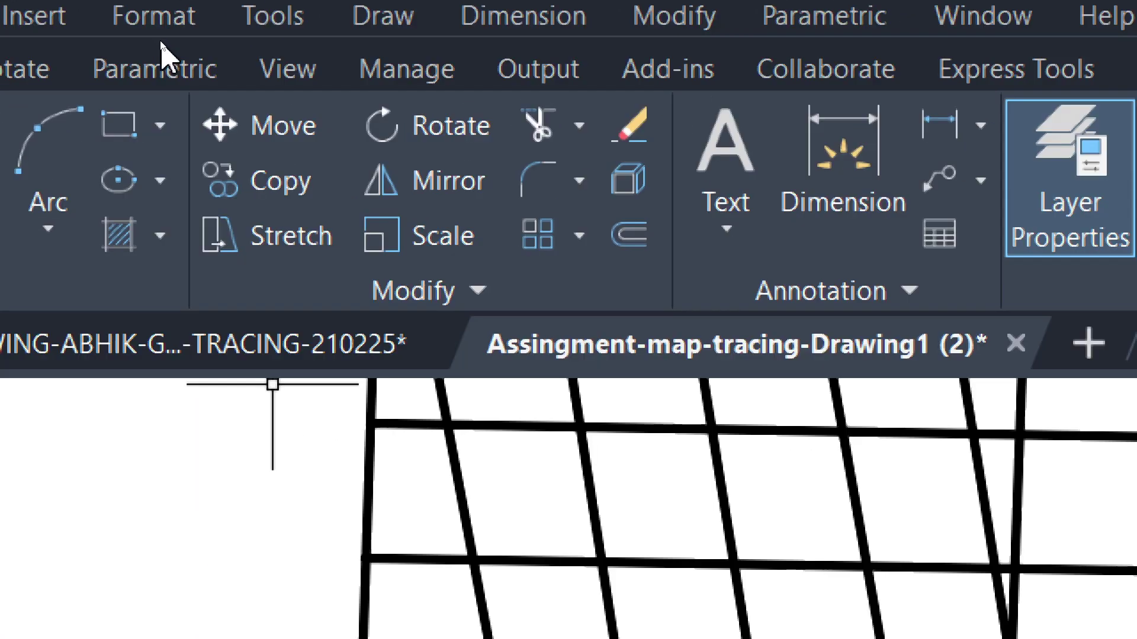
Step: Set the point style to the circle with an X through it
left_click(153, 16)
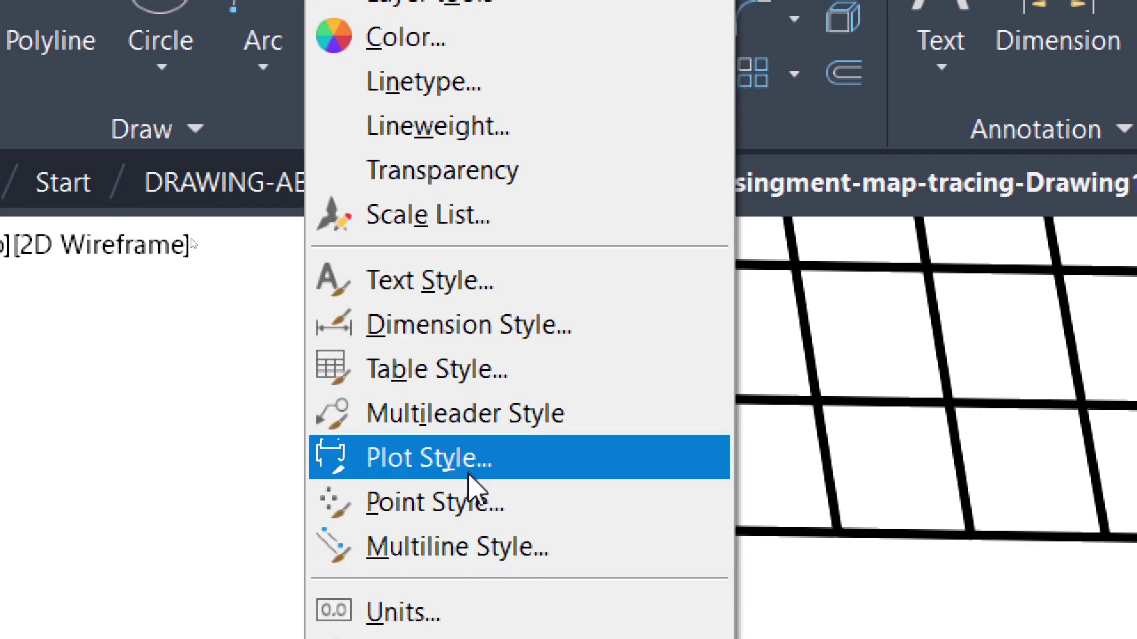
left_click(461, 512)
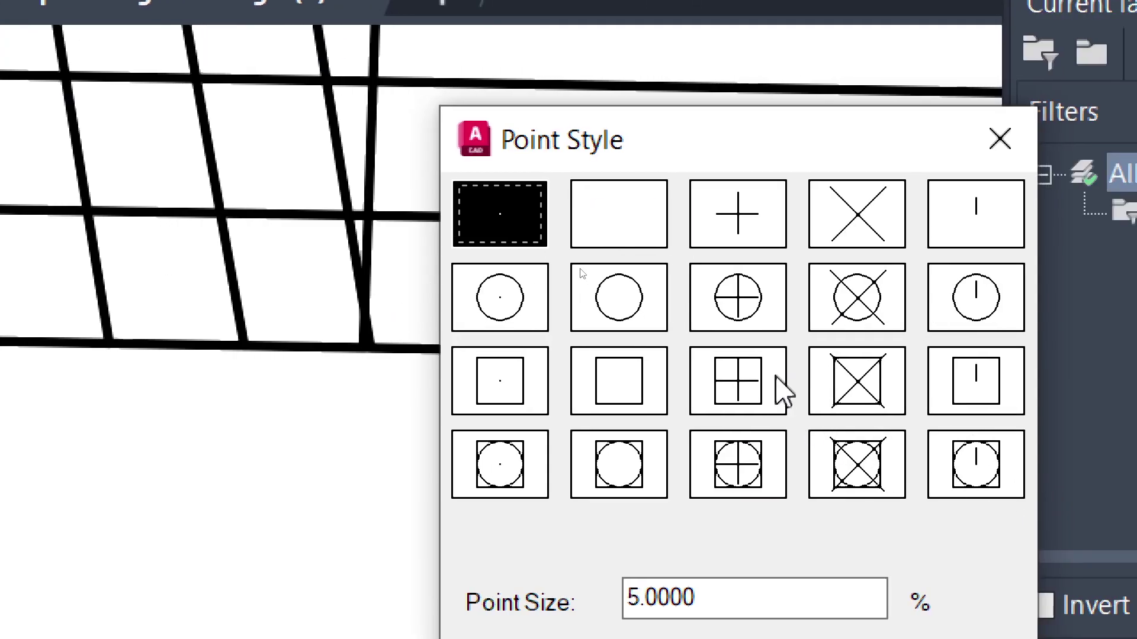
left_click(847, 290)
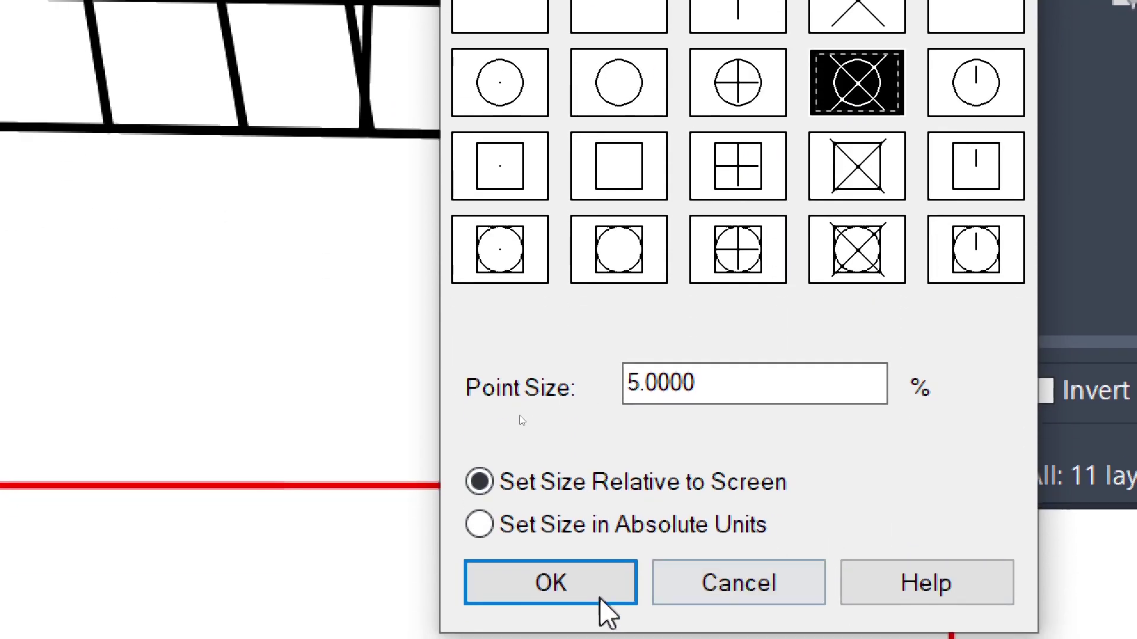
left_click(527, 581)
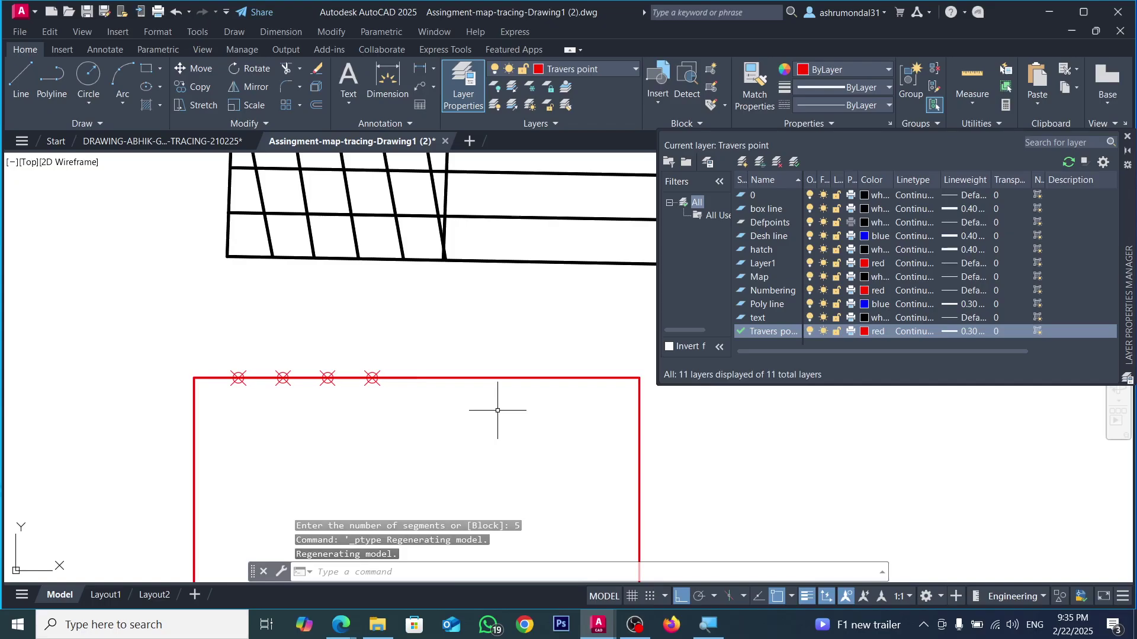
Step: Draw a vertical polyline from the midpoint of the rectangle's upper edge down past its lower edge
scroll(392, 333, "down", 2)
scroll(343, 355, "up", 3)
scroll(318, 322, "up", 2)
scroll(368, 292, "down", 2)
scroll(385, 305, "up", 2)
left_click(51, 77)
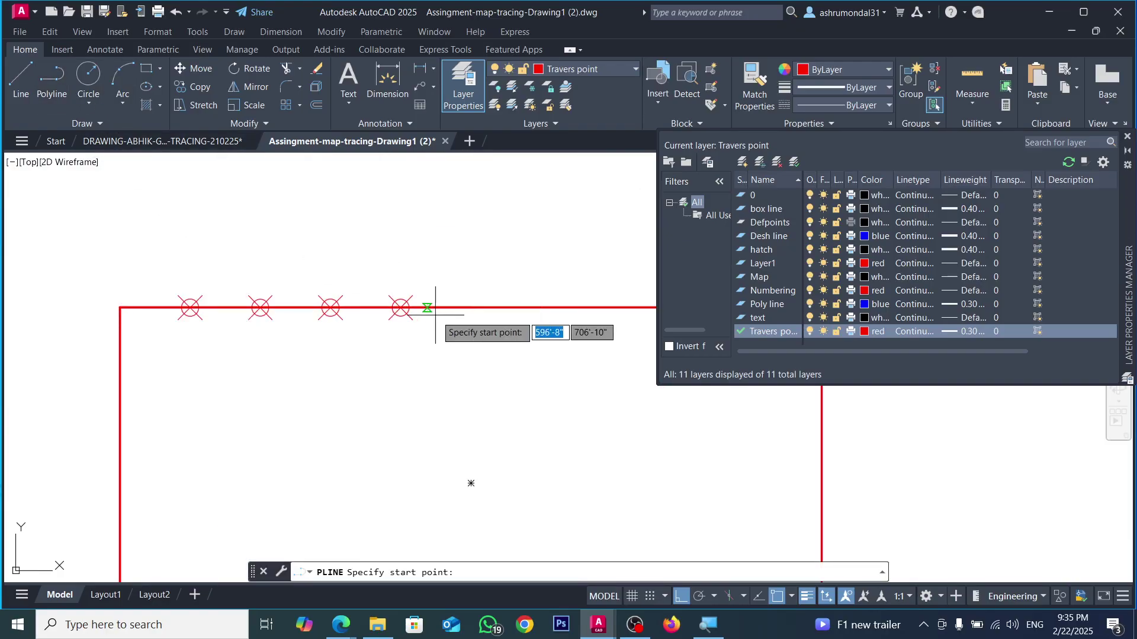
left_click(471, 307)
scroll(453, 361, "down", 3)
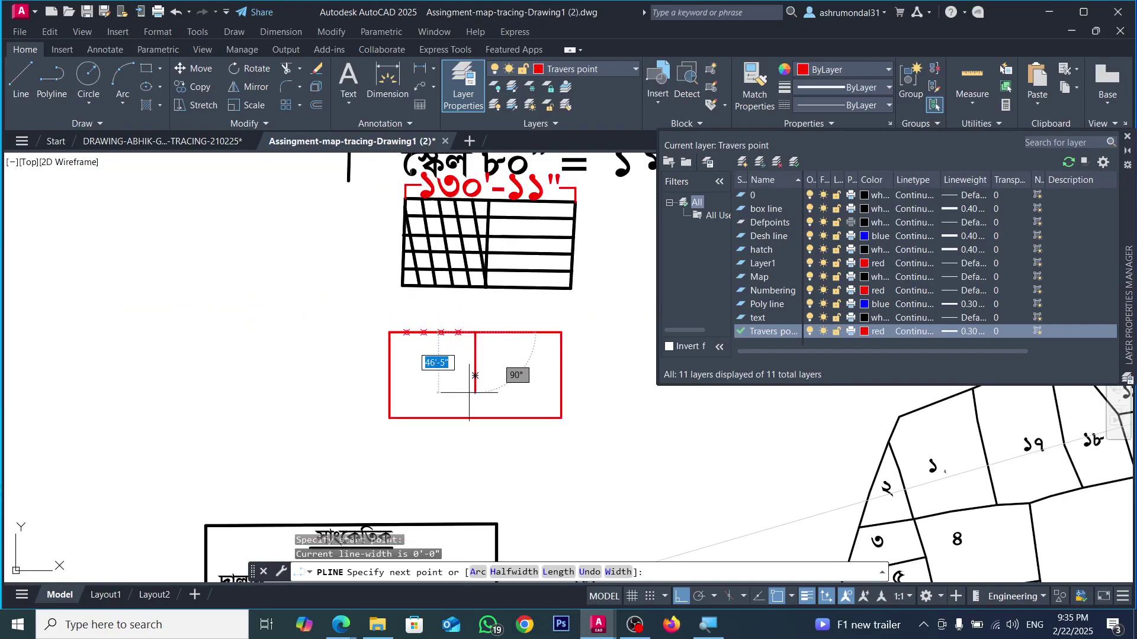
scroll(474, 462, "up", 2)
key("Return")
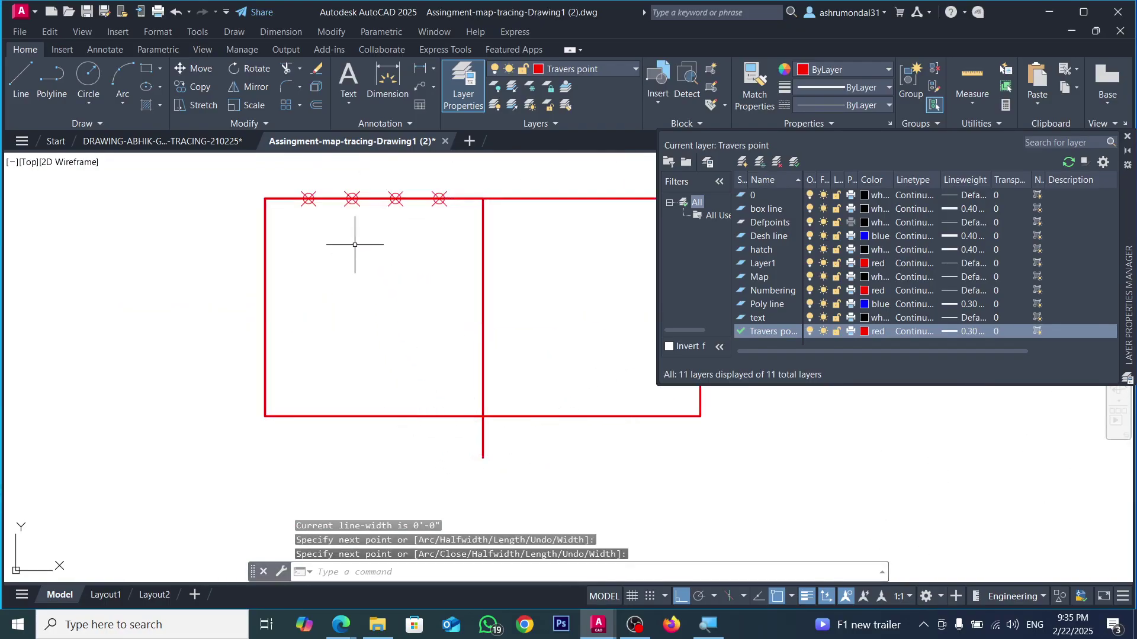
Step: Copy the four division points from the rectangle's upper edge to its lower edge, using the upper-left corner as base point
scroll(278, 194, "up", 2)
left_click(290, 160)
left_click(561, 268)
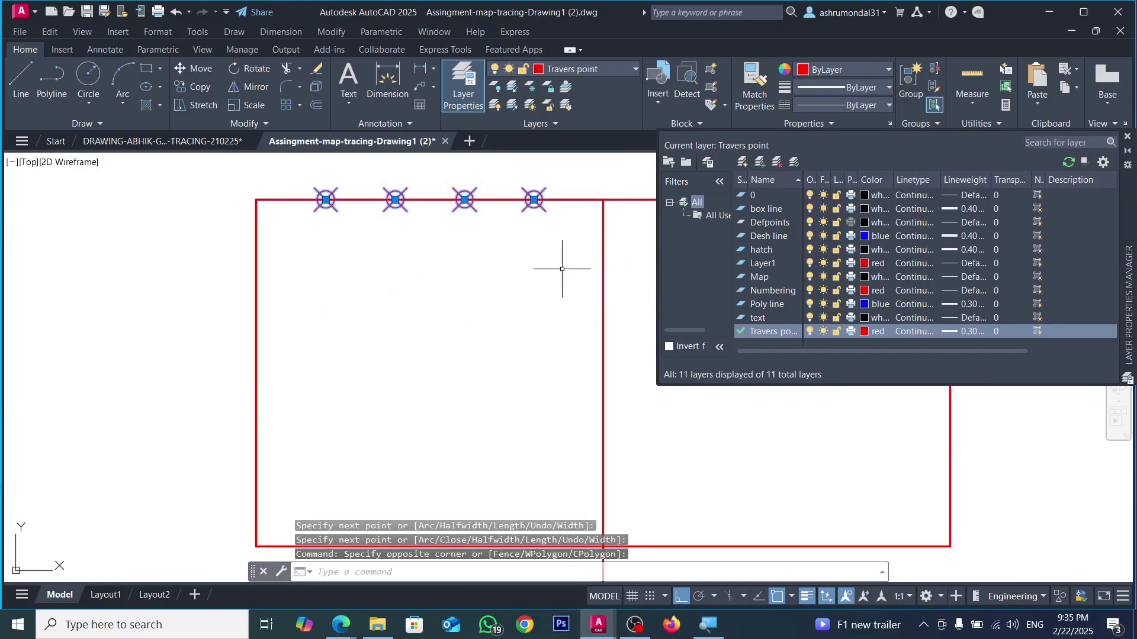
type("co")
key("Return")
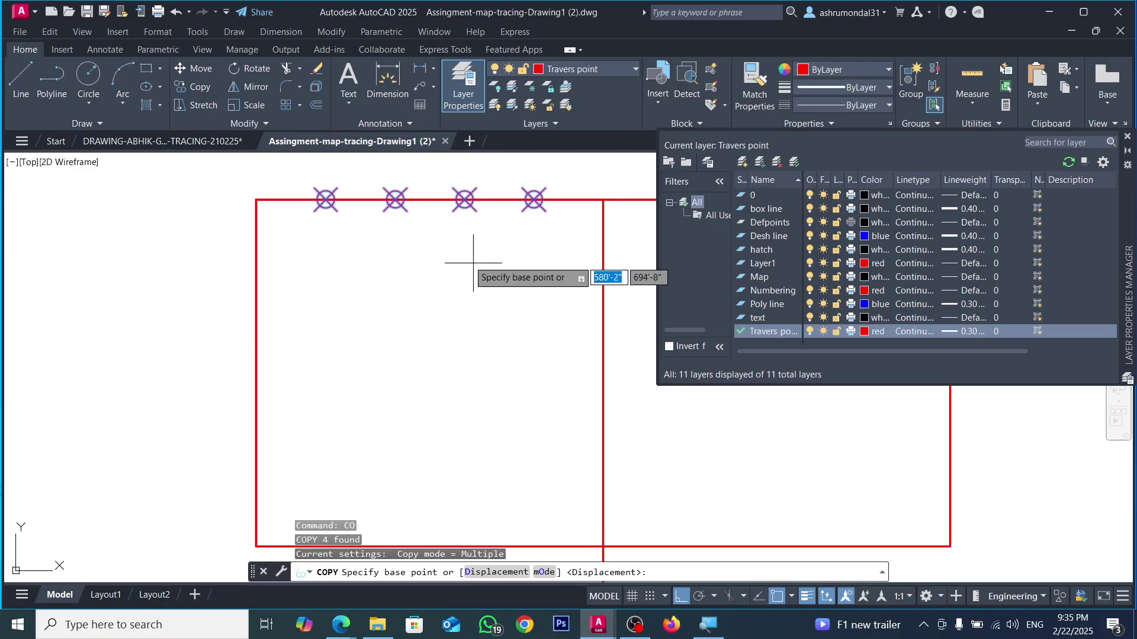
left_click(257, 200)
scroll(257, 200, "down", 3)
scroll(258, 332, "up", 5)
left_click(243, 306)
key("Escape")
key("Escape")
scroll(255, 306, "down", 5)
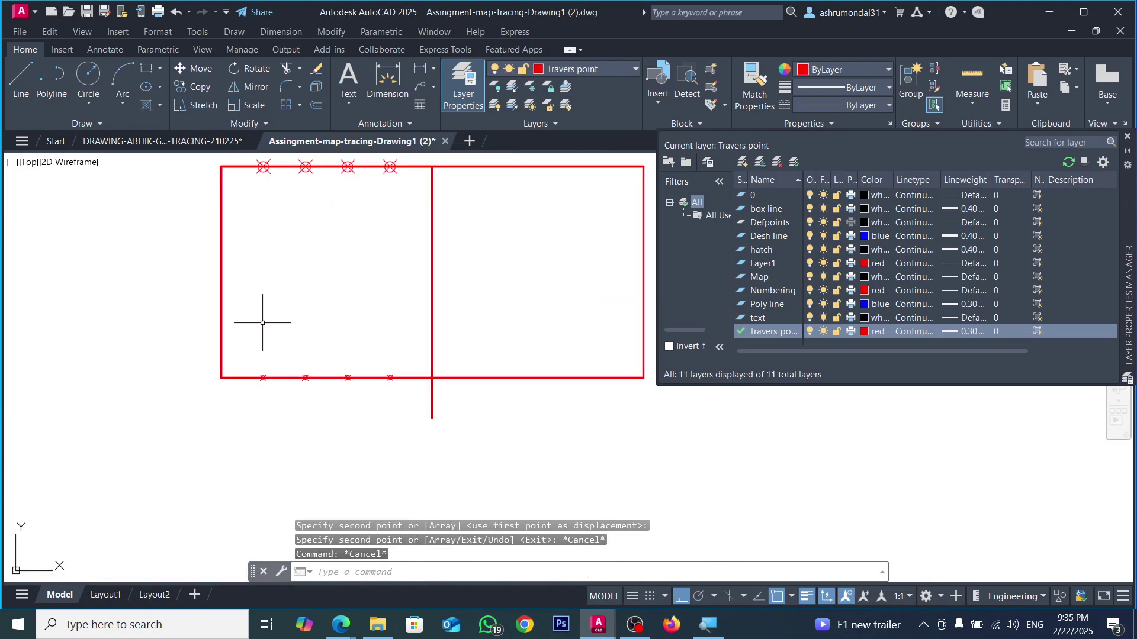
Step: Draw a diagonal polyline with Ortho off from the rectangle's upper-left corner to the first division point on the lower edge
left_click(52, 77)
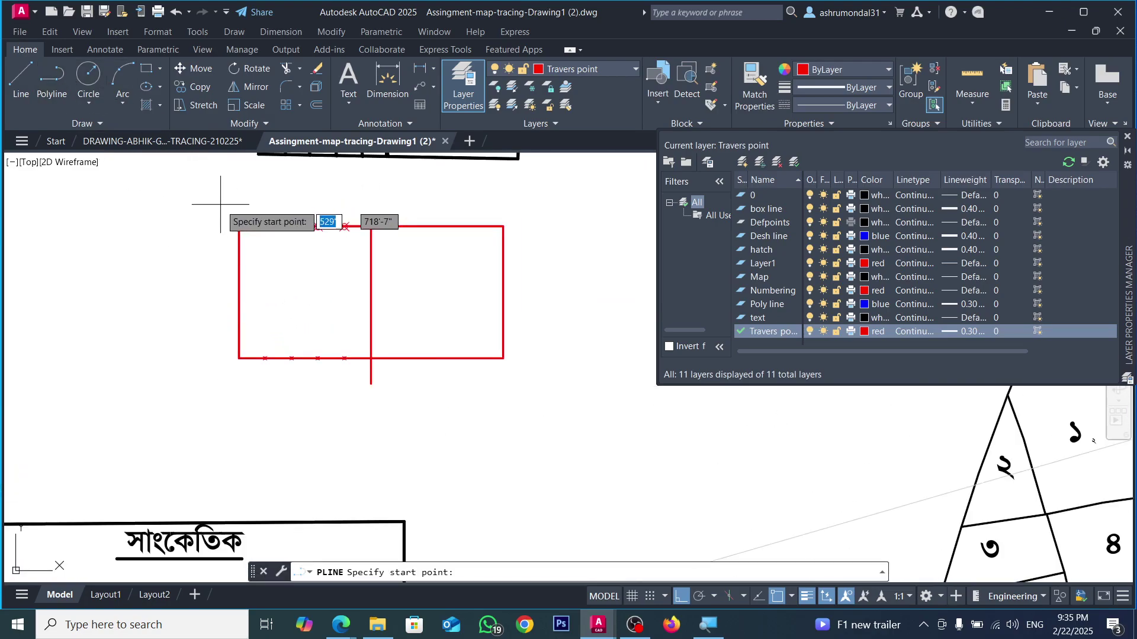
left_click(238, 226)
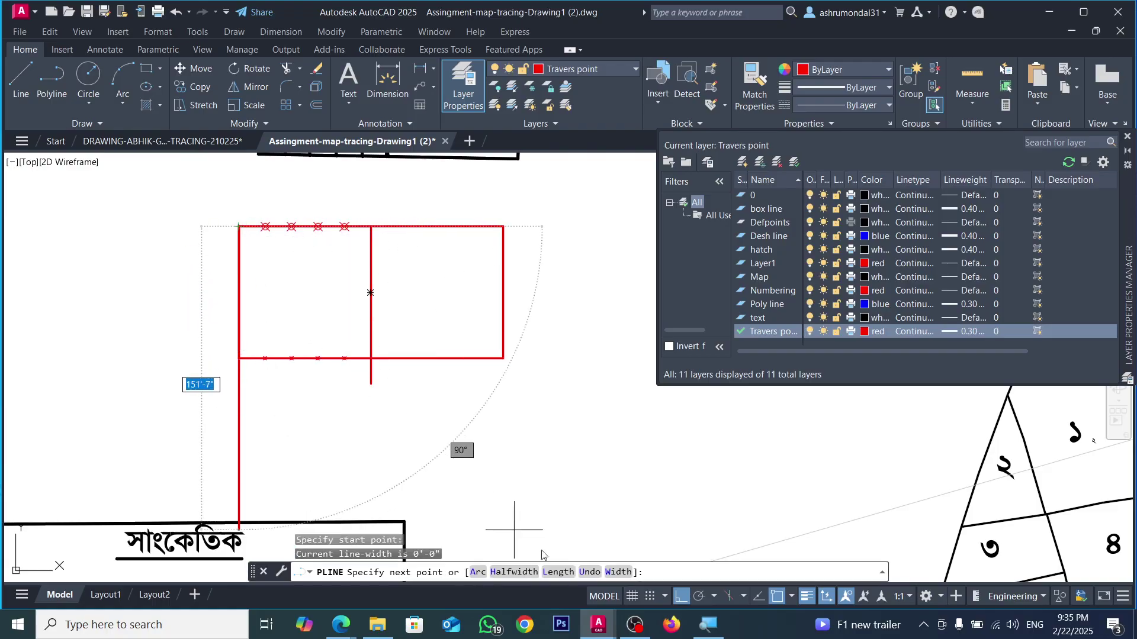
left_click(681, 596)
scroll(255, 331, "up", 5)
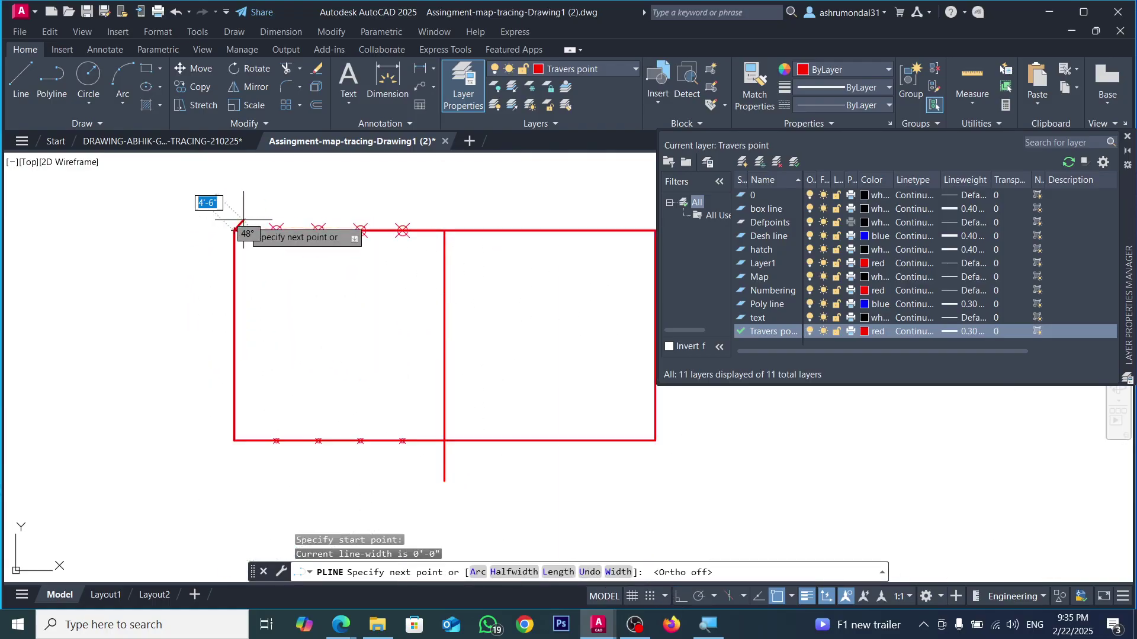
left_click(238, 376)
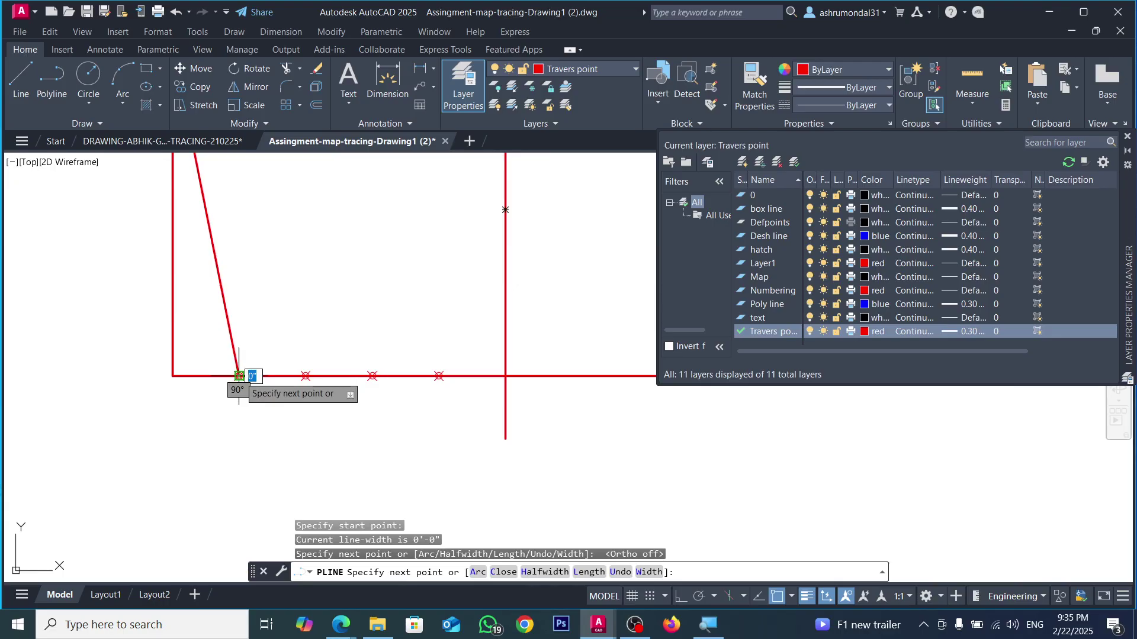
key("Return")
Step: Copy the diagonal line from the upper-left corner to each of the four division points on the upper edge
scroll(239, 367, "down", 5)
scroll(241, 301, "up", 3)
left_click(241, 315)
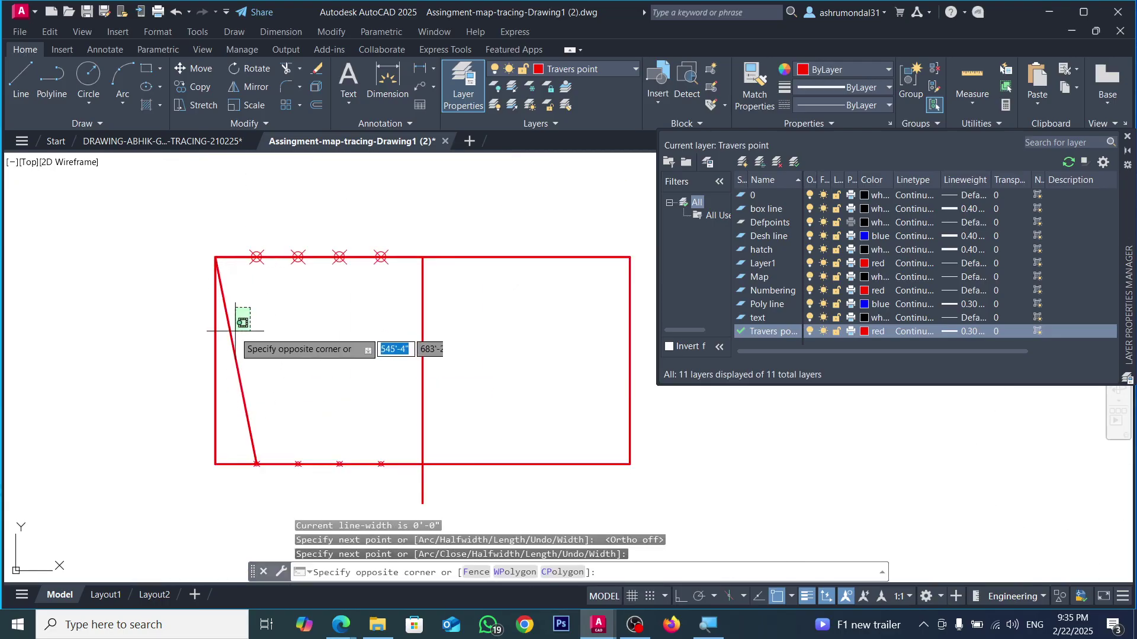
left_click(228, 340)
type("co")
key("Return")
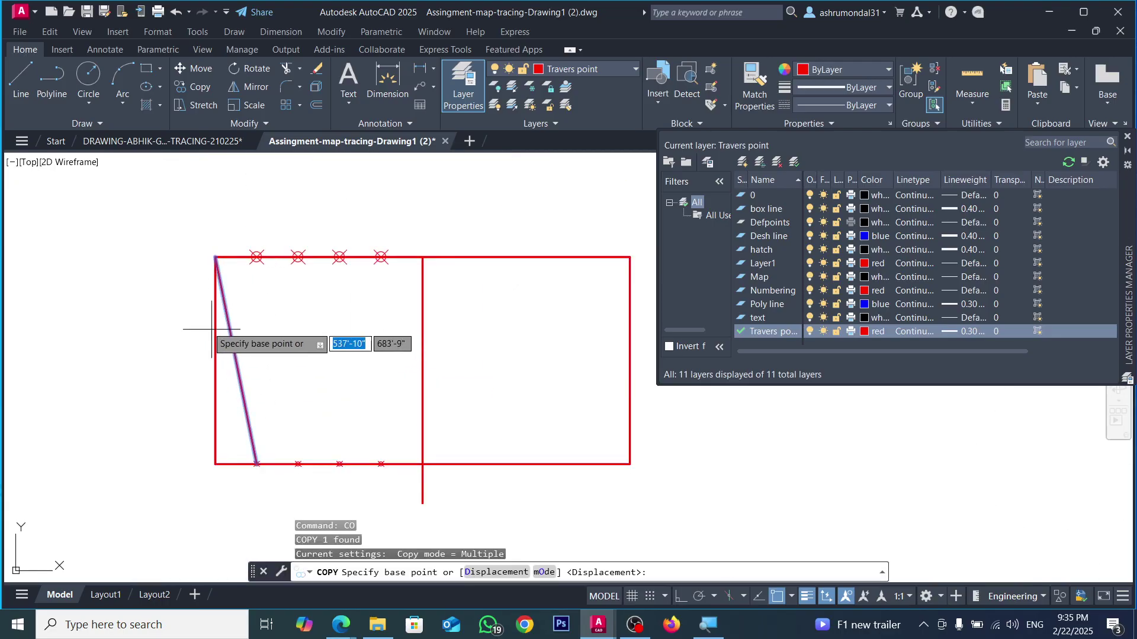
left_click(216, 257)
left_click(256, 257)
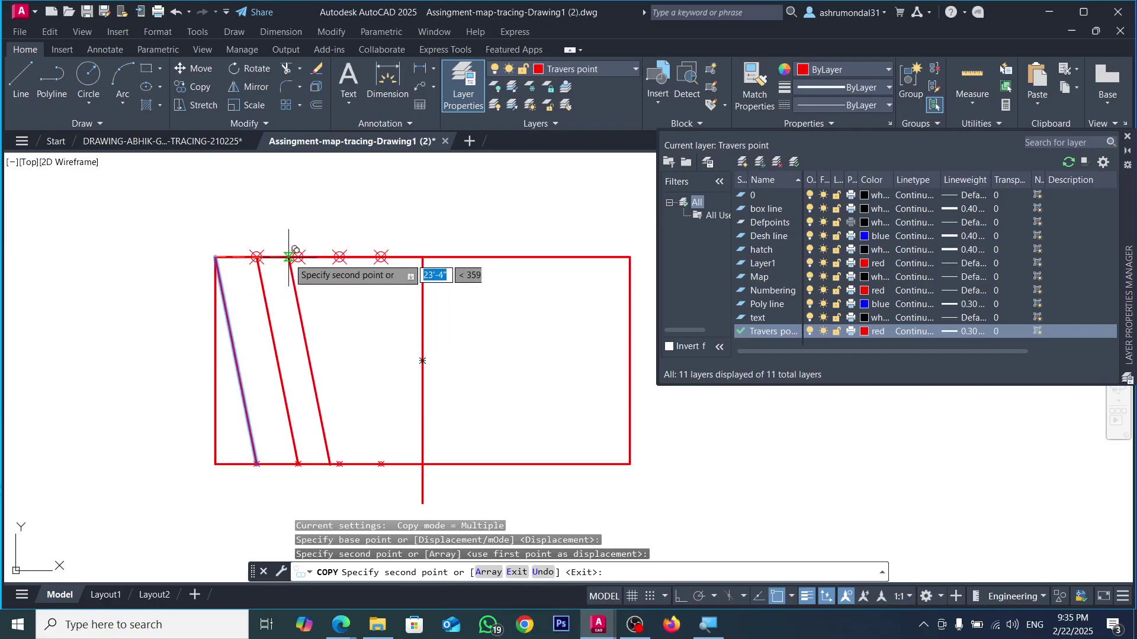
left_click(297, 257)
left_click(340, 258)
left_click(380, 257)
key("Escape")
key("Escape")
key("Escape")
Step: Delete the division points on the rectangle's upper and lower edges
scroll(406, 279, "down", 2)
scroll(412, 370, "up", 2)
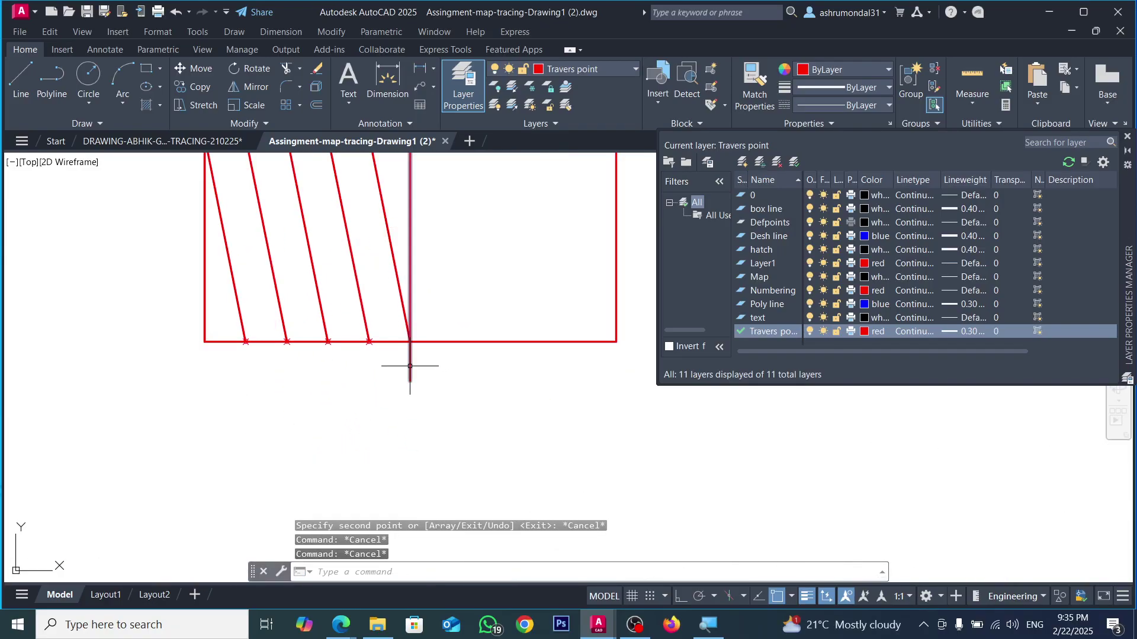
scroll(412, 366, "down", 2)
scroll(410, 294, "up", 2)
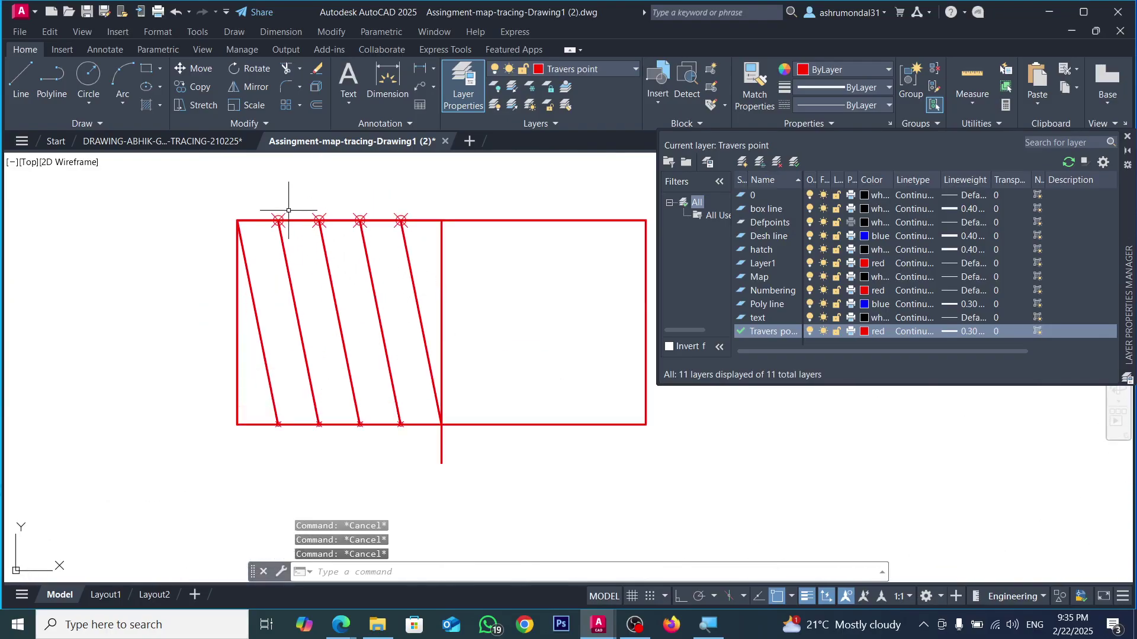
left_click_drag(253, 193, 450, 256)
key("Delete")
left_click(246, 395)
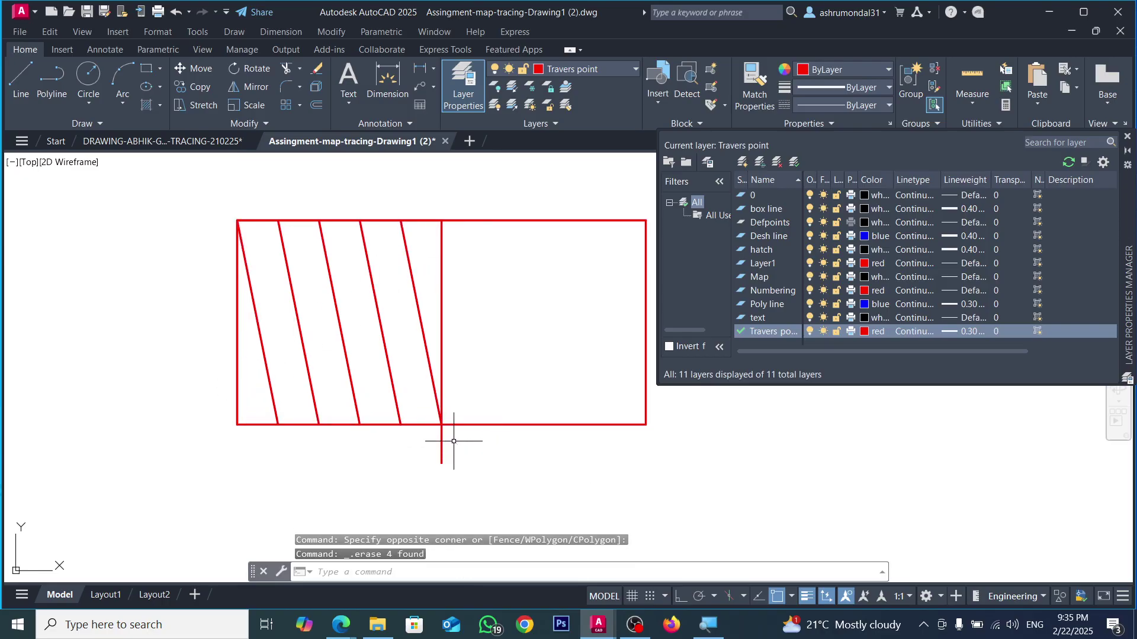
Step: Trim the part of the vertical middle line that extends below the rectangle's lower edge
type("tr")
key("space")
key("Escape")
scroll(290, 443, "down", 4)
scroll(367, 391, "up", 4)
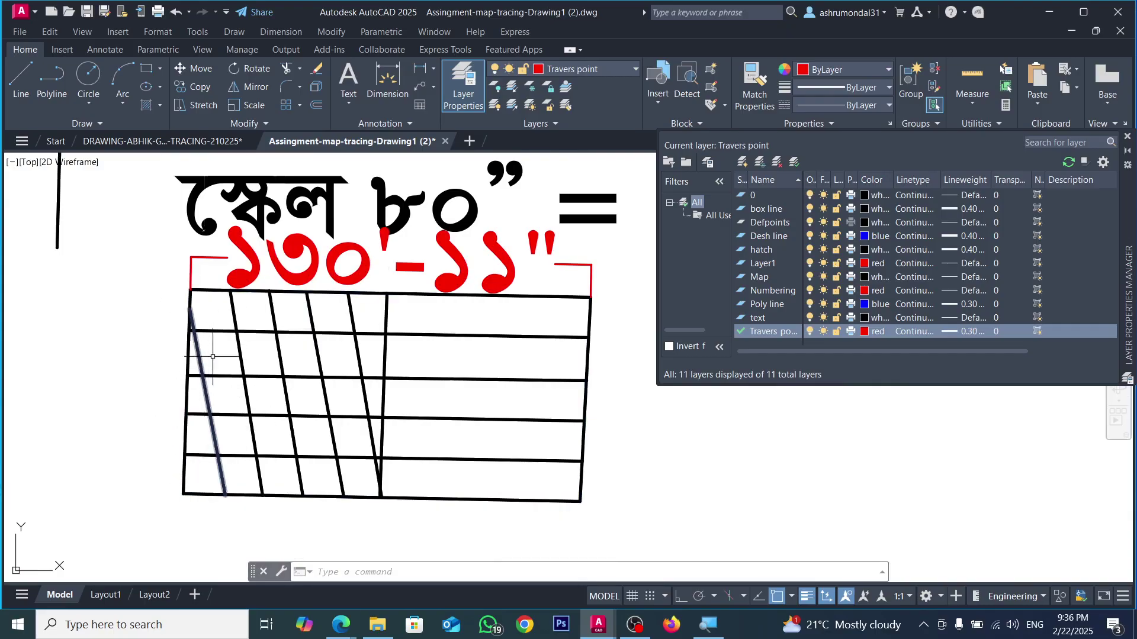
scroll(209, 365, "down", 5)
scroll(178, 450, "up", 5)
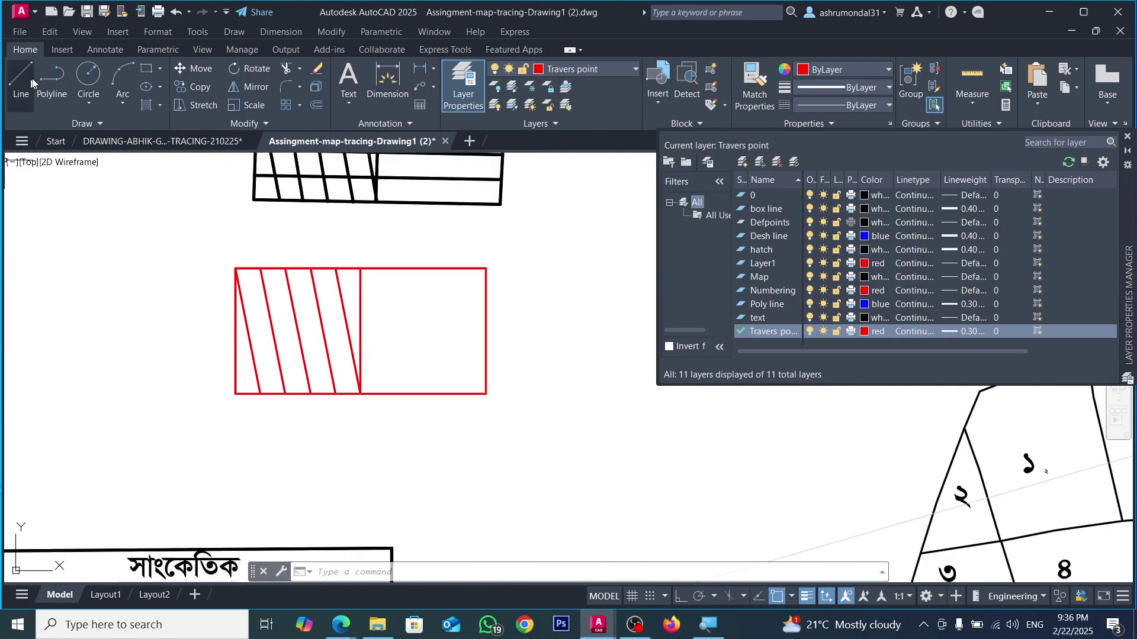
left_click(51, 77)
left_click(236, 270)
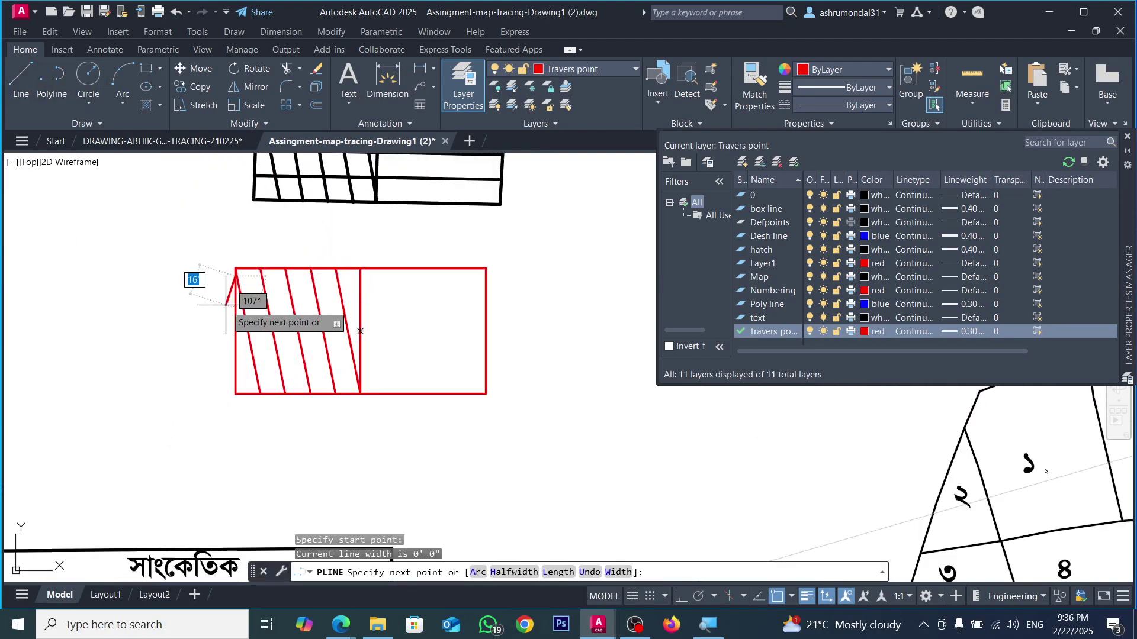
key("Escape")
left_click(51, 71)
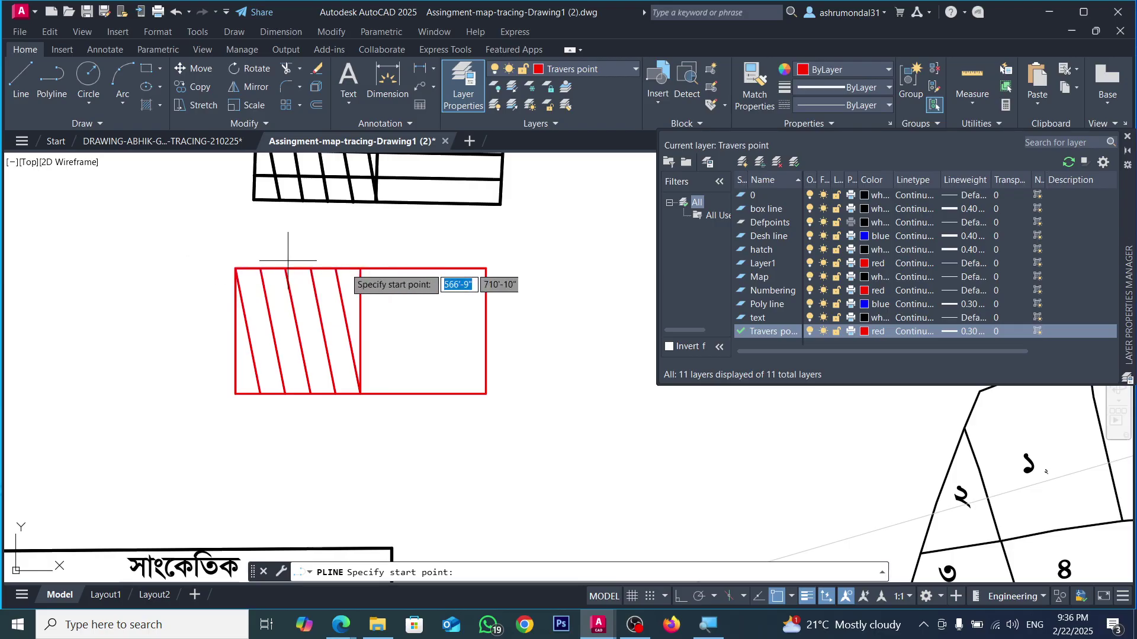
key("Escape")
left_click(486, 326)
scroll(230, 289, "up", 4)
key("Escape")
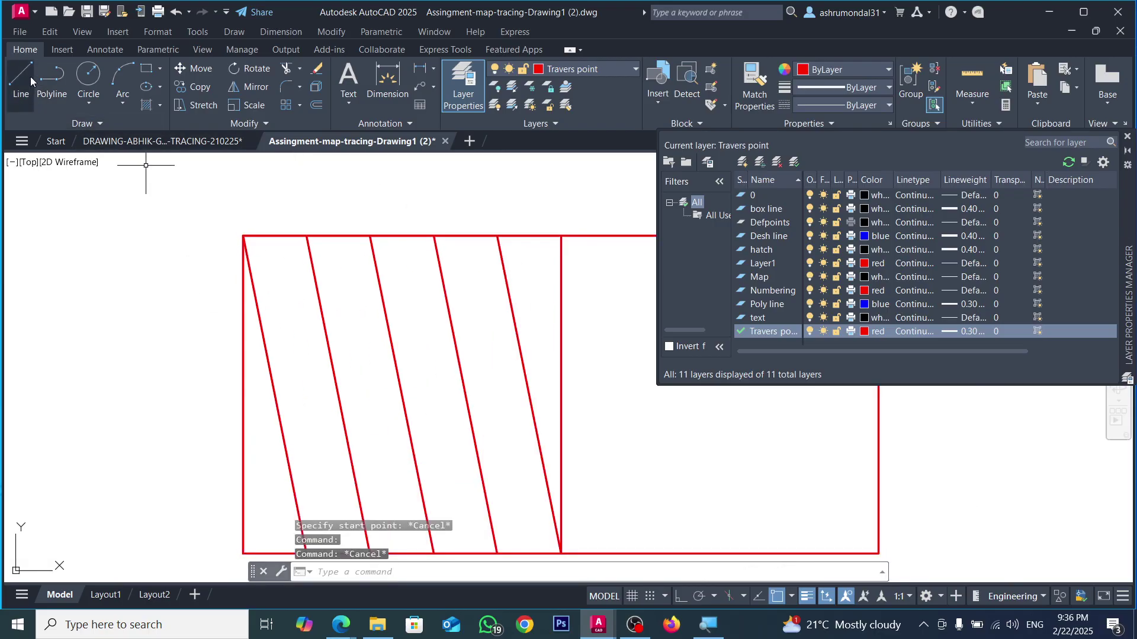
Step: Draw a line along the rectangle's left edge from its upper-left to its lower-left corner
left_click(20, 77)
left_click(243, 236)
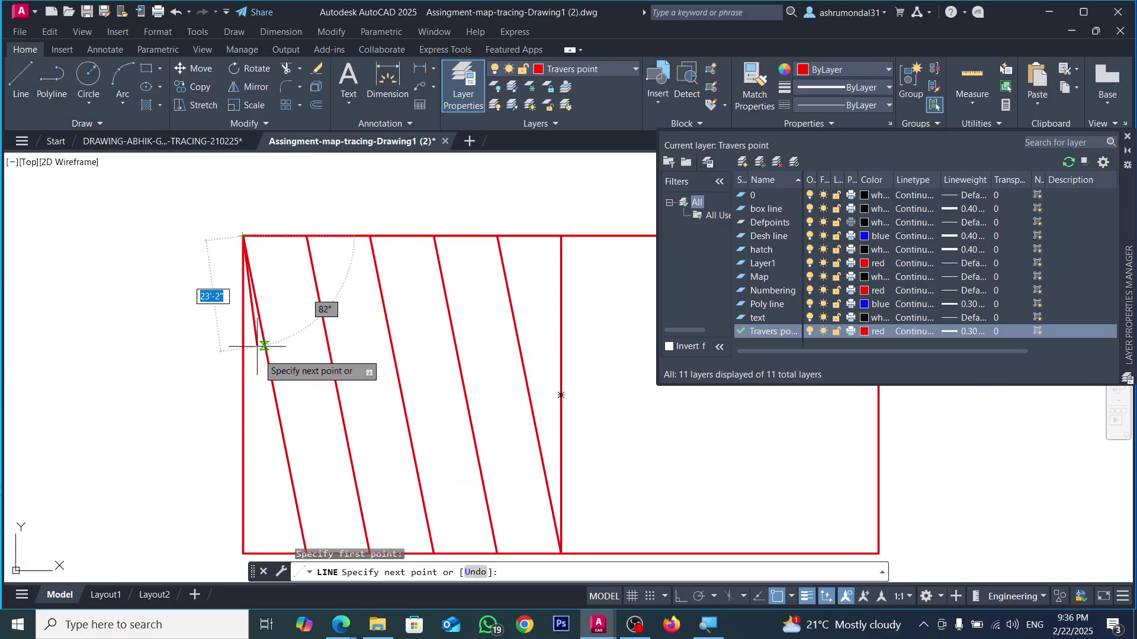
key("Escape")
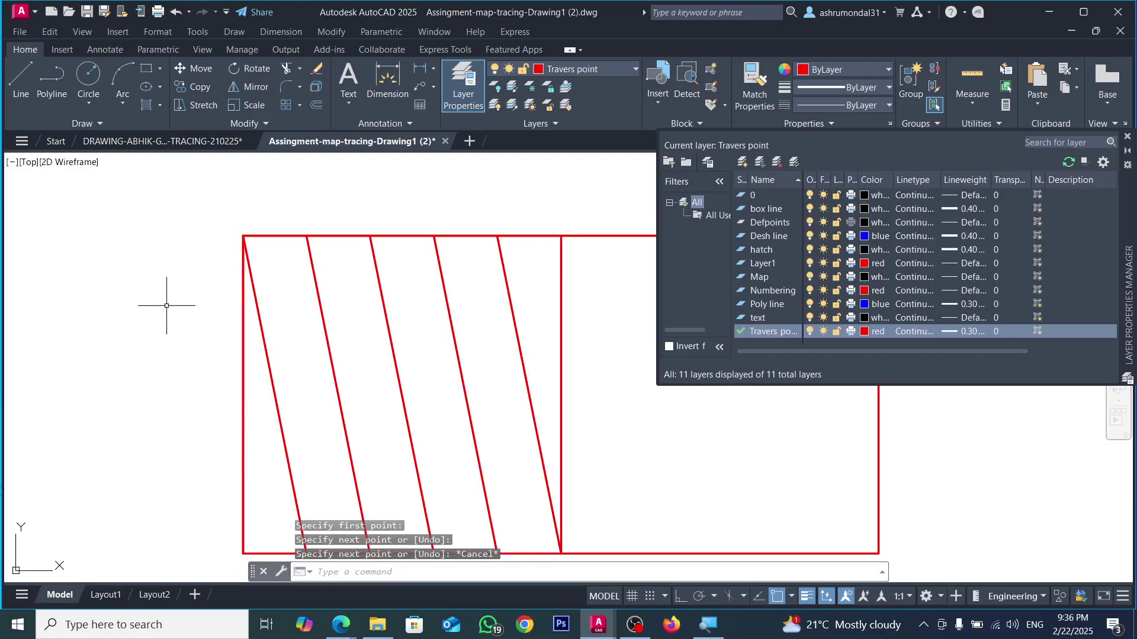
scroll(178, 326, "down", 2)
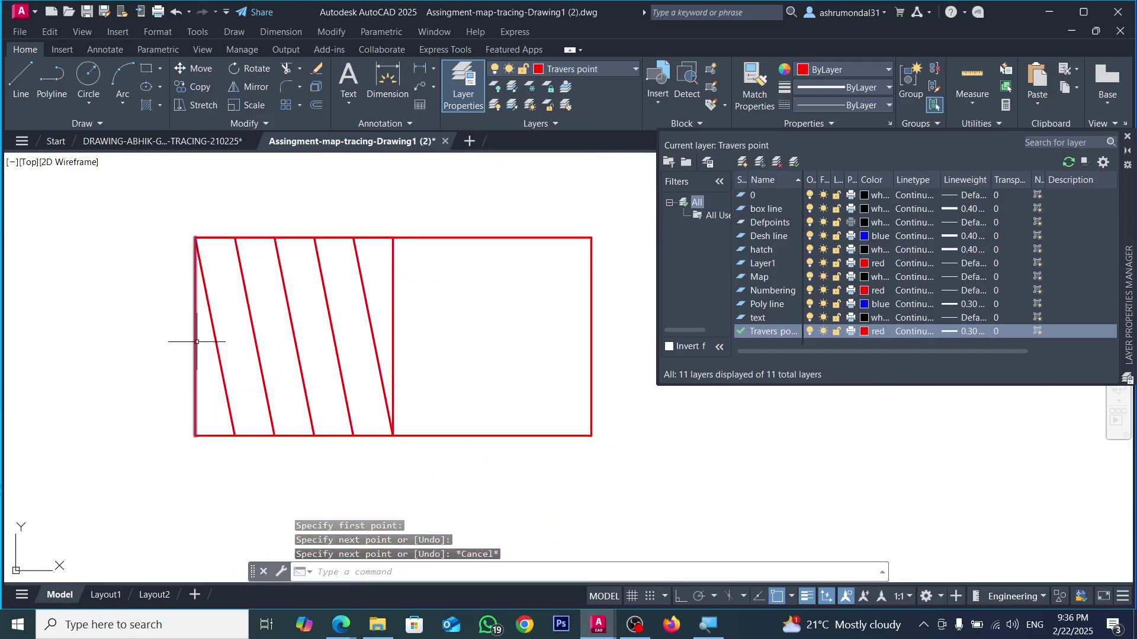
key("Escape")
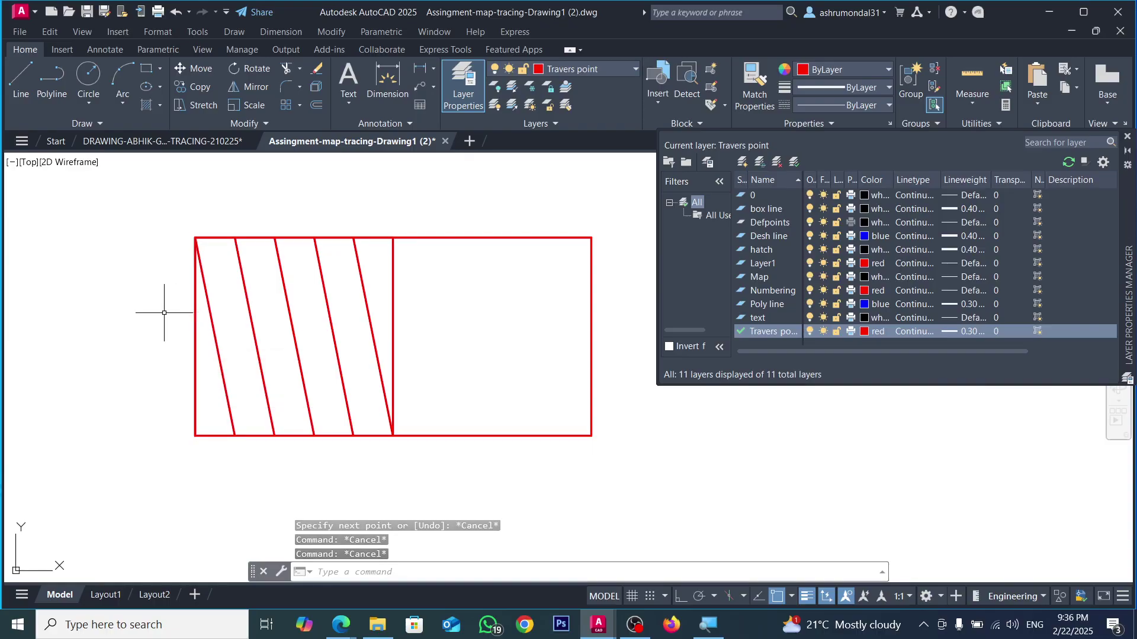
Step: Divide the line on the rectangle's left edge into 5 segments with the Divide command
type("DI")
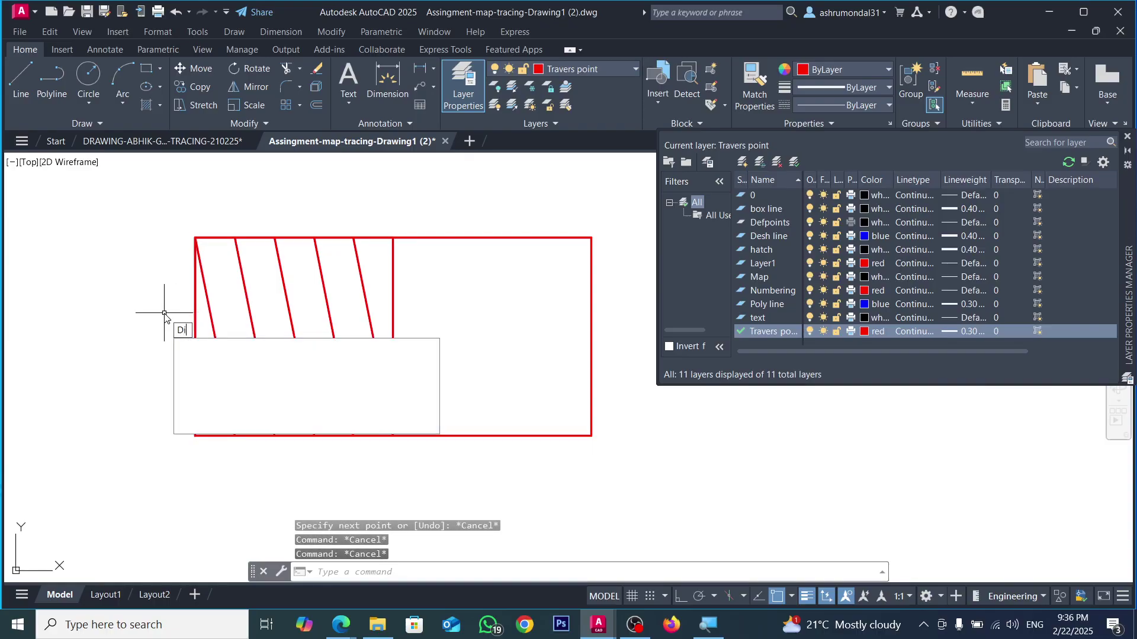
type("V")
key("Return")
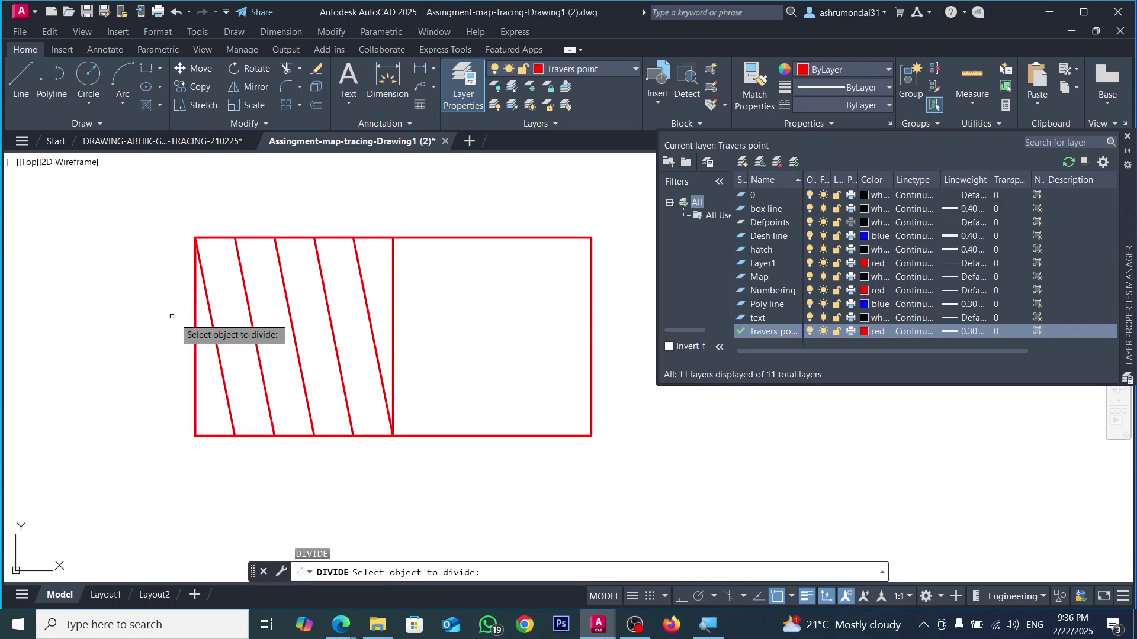
left_click(194, 345)
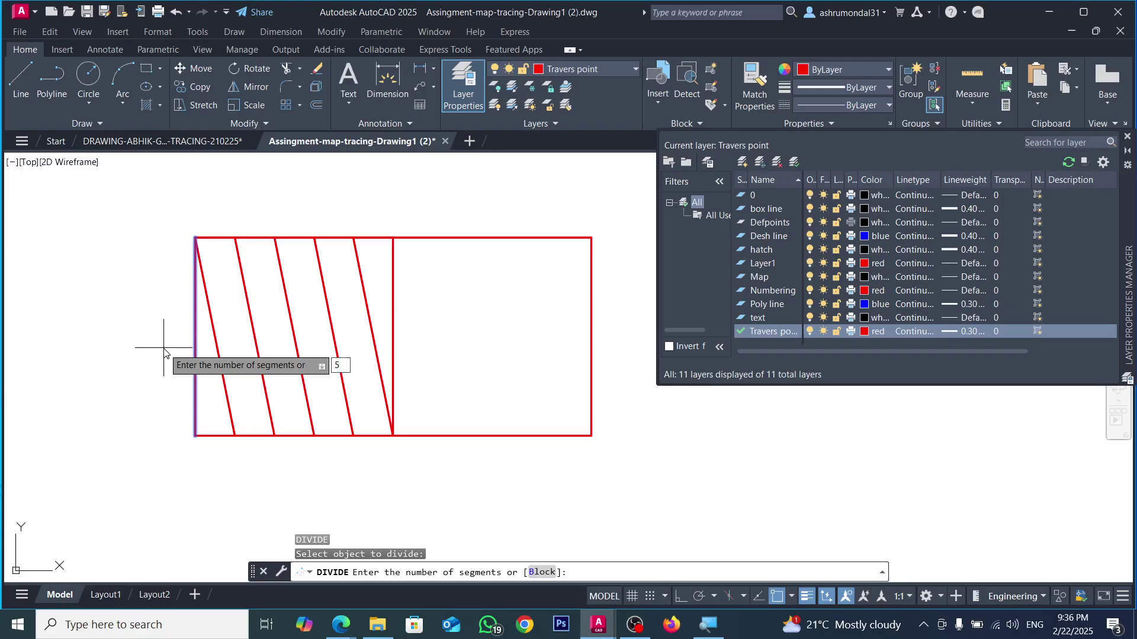
key("Return")
Step: Draw a horizontal polyline with Ortho on from the uppermost division point on the left edge to the rectangle's right edge
left_click(51, 77)
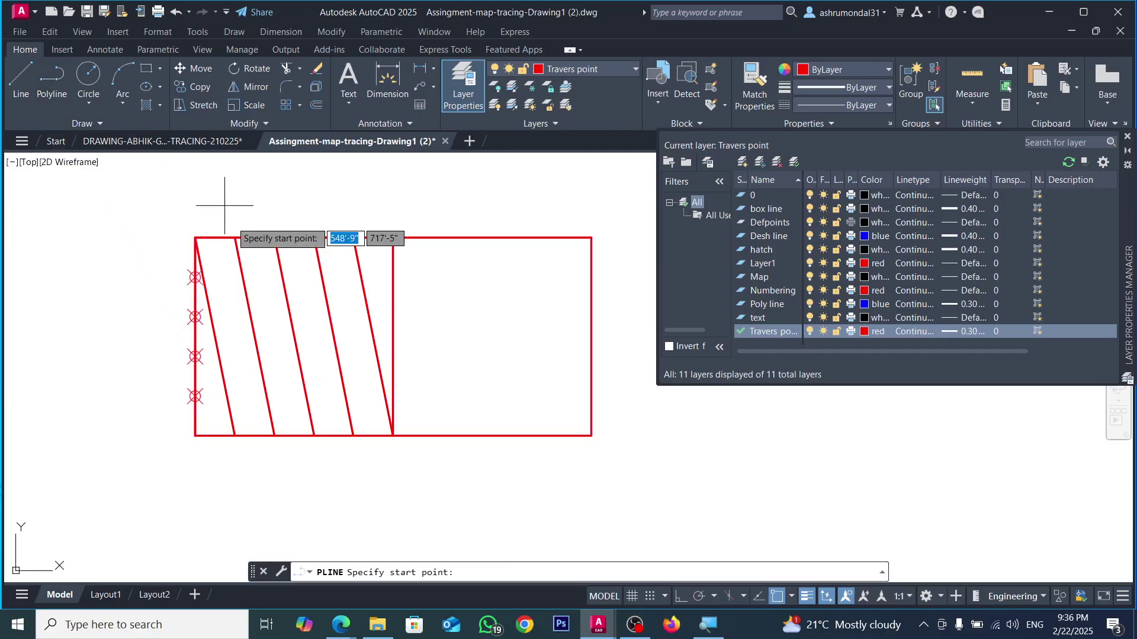
left_click(194, 277)
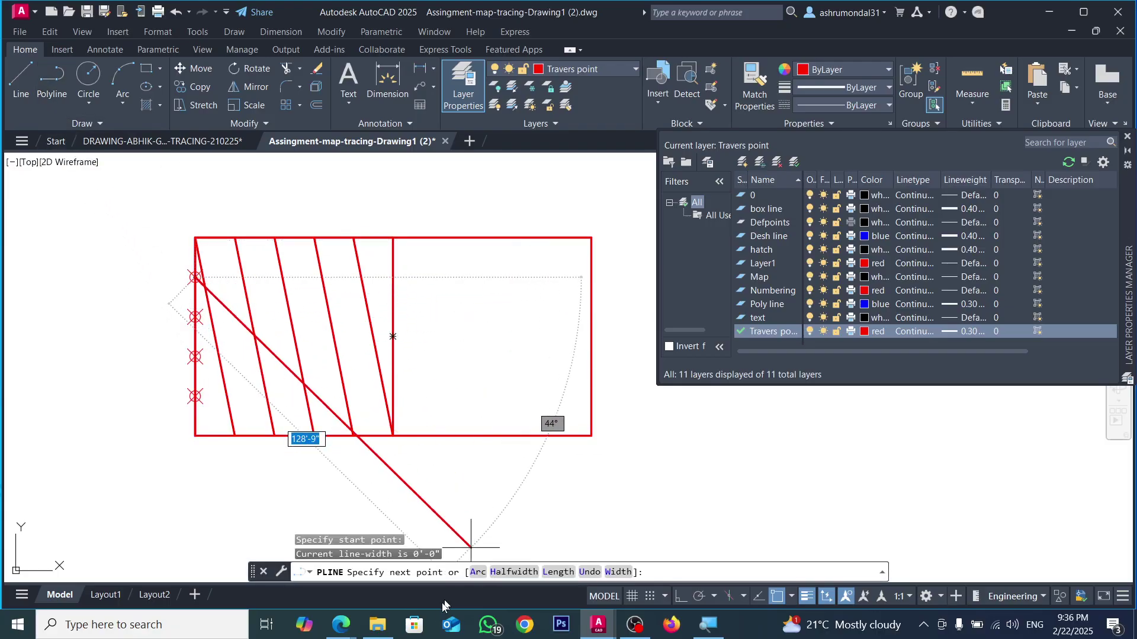
left_click(681, 596)
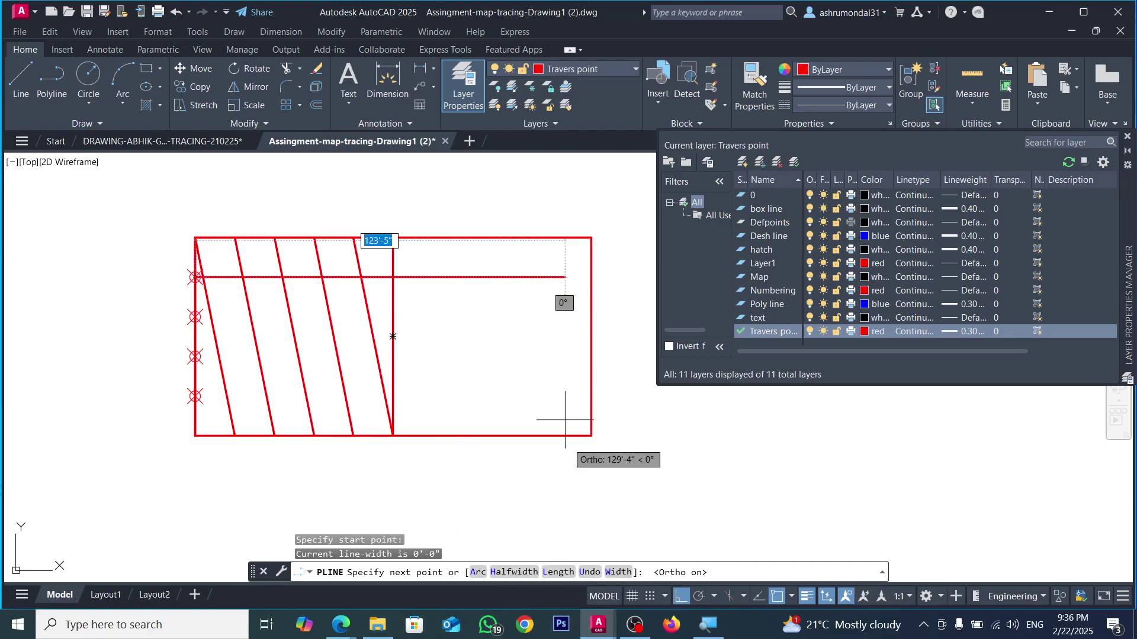
scroll(526, 326, "down", 4)
scroll(551, 318, "up", 4)
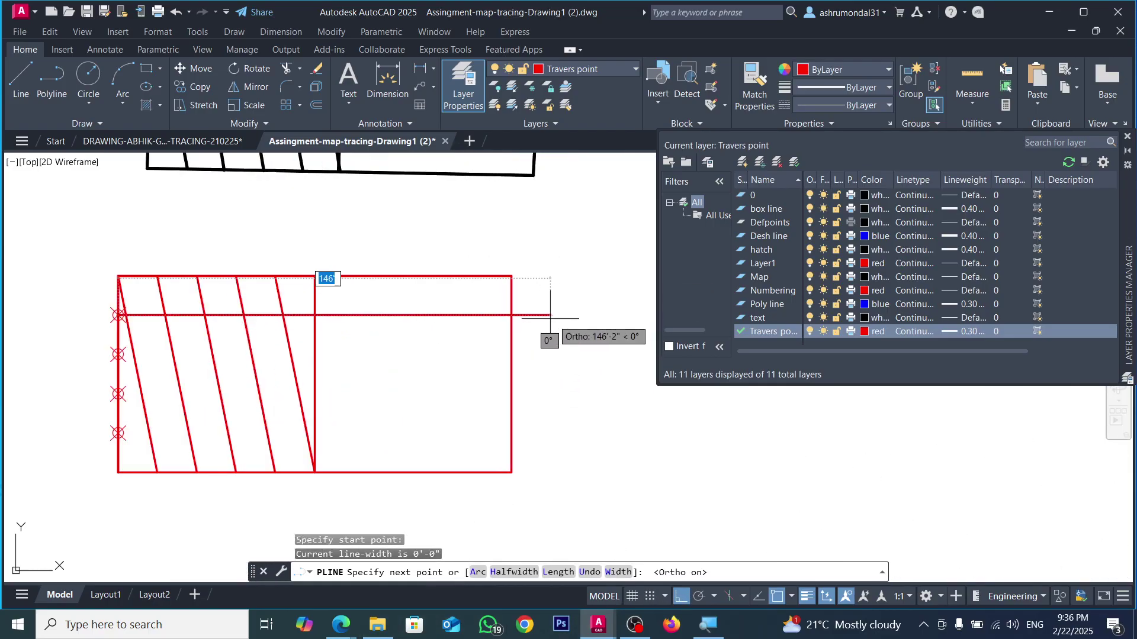
left_click(512, 315)
key("Escape")
Step: Copy the horizontal line to the other three division points on the rectangle's left edge
left_click(444, 309)
left_click(409, 350)
type("co")
key("Return")
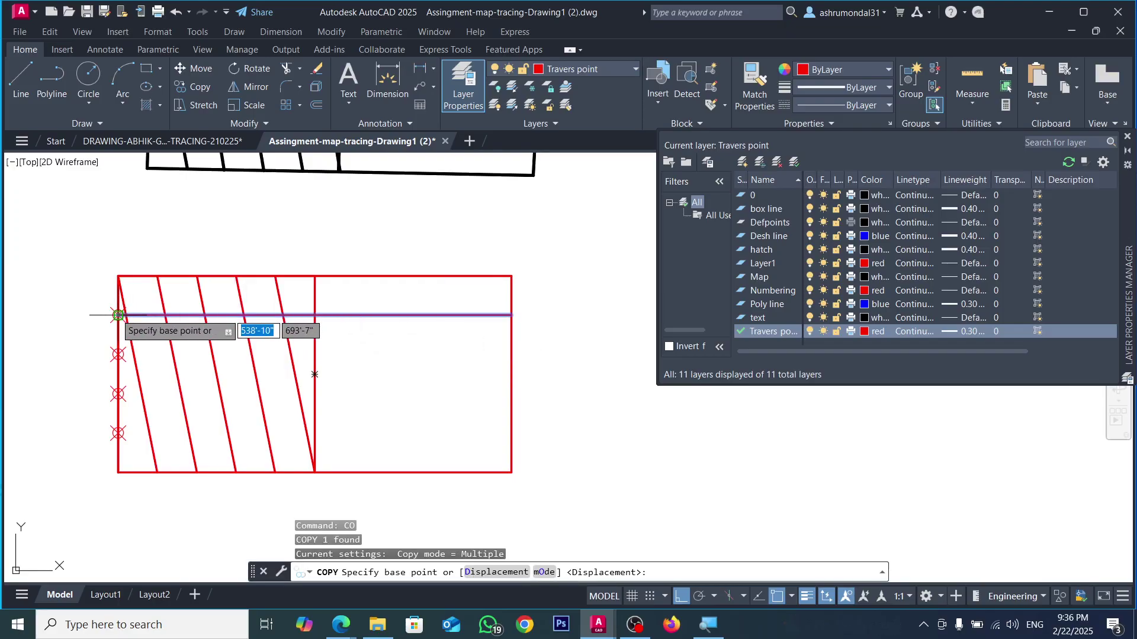
left_click(119, 315)
left_click(118, 354)
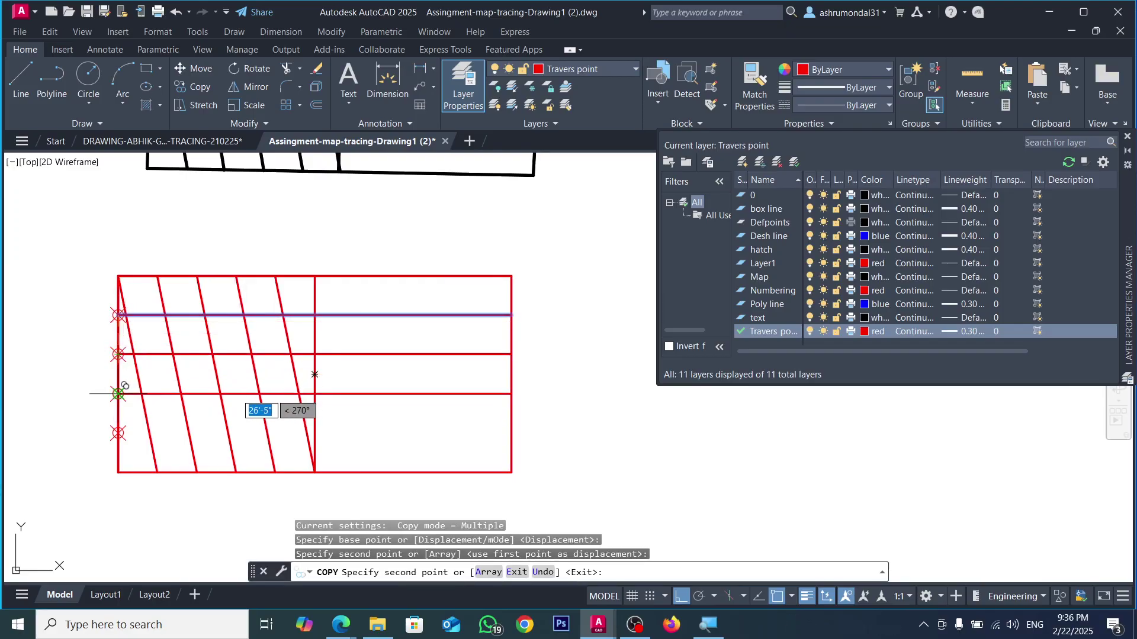
left_click(118, 393)
left_click(119, 432)
key("Escape")
Step: Erase the four division point markers on the left edge of the red scale grid
left_click(63, 288)
left_click(172, 456)
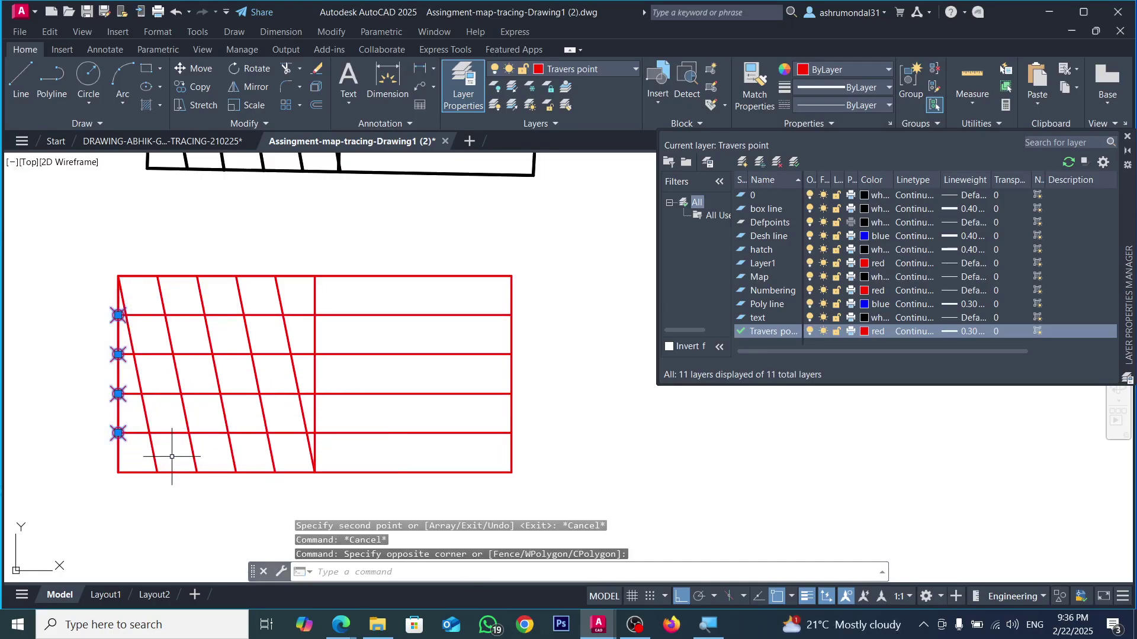
key("Delete")
scroll(226, 343, "down", 2)
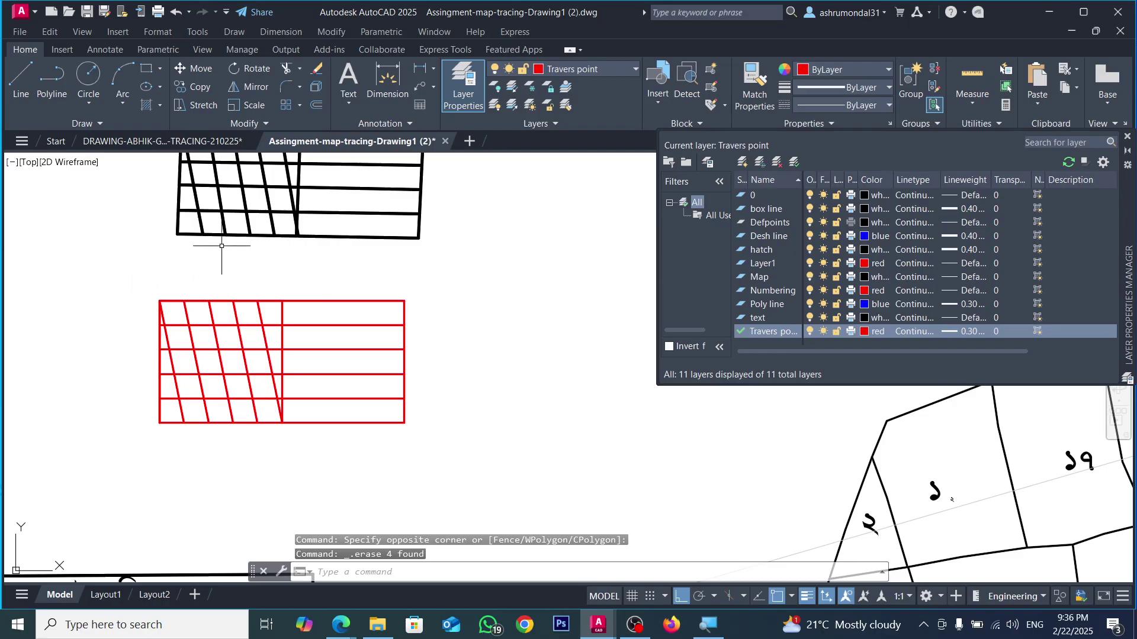
scroll(304, 352, "down", 3)
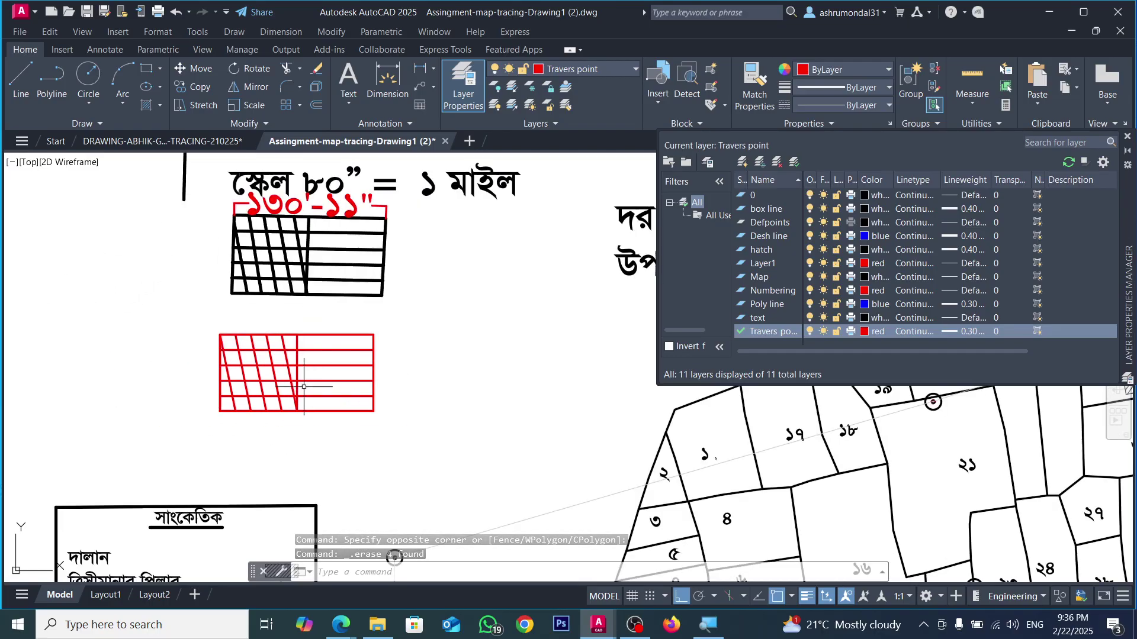
Step: Dimension the full width of the red scale grid, placing the dimension line just above its upper edge
scroll(307, 330, "up", 3)
left_click(388, 79)
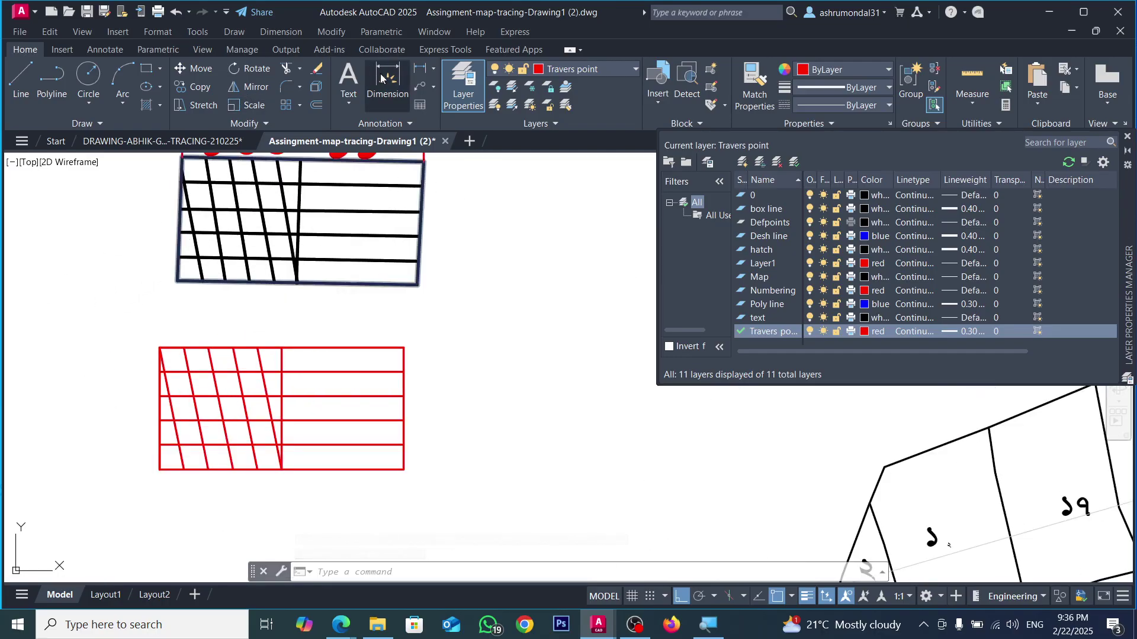
left_click(159, 349)
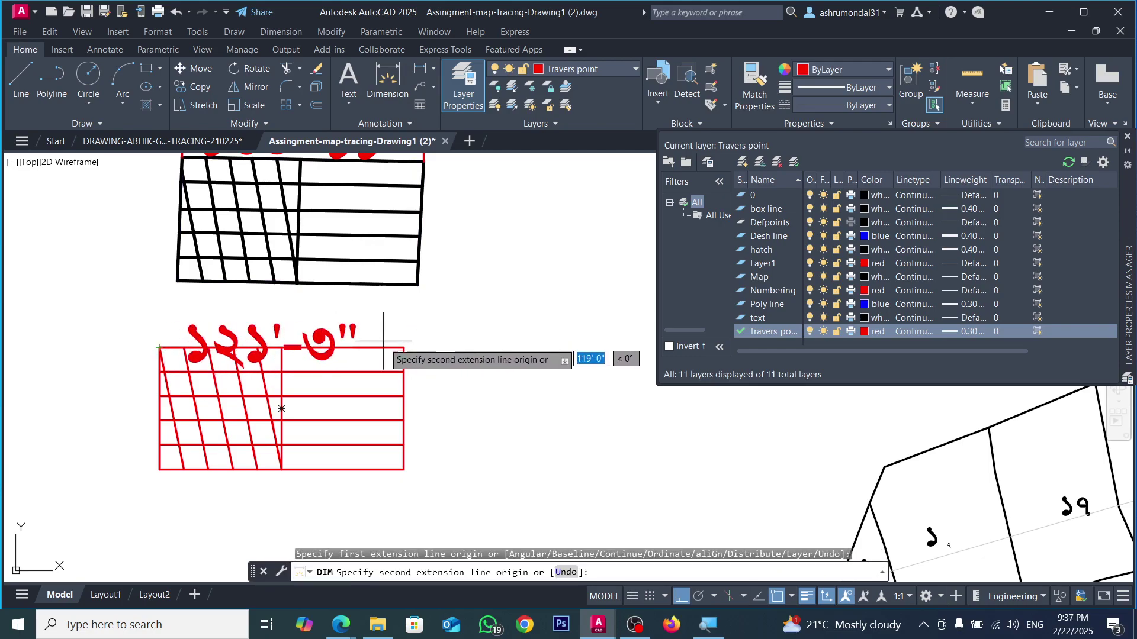
left_click(404, 348)
left_click(378, 321)
scroll(533, 323, "down", 2)
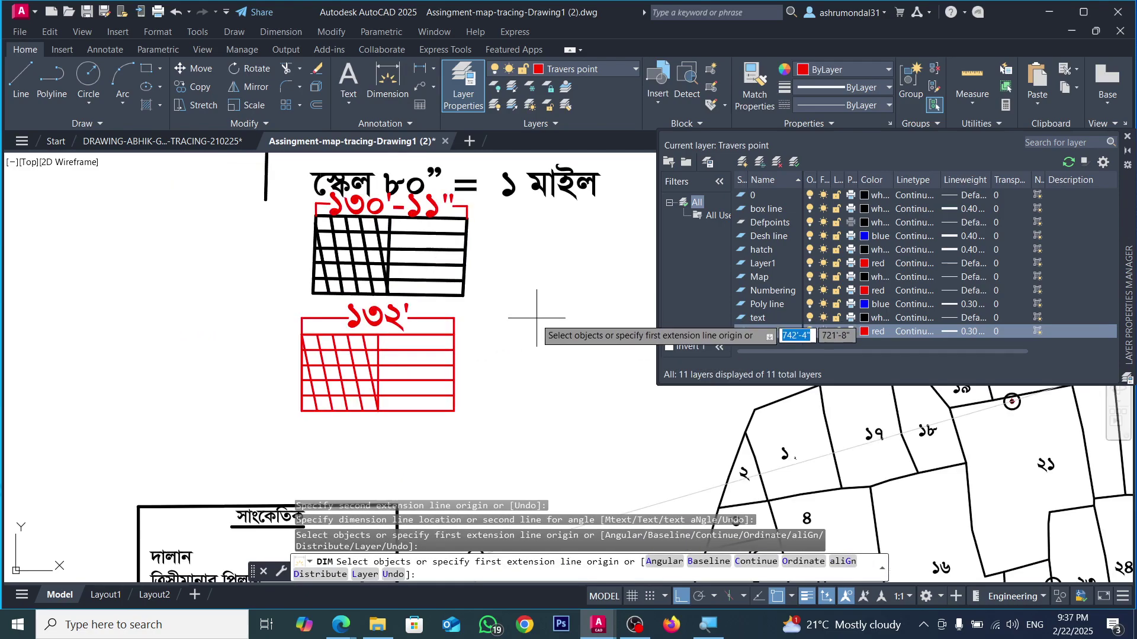
left_click(51, 88)
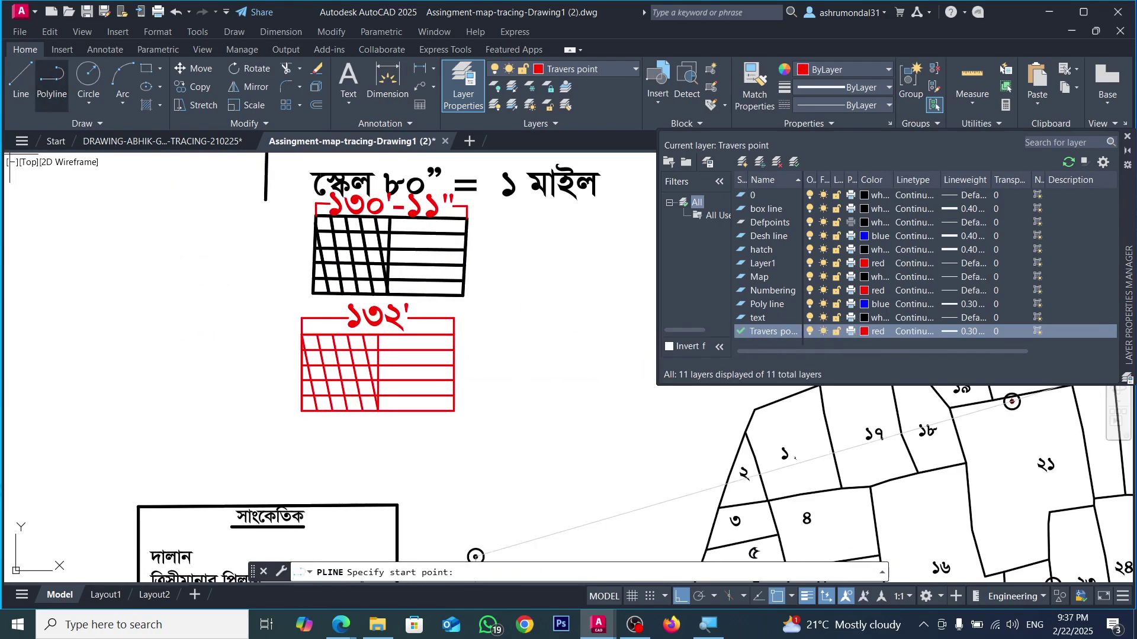
scroll(381, 329, "down", 3)
scroll(165, 317, "up", 2)
left_click(145, 328)
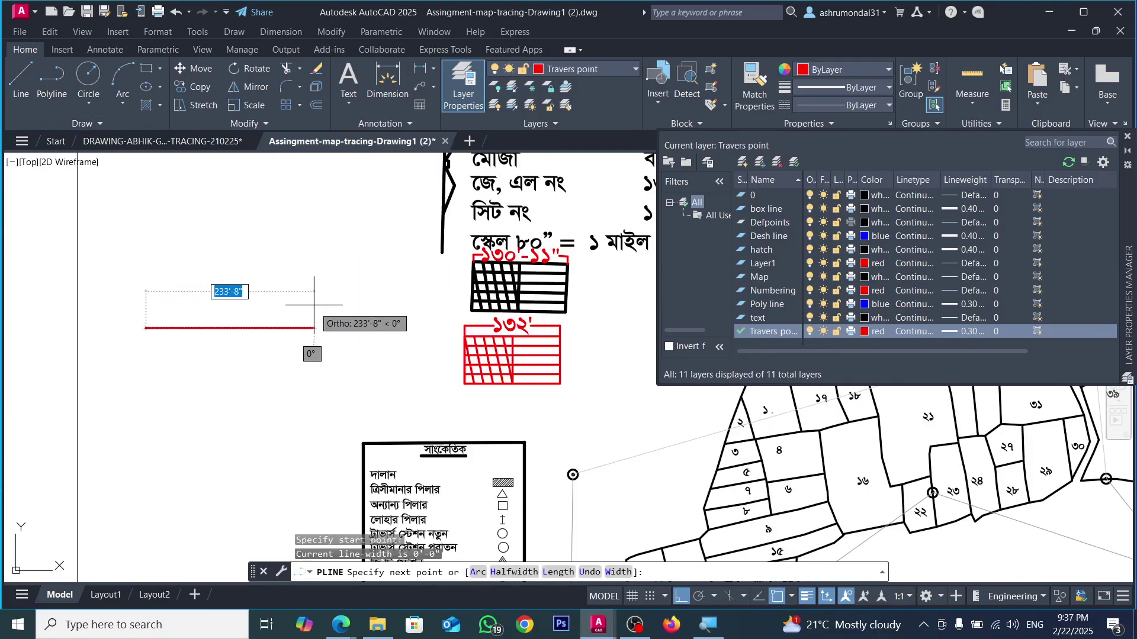
key("Escape")
scroll(255, 342, "down", 8)
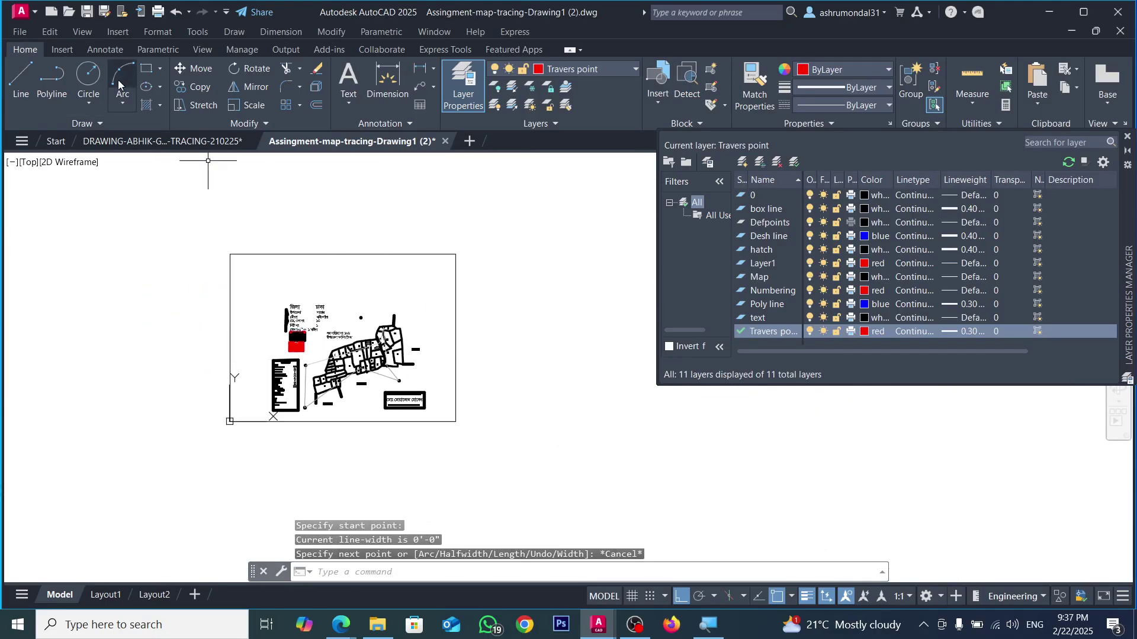
Step: Draw a horizontal polyline 660' long in the empty space to the right of the map sheet
left_click(54, 77)
scroll(237, 335, "down", 4)
scroll(390, 340, "up", 4)
left_click(304, 322)
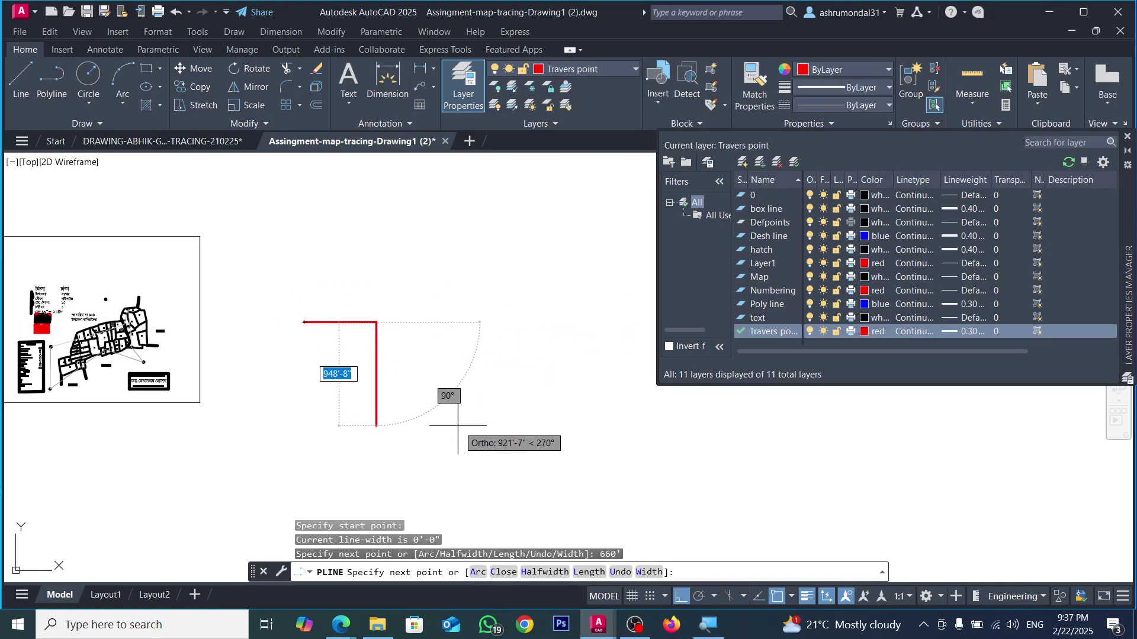
type("660'")
key("Return")
scroll(353, 323, "up", 6)
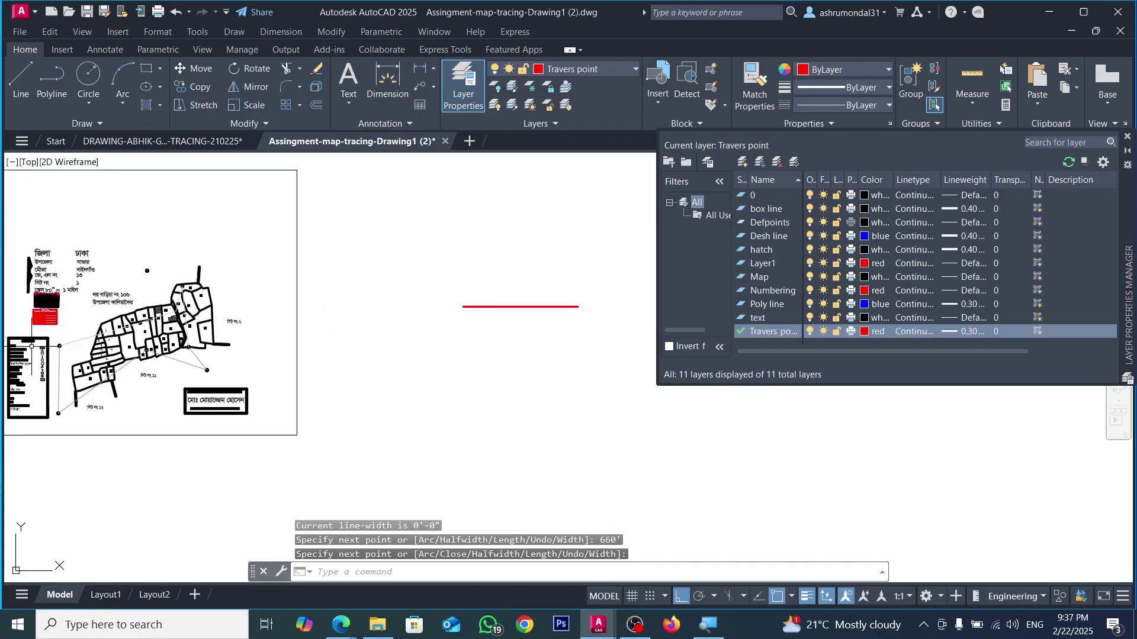
scroll(349, 320, "down", 5)
scroll(314, 290, "up", 3)
scroll(313, 290, "up", 4)
Step: Try a polyline from the 660' line's midpoint to its left end and erase it
key("Return")
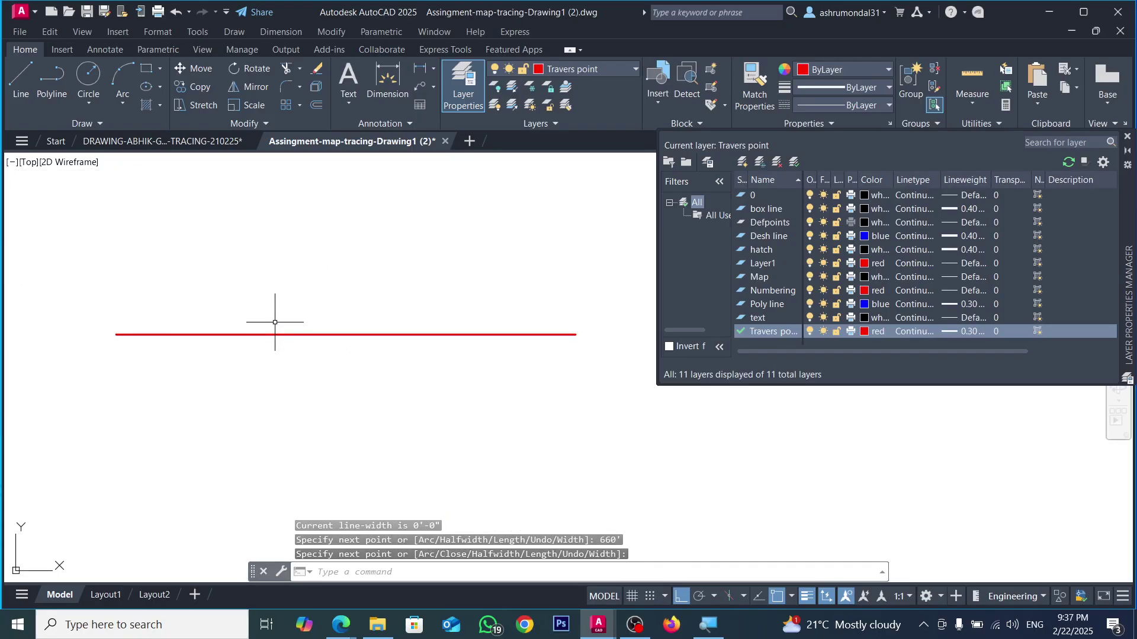
key("Return")
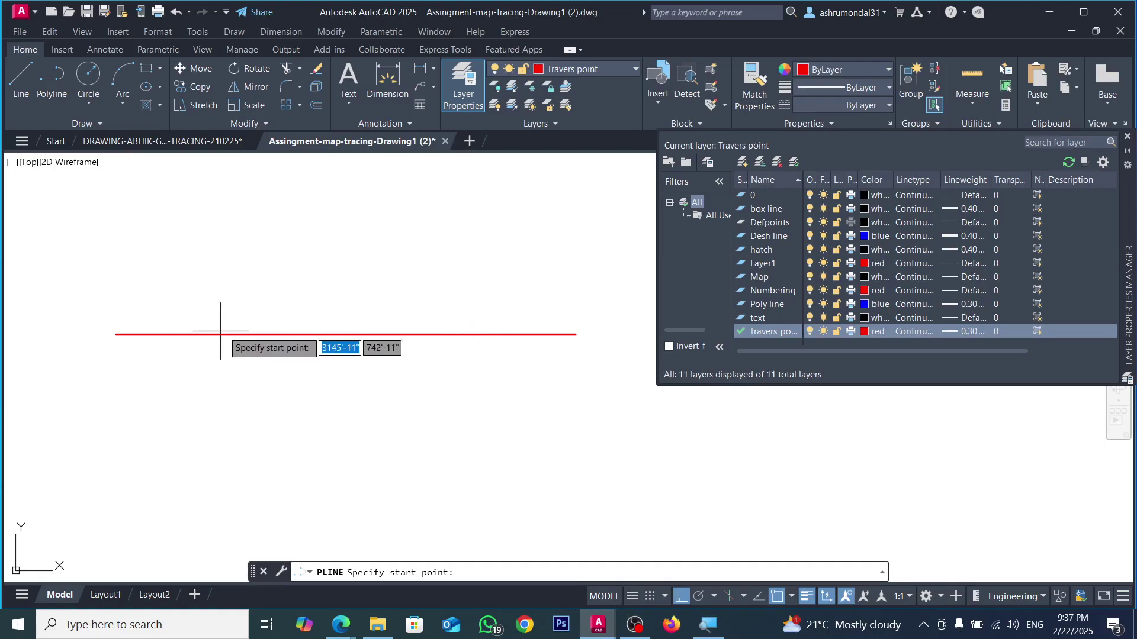
left_click(346, 335)
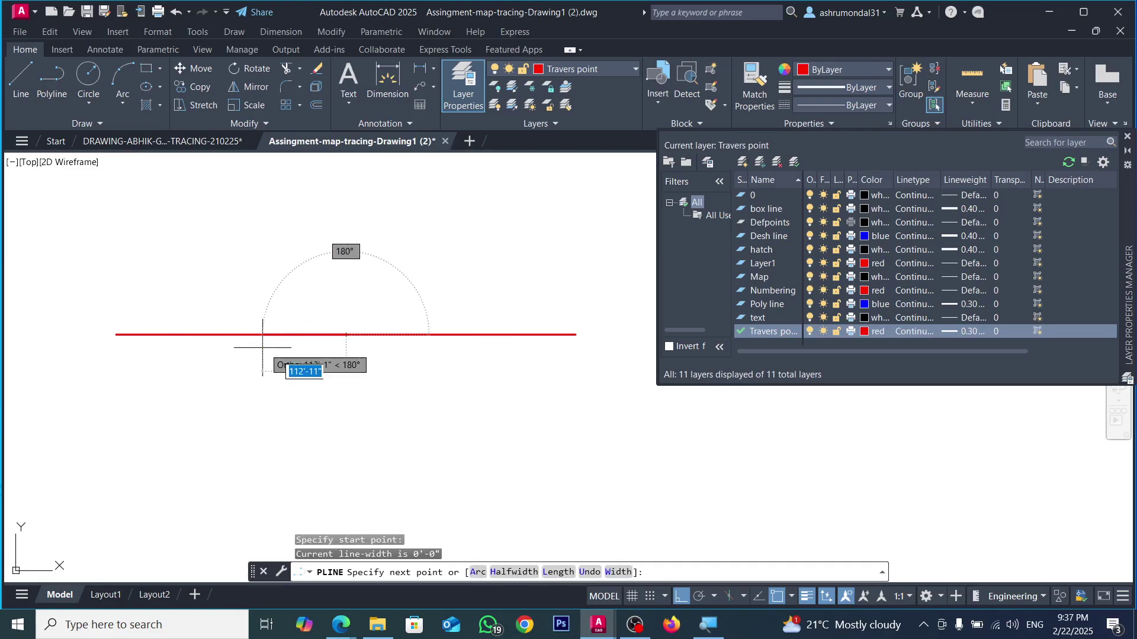
left_click(116, 334)
key("Escape")
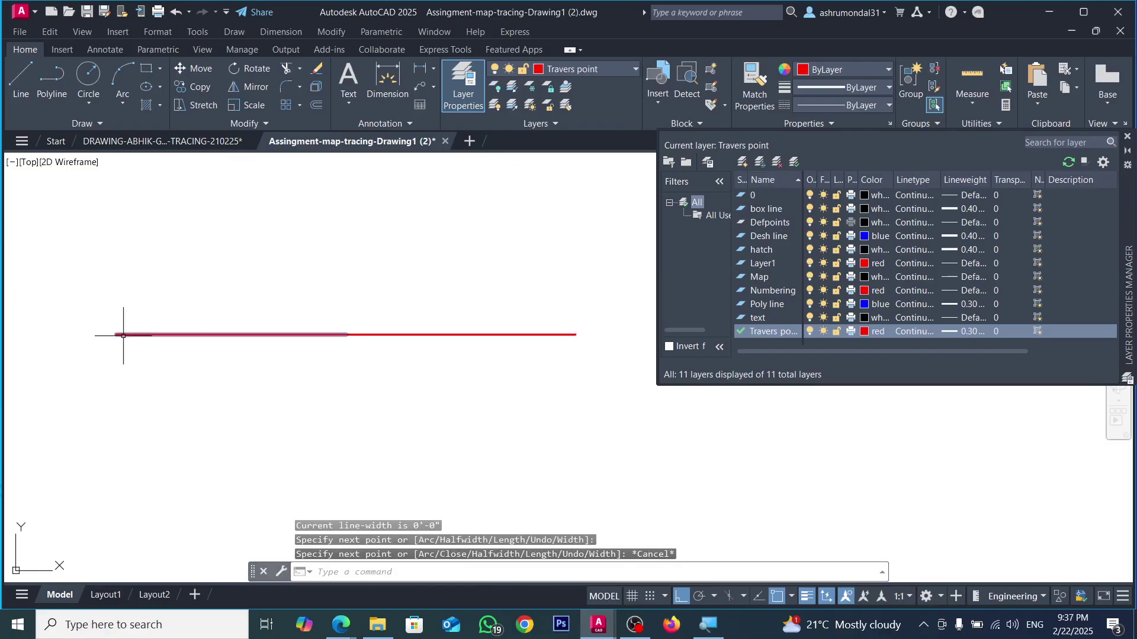
key("Escape")
left_click(137, 335)
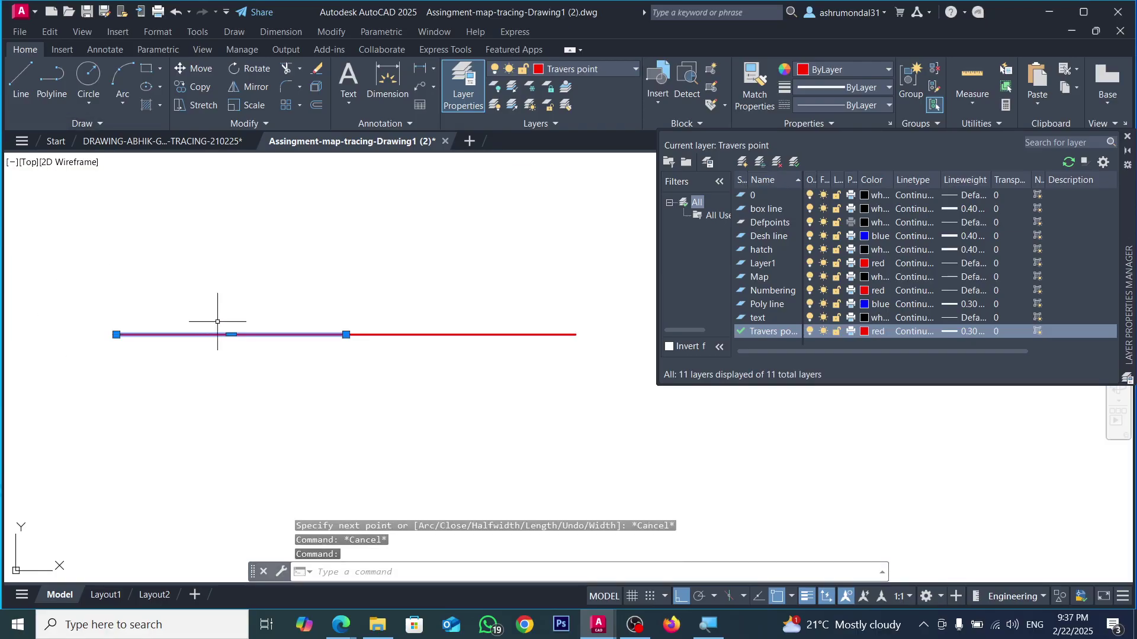
key("Escape")
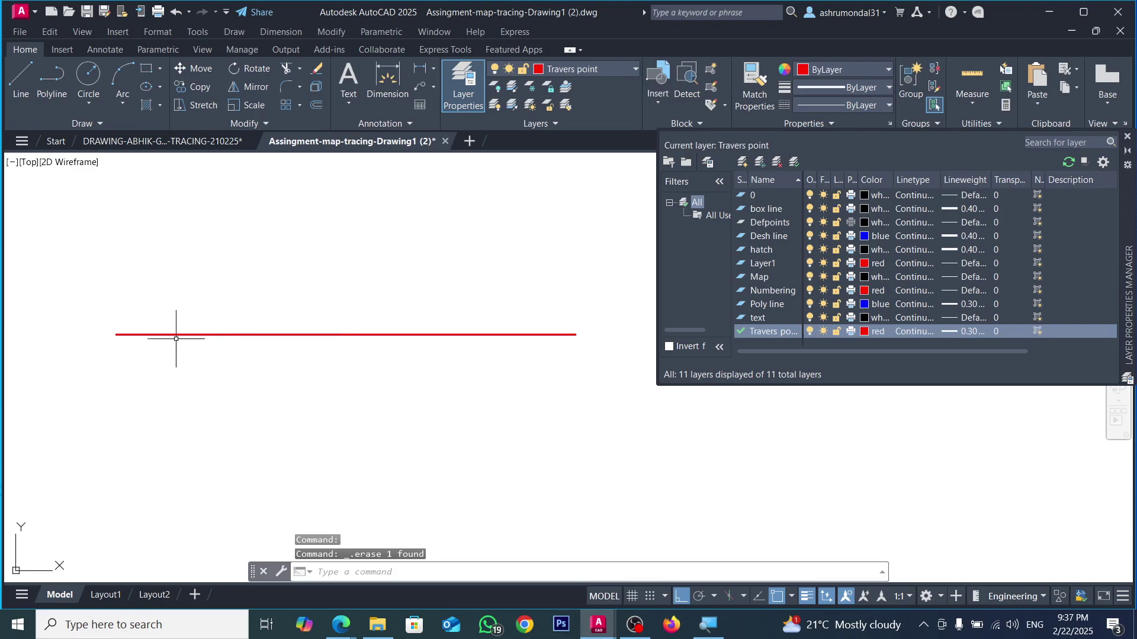
Step: Draw a vertical polyline 330' long downward from the left end of the 660' line
left_click(51, 80)
left_click(117, 335)
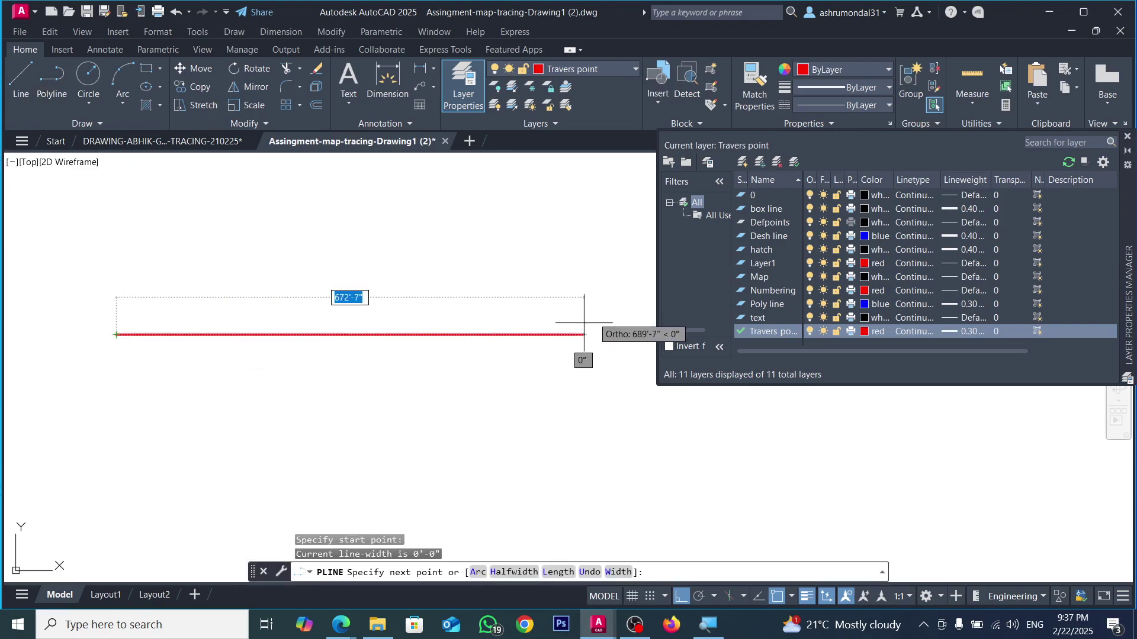
scroll(284, 332, "down", 4)
scroll(212, 373, "up", 4)
scroll(221, 362, "down", 2)
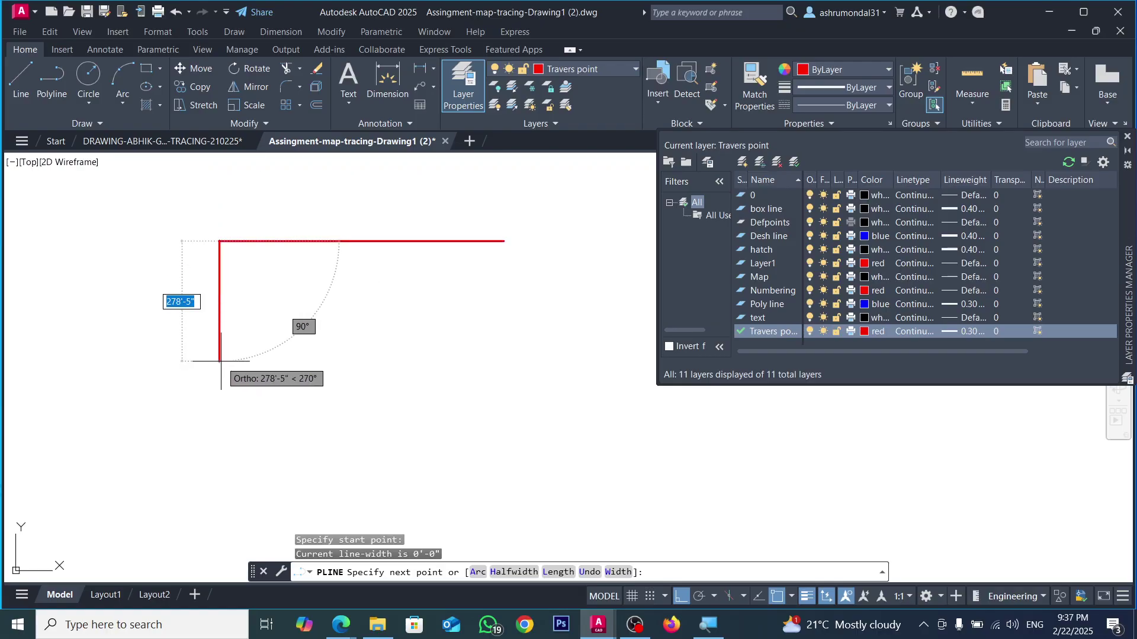
key("Return")
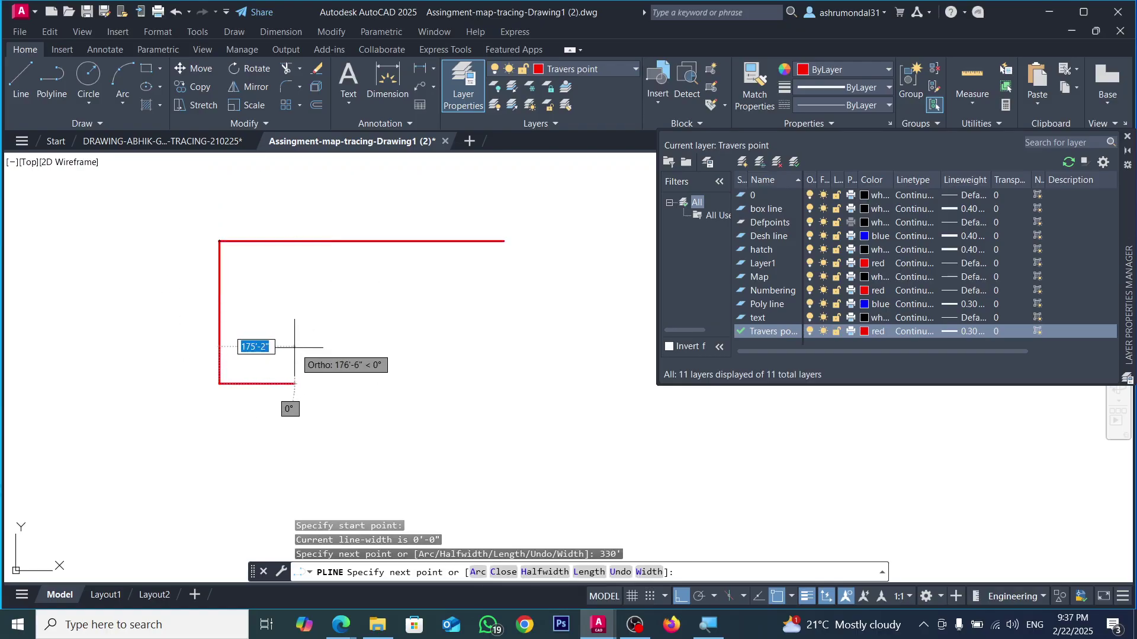
key("Return")
Step: Draw a rectangle from the right end of the horizontal guide line to the lower end of the vertical one
left_click(147, 73)
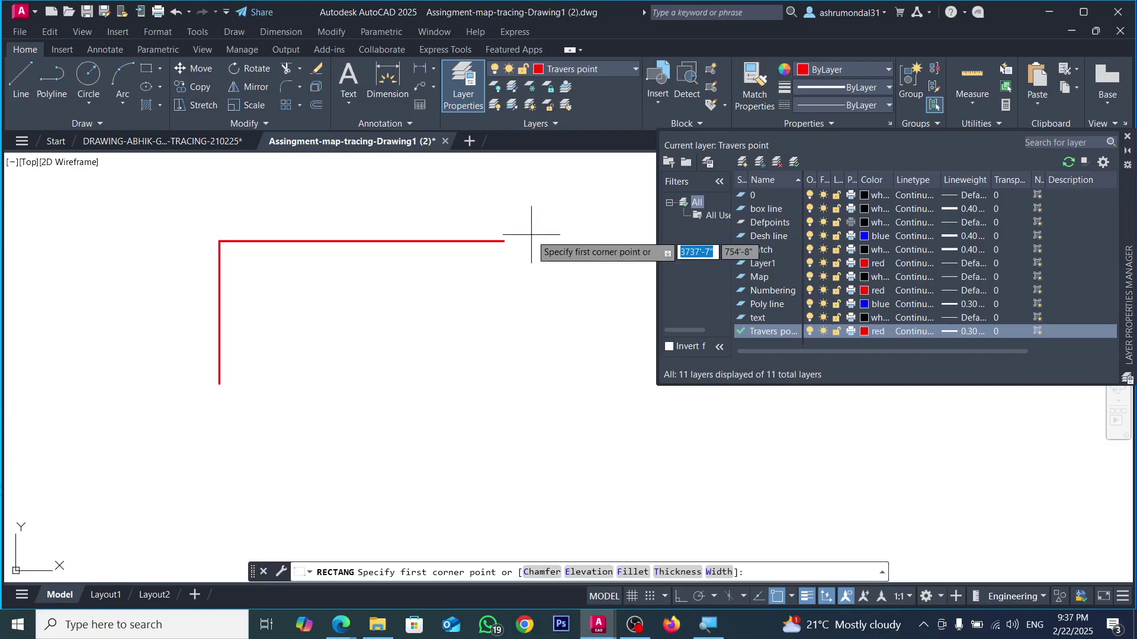
left_click(504, 242)
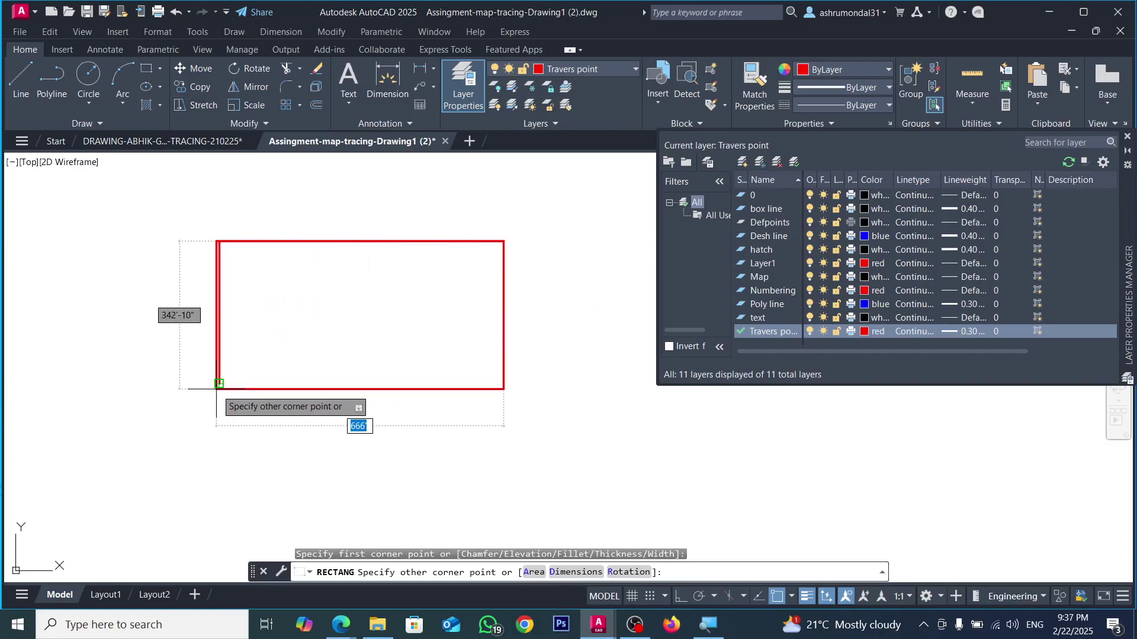
key("Escape")
Step: Move the new rectangle horizontally to the right, clear of the two guide lines
left_click(340, 340)
left_click(330, 399)
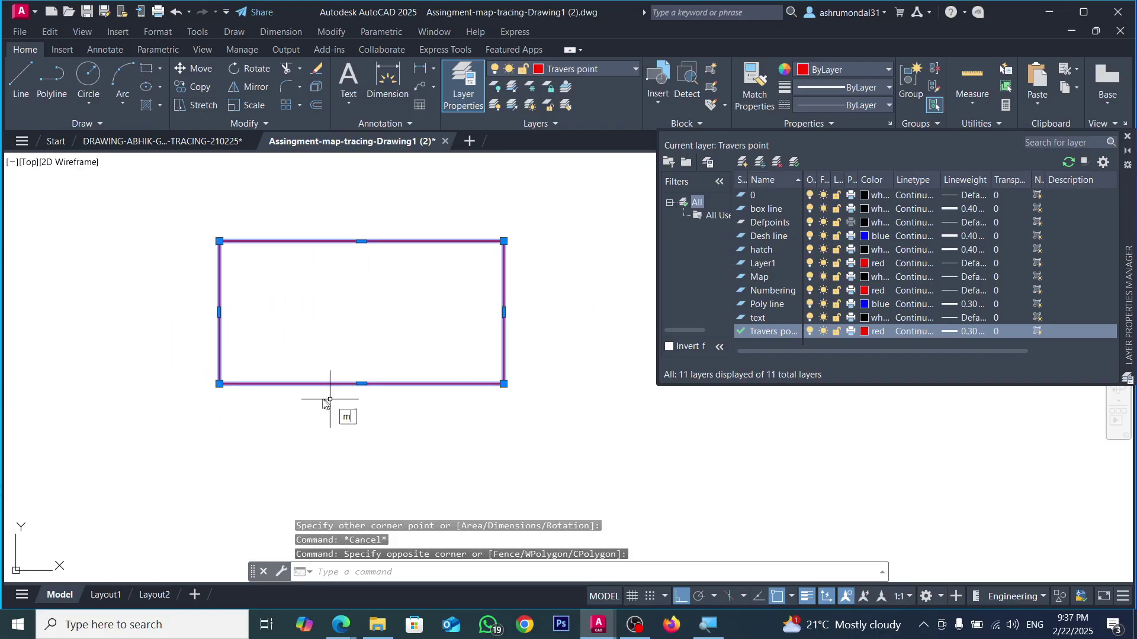
key("Return")
left_click(329, 327)
scroll(290, 343, "down", 4)
left_click(439, 325)
key("Escape")
Step: Erase the horizontal and vertical guide lines left beside the moved rectangle
left_click(333, 286)
left_click(247, 358)
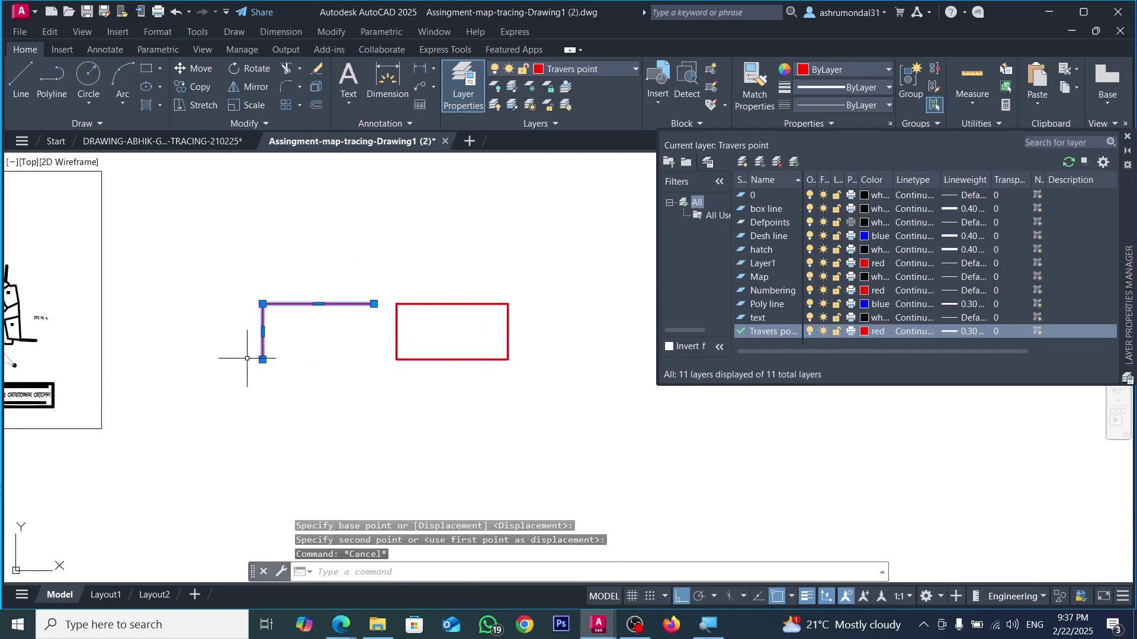
key("Delete")
scroll(406, 314, "up", 4)
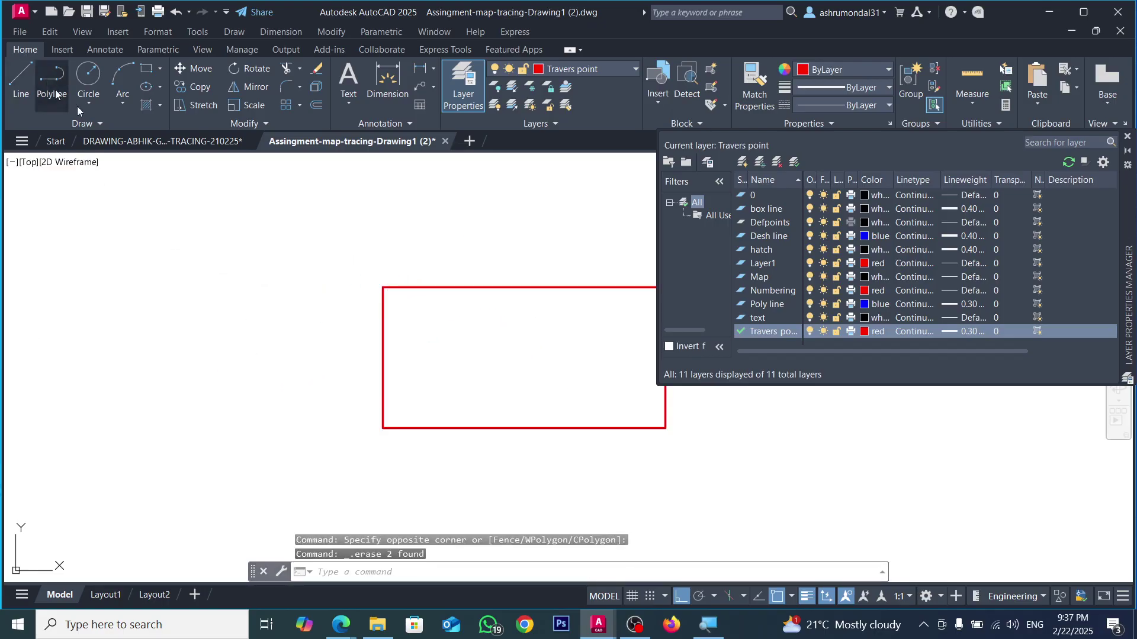
Step: Draw a polyline along the large rectangle's left edge from its upper-left to its lower-left corner
left_click(50, 83)
left_click(383, 287)
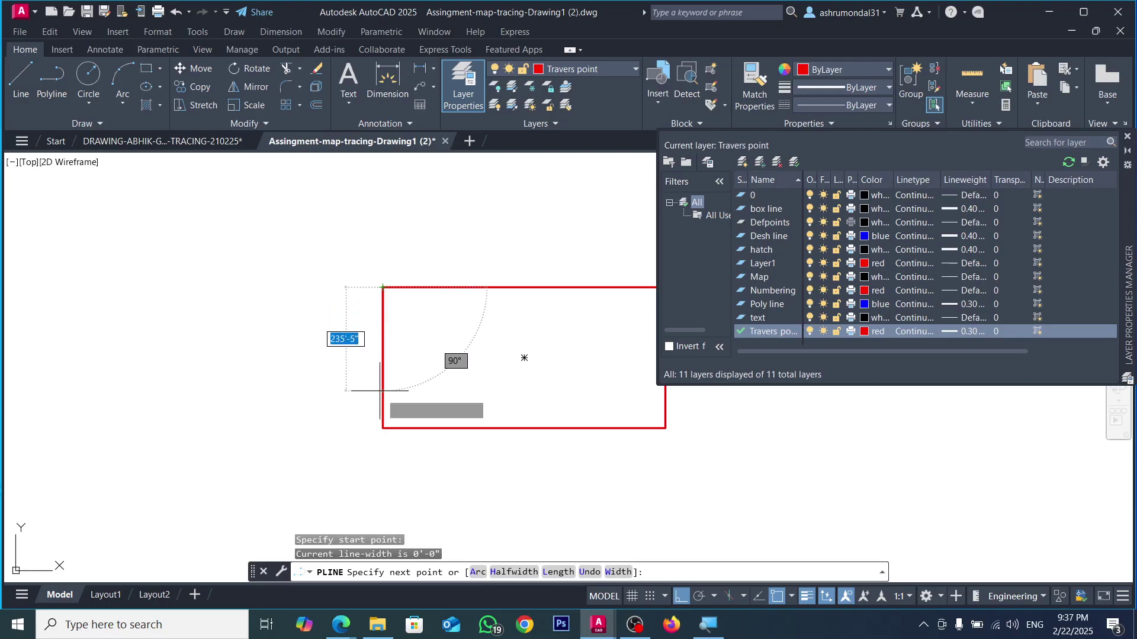
left_click(383, 427)
key("Escape")
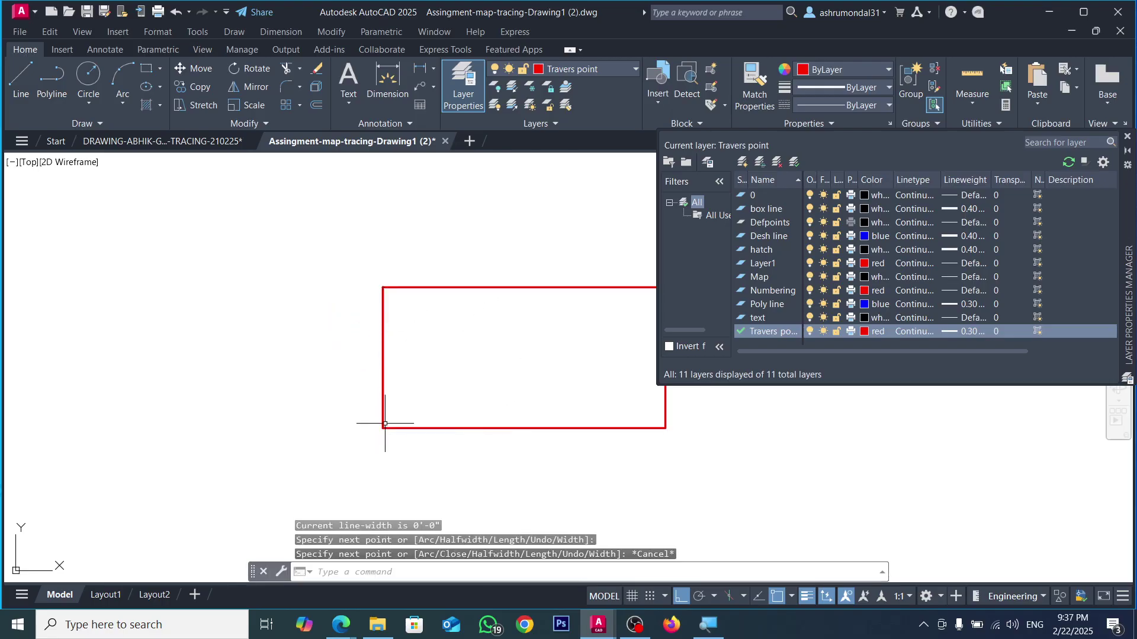
Step: Divide the polyline on the large rectangle's left edge into 5 segments with the Divide command
left_click(383, 356)
scroll(310, 332, "down", 2)
scroll(327, 337, "up", 2)
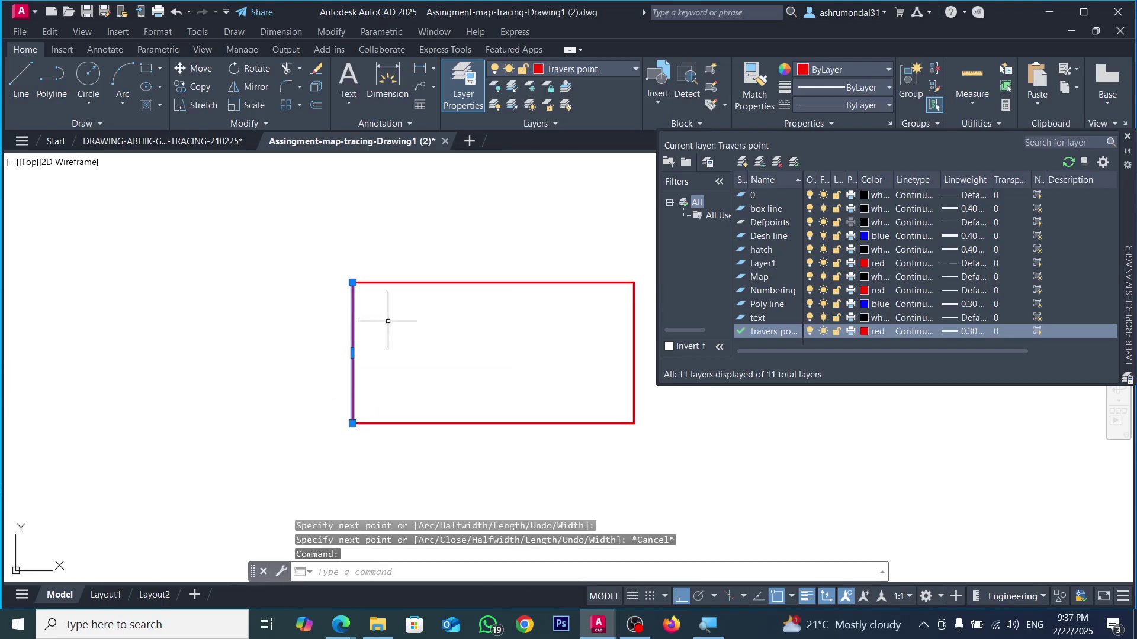
scroll(291, 343, "down", 3)
scroll(331, 342, "up", 3)
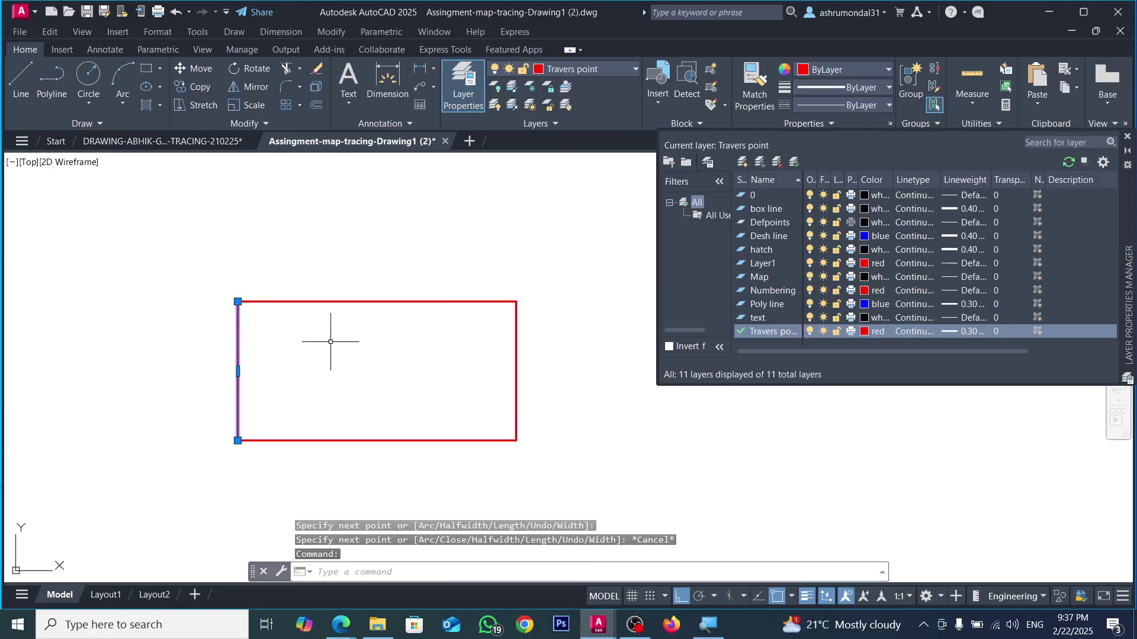
type("div")
key("Return")
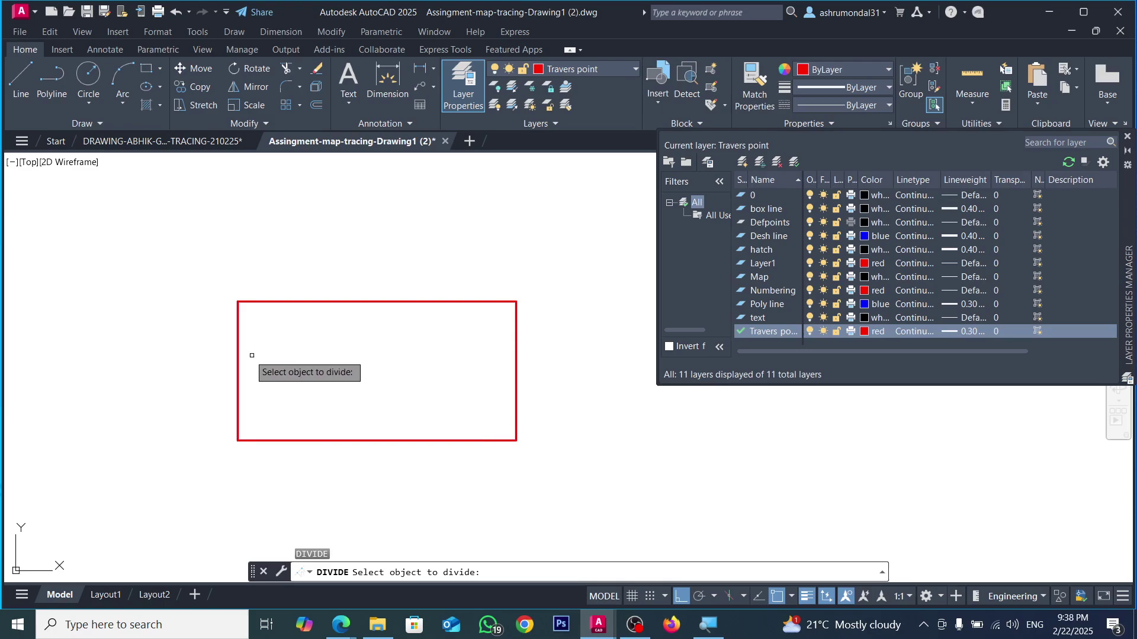
left_click(238, 351)
key("Return")
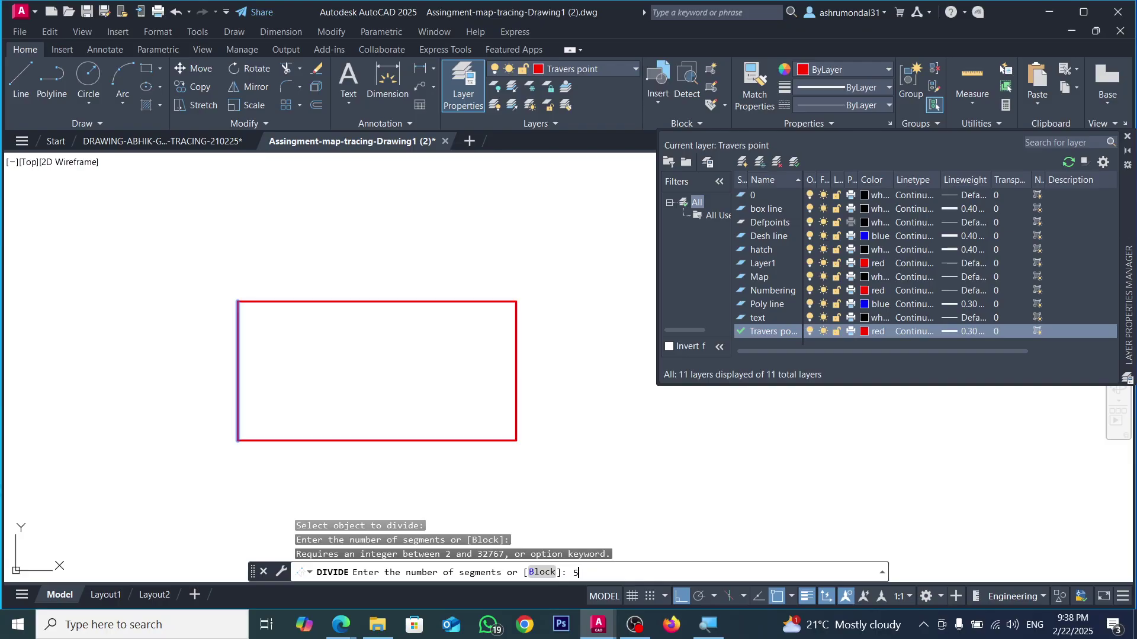
key("Return")
key("Return")
key("Escape")
Step: Draw a horizontal polyline from the uppermost division point to a point beyond the large rectangle's right edge
left_click(52, 77)
left_click(238, 329)
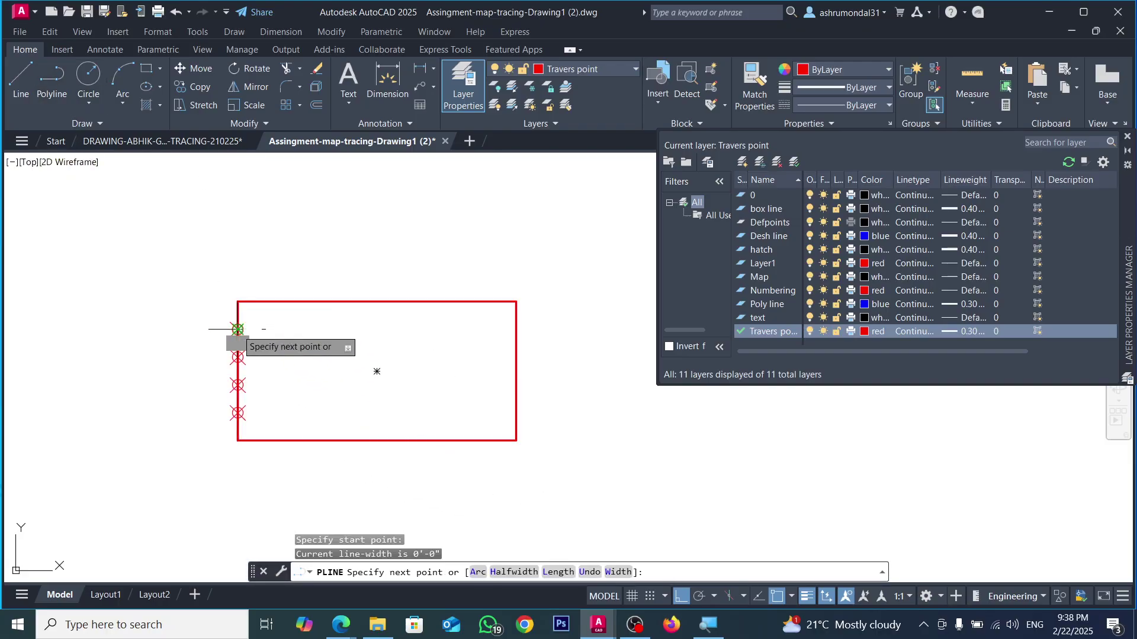
left_click(586, 333)
key("Escape")
key("Escape")
key("Escape")
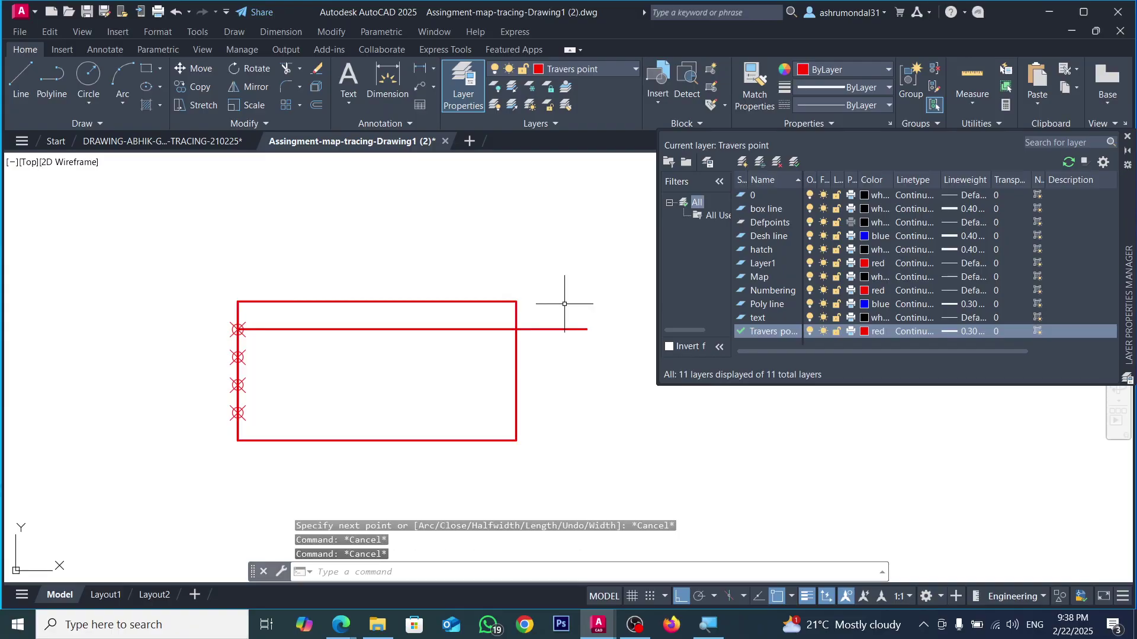
Step: Copy the horizontal polyline from the uppermost division point to the three division points below it on the rectangle's left edge
left_click(564, 304)
left_click(552, 377)
type("co")
key("Return")
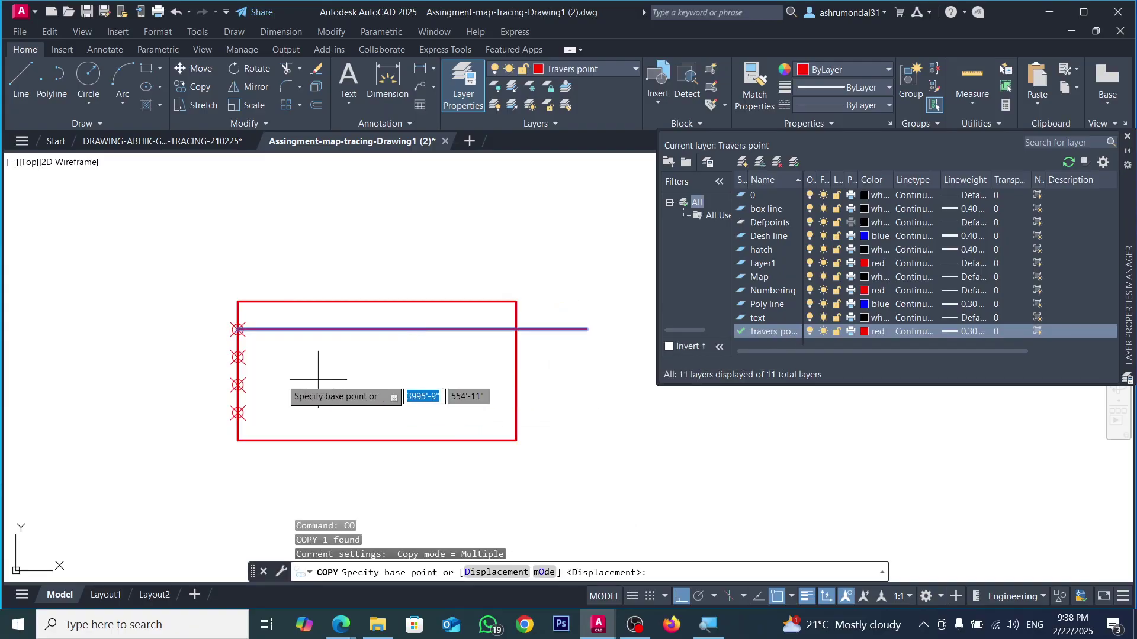
scroll(245, 336, "up", 3)
left_click(225, 317)
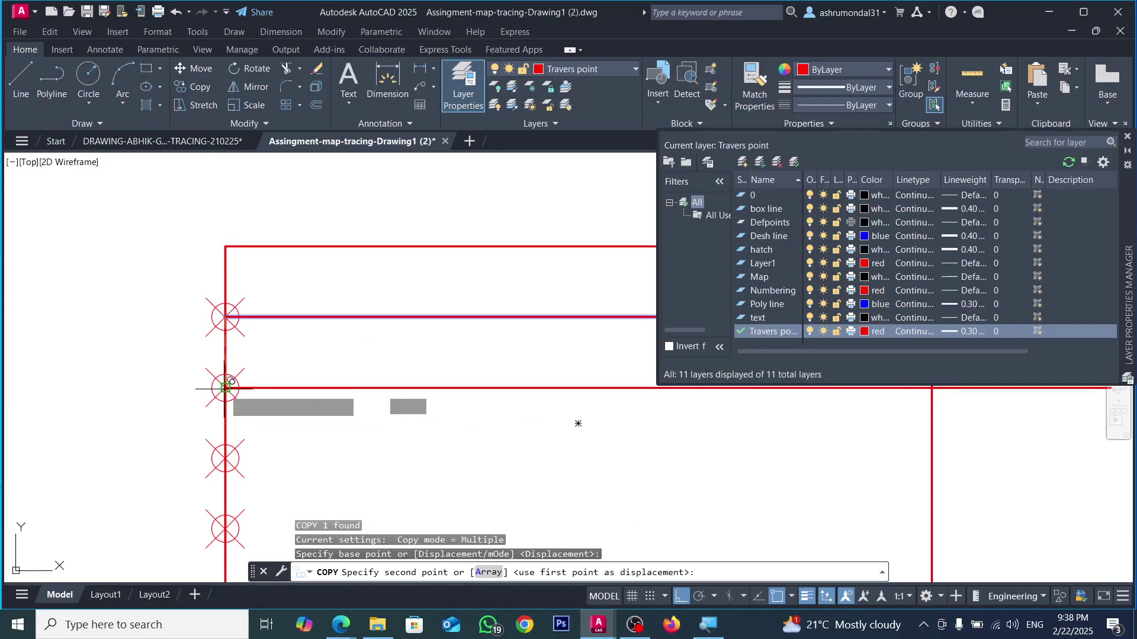
left_click(225, 388)
scroll(229, 452, "down", 3)
scroll(212, 510, "up", 3)
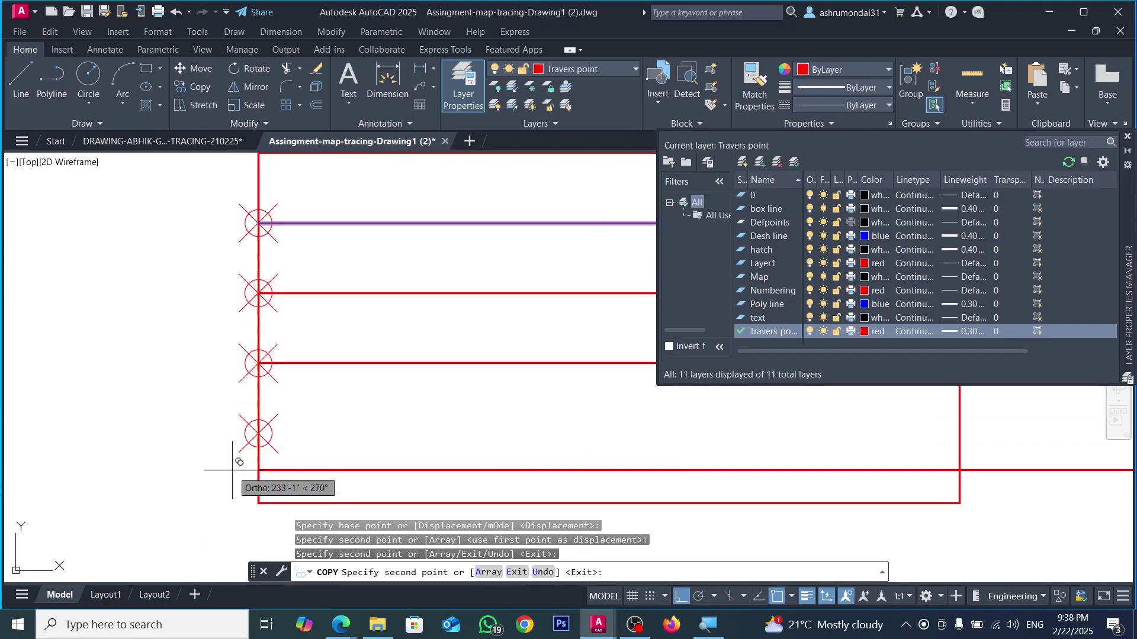
left_click(259, 433)
key("Escape")
Step: Erase the four division points on the rectangle's left edge
scroll(275, 423, "down", 3)
left_click(233, 325)
left_click(357, 450)
key("Delete")
key("Escape")
key("Escape")
Step: Draw a polyline from the rectangle's upper-left corner to the top edge's midpoint and straight down to the bottom edge's midpoint
left_click(62, 72)
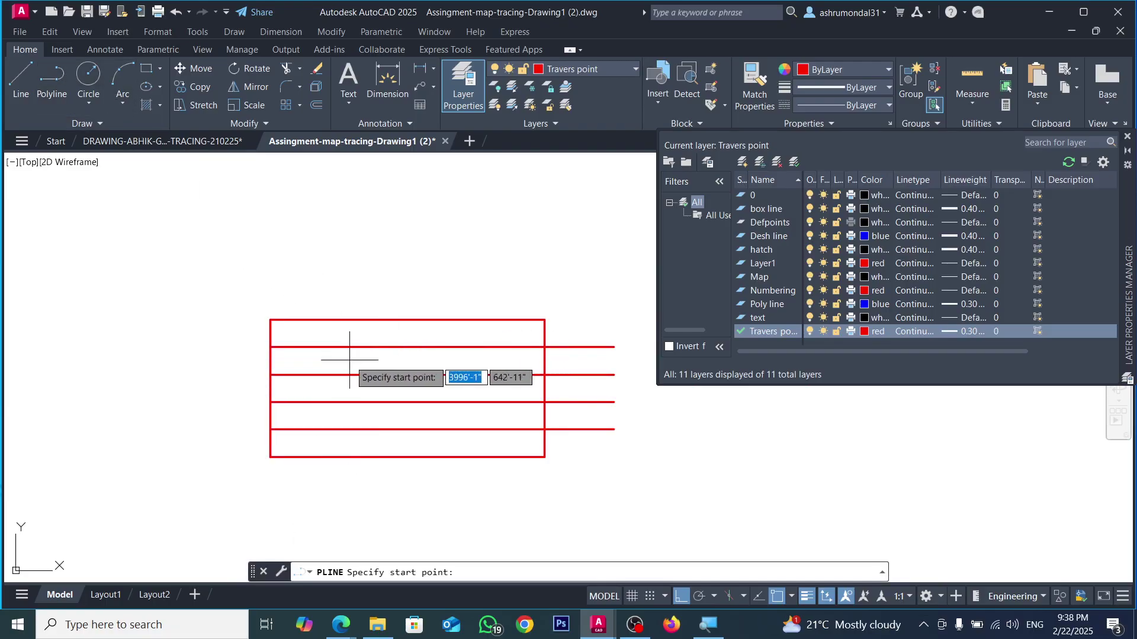
left_click(270, 320)
scroll(409, 319, "up", 2)
scroll(409, 320, "up", 1)
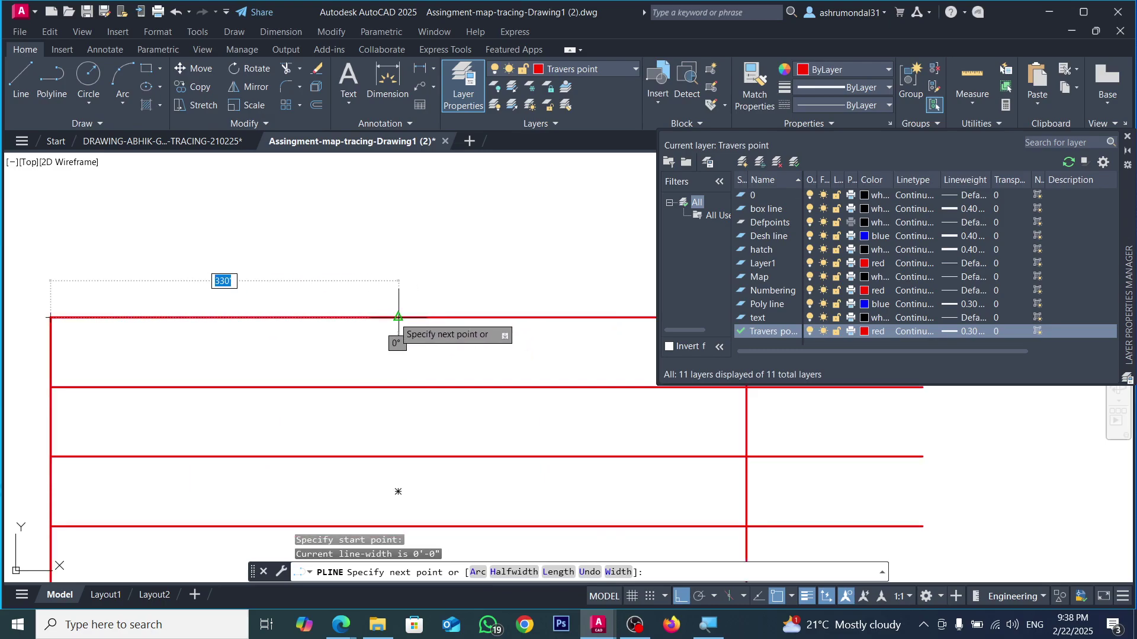
left_click(398, 317)
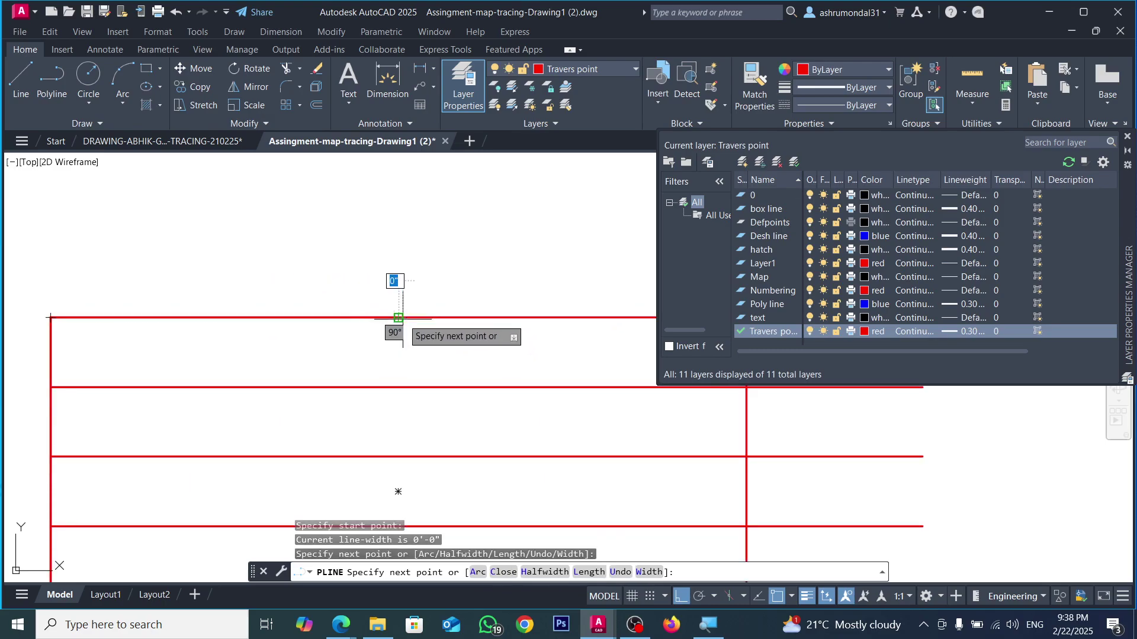
scroll(391, 356, "down", 2)
scroll(379, 367, "up", 2)
key("Escape")
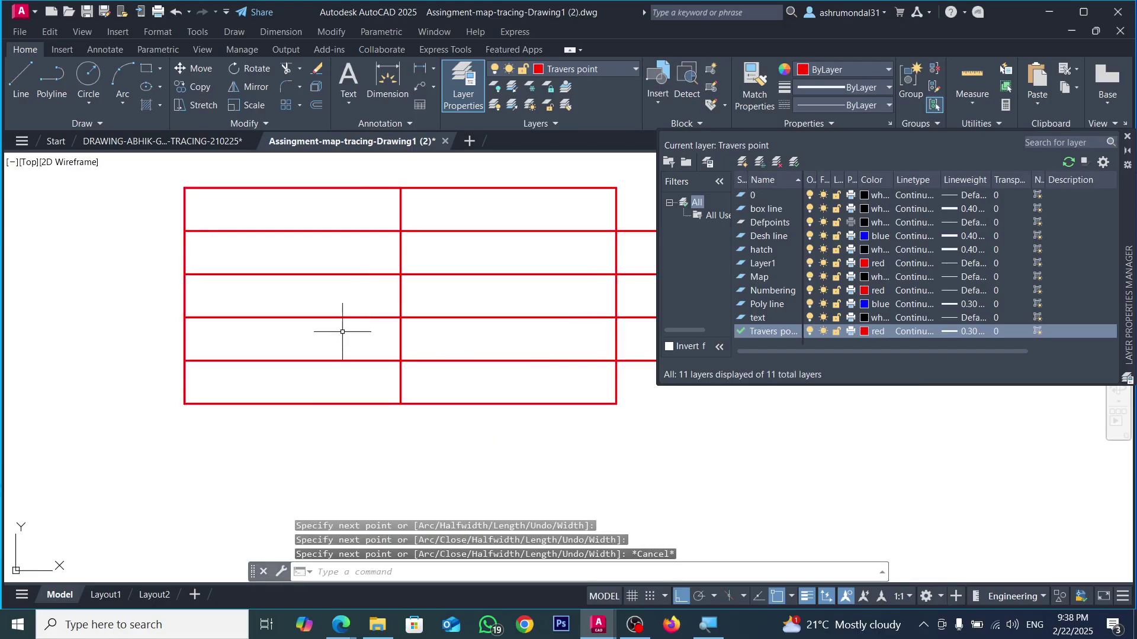
Step: Draw a polyline along the bottom edge from its midpoint to the rectangle's lower-left corner
scroll(343, 333, "down", 3)
scroll(316, 268, "up", 3)
scroll(447, 297, "down", 2)
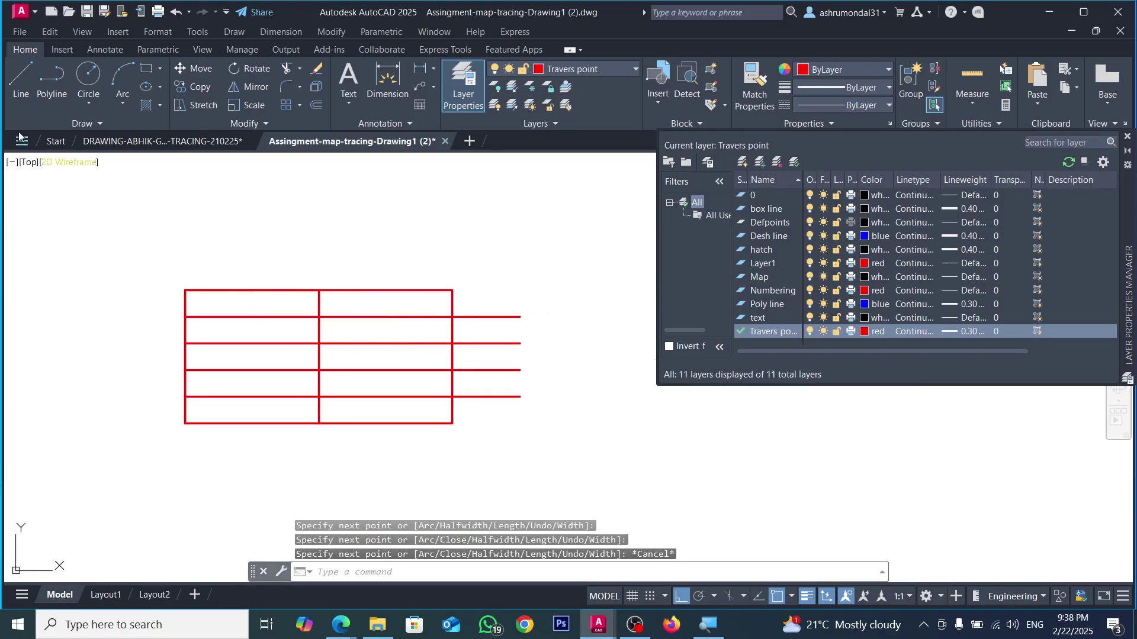
left_click(51, 77)
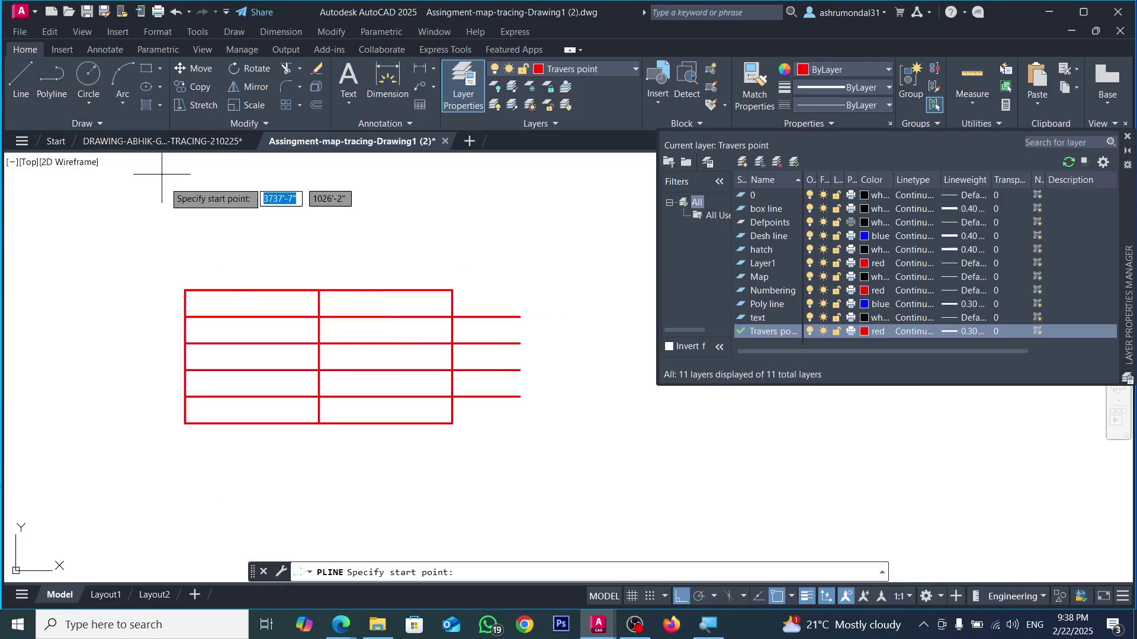
left_click(318, 421)
left_click(184, 423)
key("Escape")
Step: Divide the polyline along the left half of the bottom edge into 5 segments with the Divide command
scroll(254, 421, "up", 2)
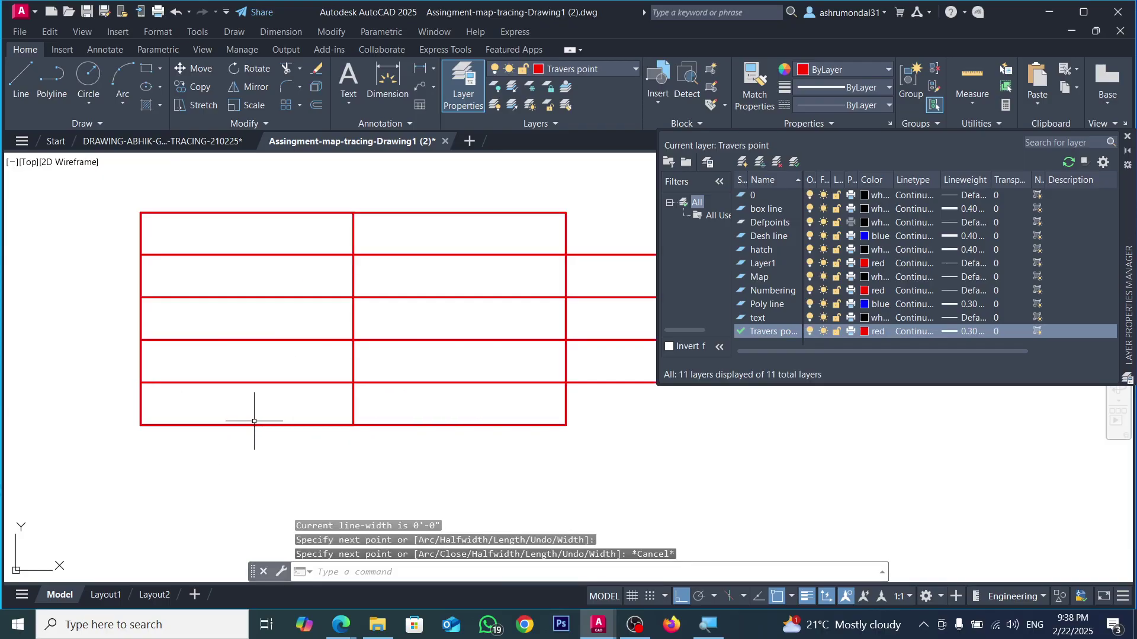
left_click(247, 425)
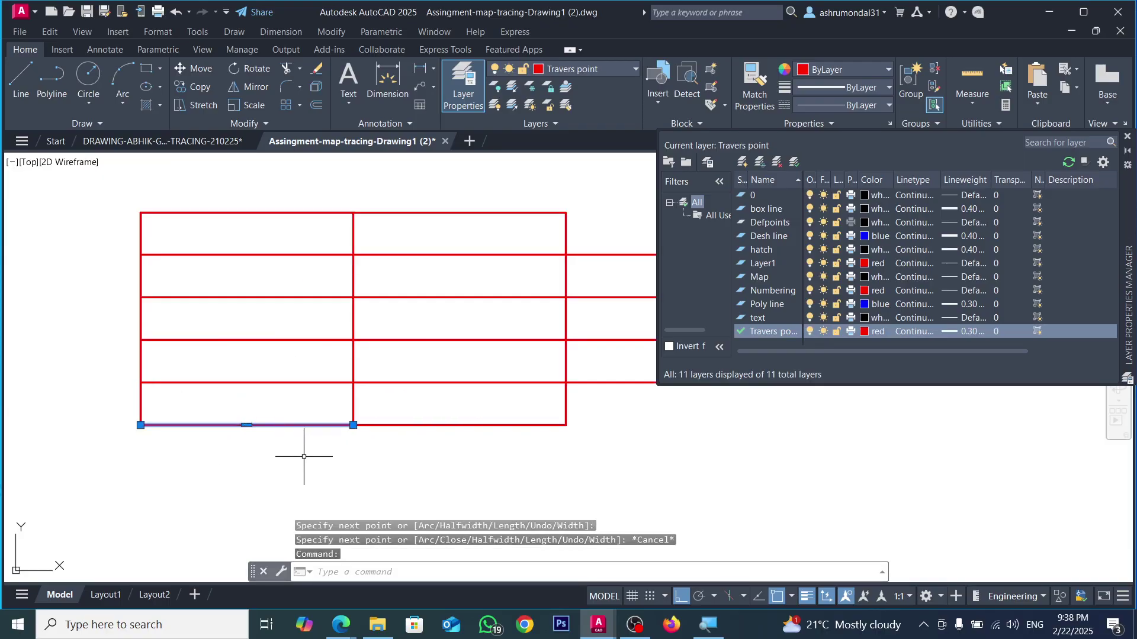
type("div")
key("Return")
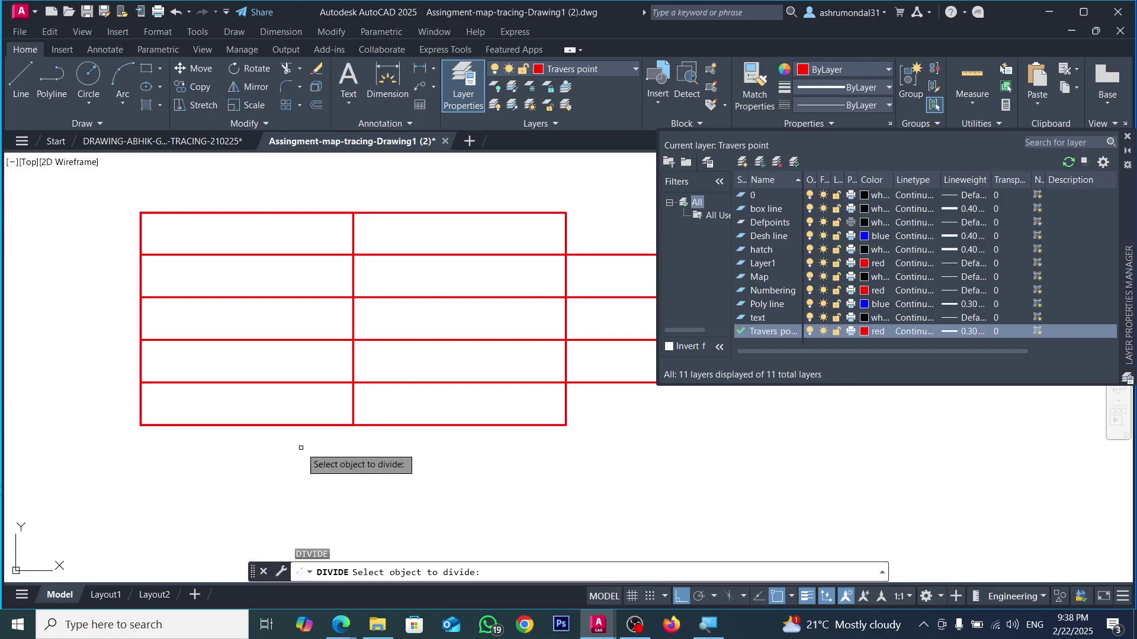
left_click(281, 424)
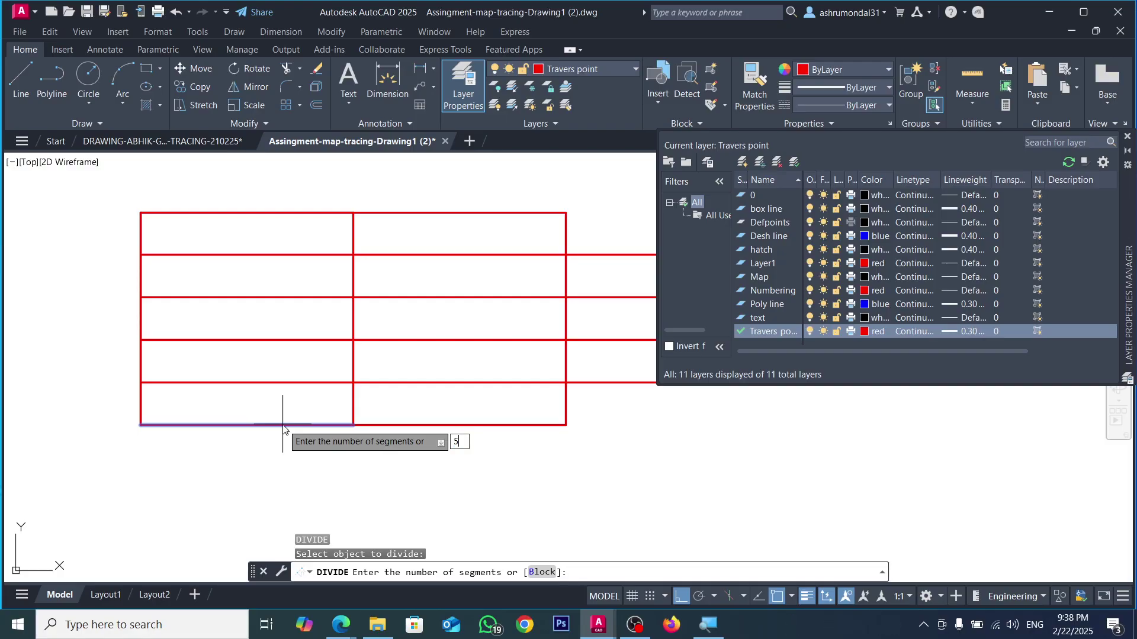
key("Return")
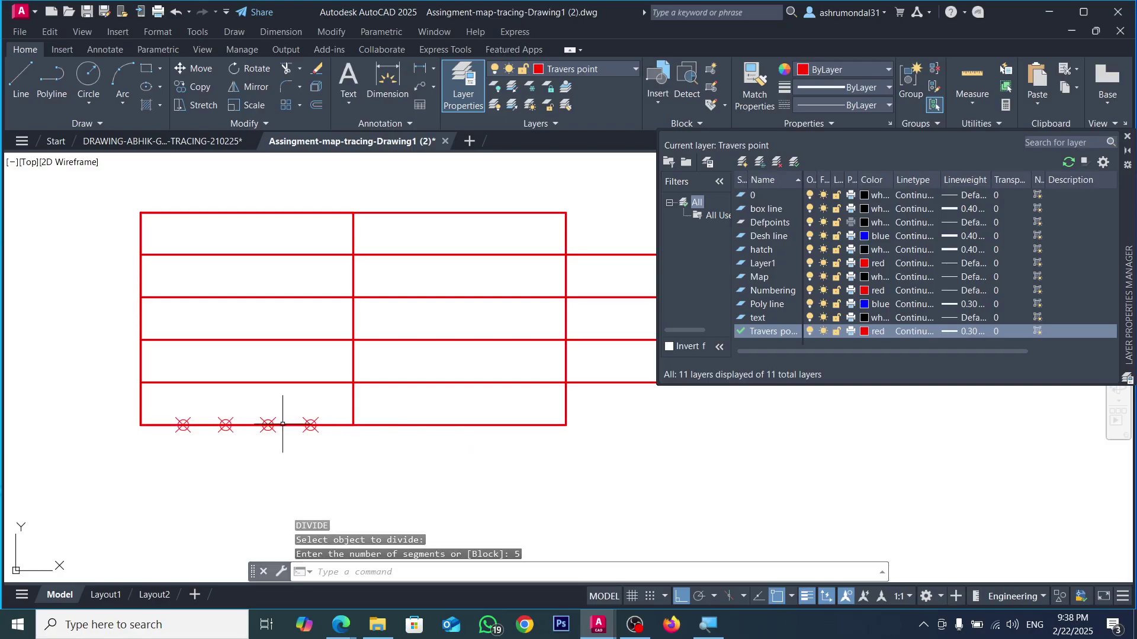
Step: Copy the four bottom division points to the top edge, using the lower-left and upper-left corners as reference points
left_click(158, 404)
left_click(349, 477)
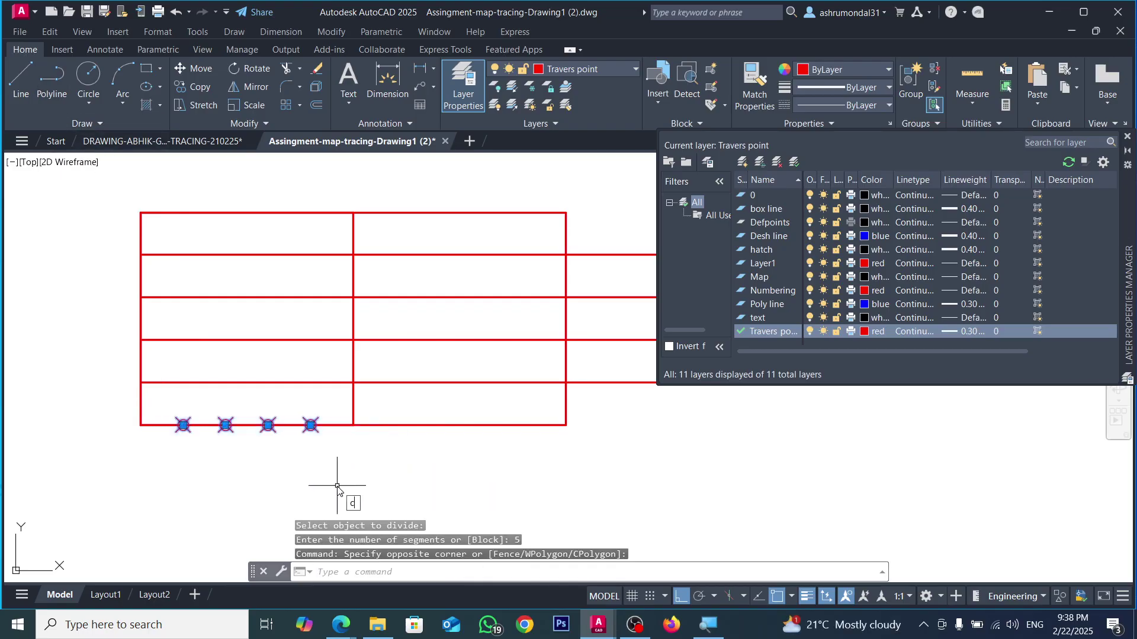
type("co")
key("Return")
left_click(140, 425)
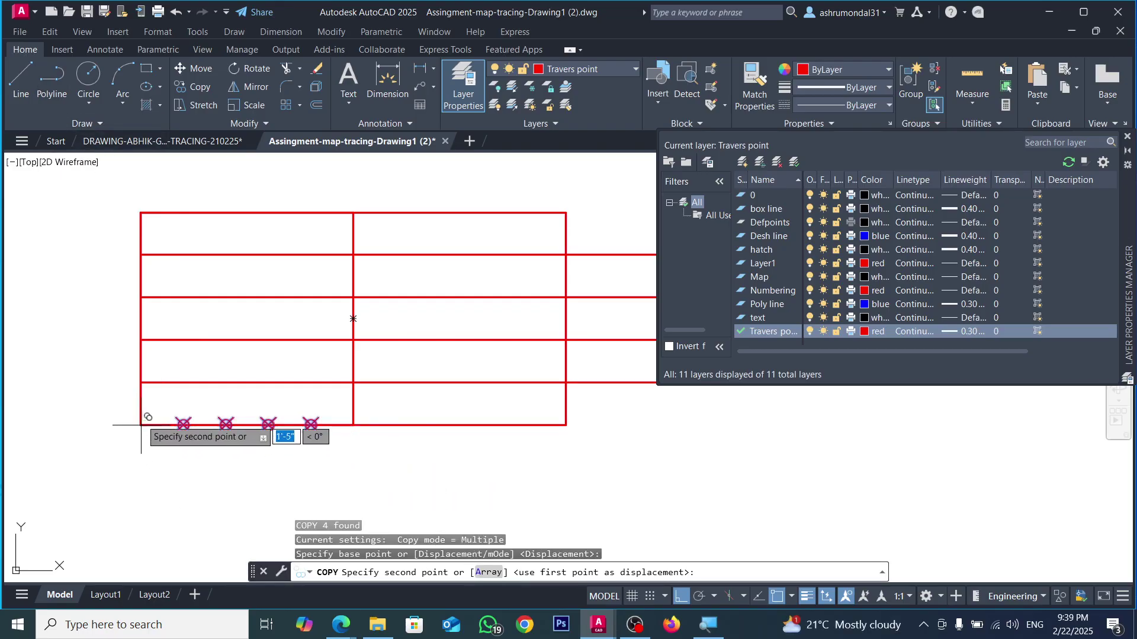
left_click(141, 212)
key("Escape")
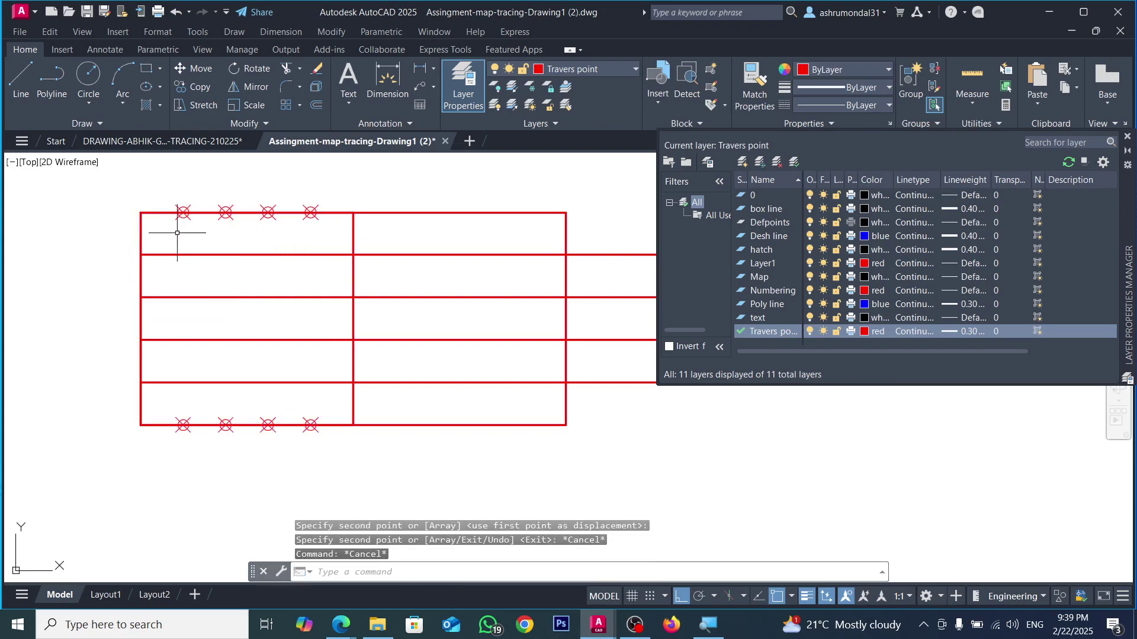
Step: Turn Ortho off and draw a diagonal polyline from the upper-left corner to the first division point on the bottom edge
left_click(52, 83)
left_click(141, 212)
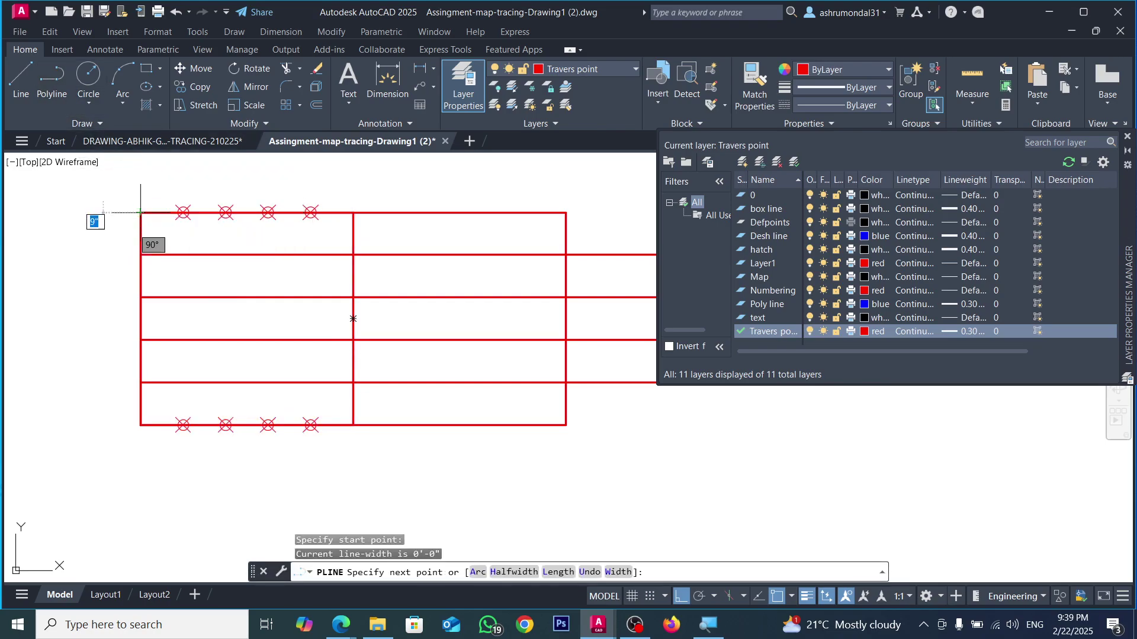
left_click(683, 595)
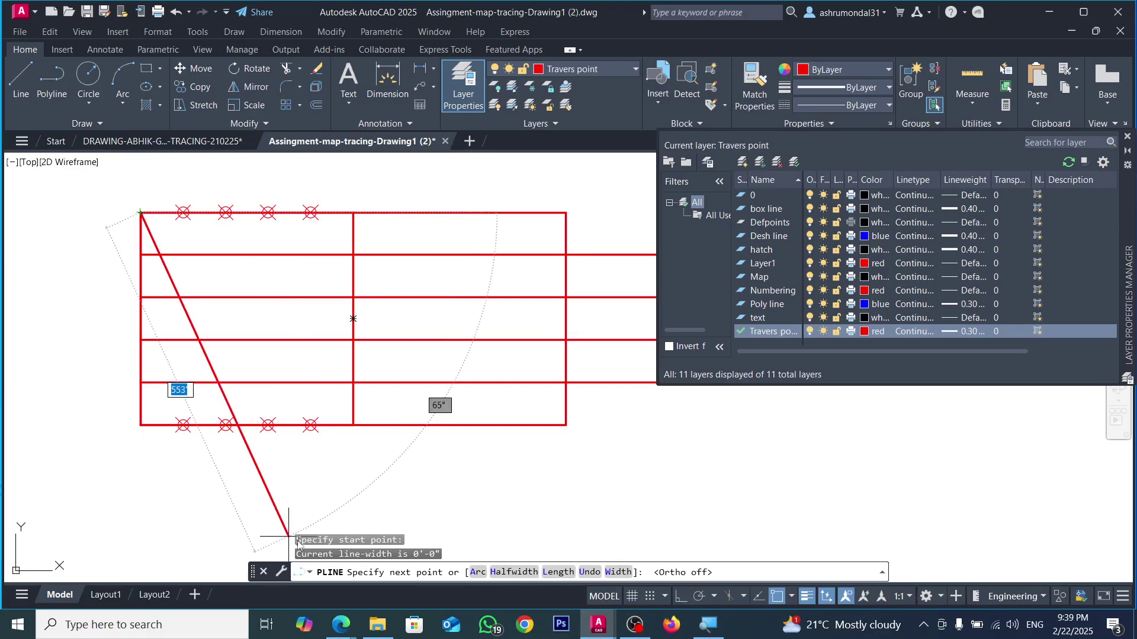
left_click(183, 424)
key("Escape")
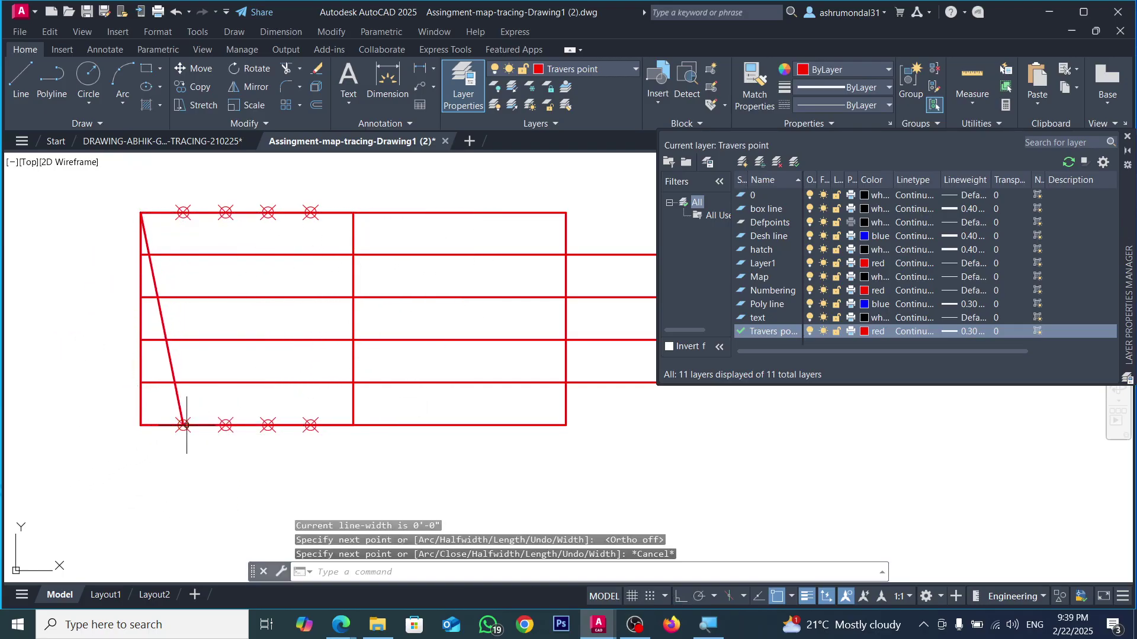
Step: Copy the diagonal polyline from the upper-left corner to each of the four division points on the top edge
left_click(151, 268)
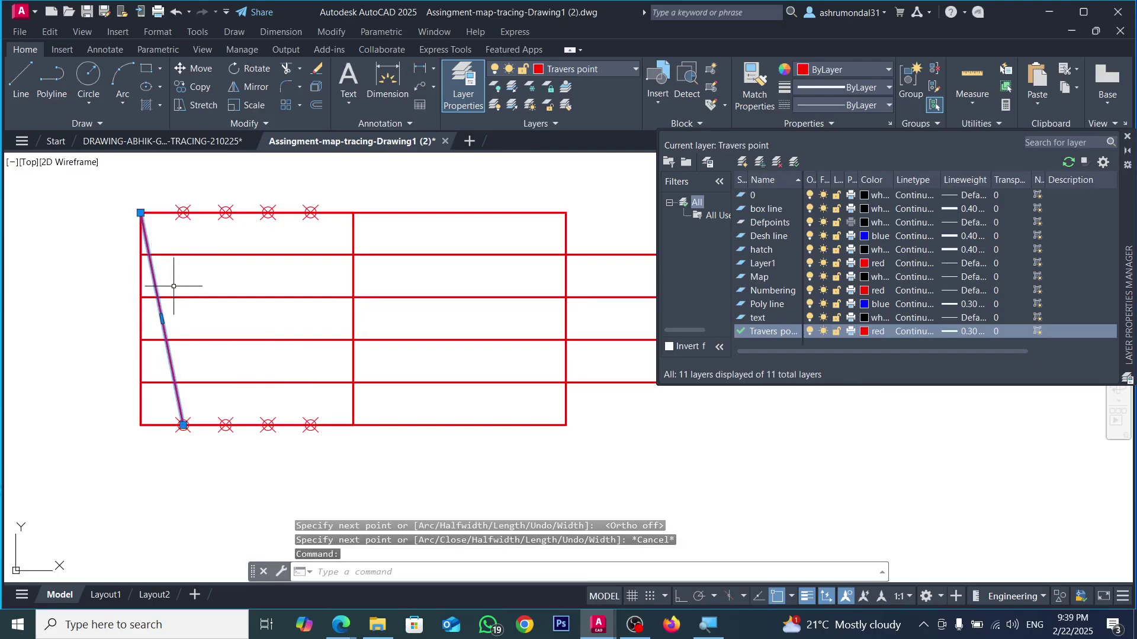
type("co")
key("Return")
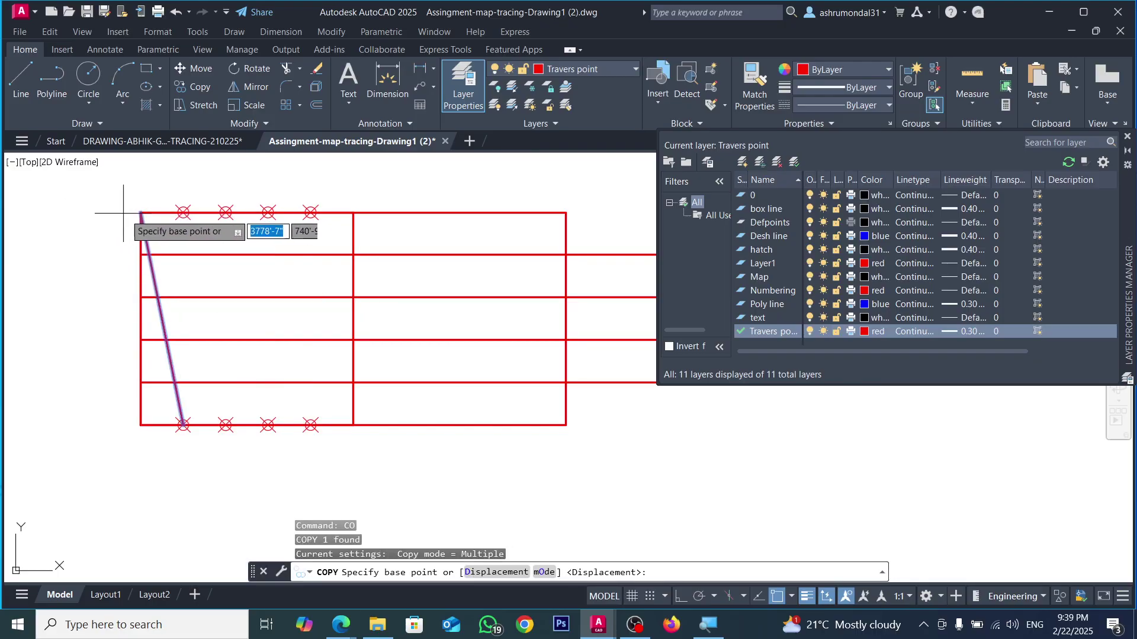
left_click(140, 212)
left_click(183, 212)
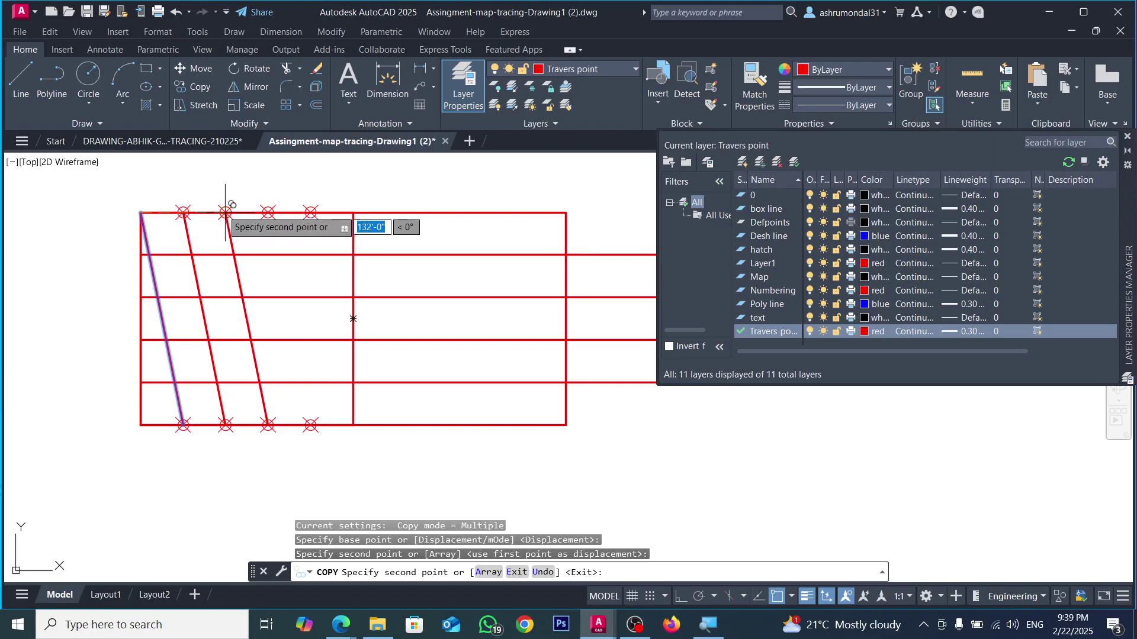
left_click(225, 212)
left_click(268, 212)
left_click(303, 212)
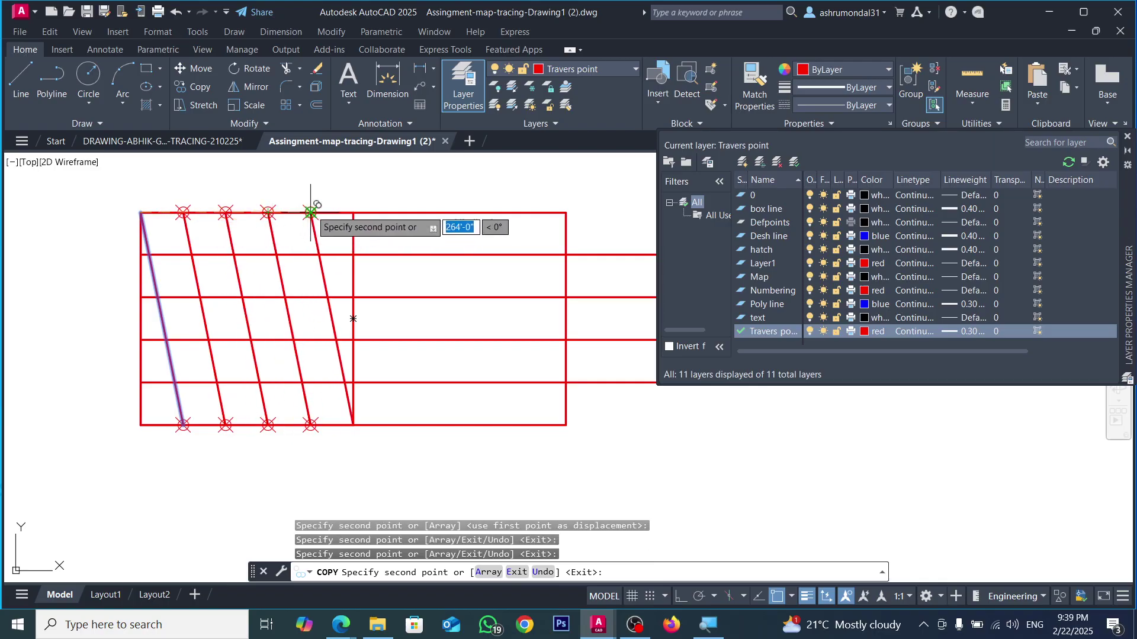
key("Escape")
key("Escape")
key("Escape")
Step: Erase the four division points on the top edge and the four on the bottom edge
scroll(321, 340, "down", 2)
left_click(210, 234)
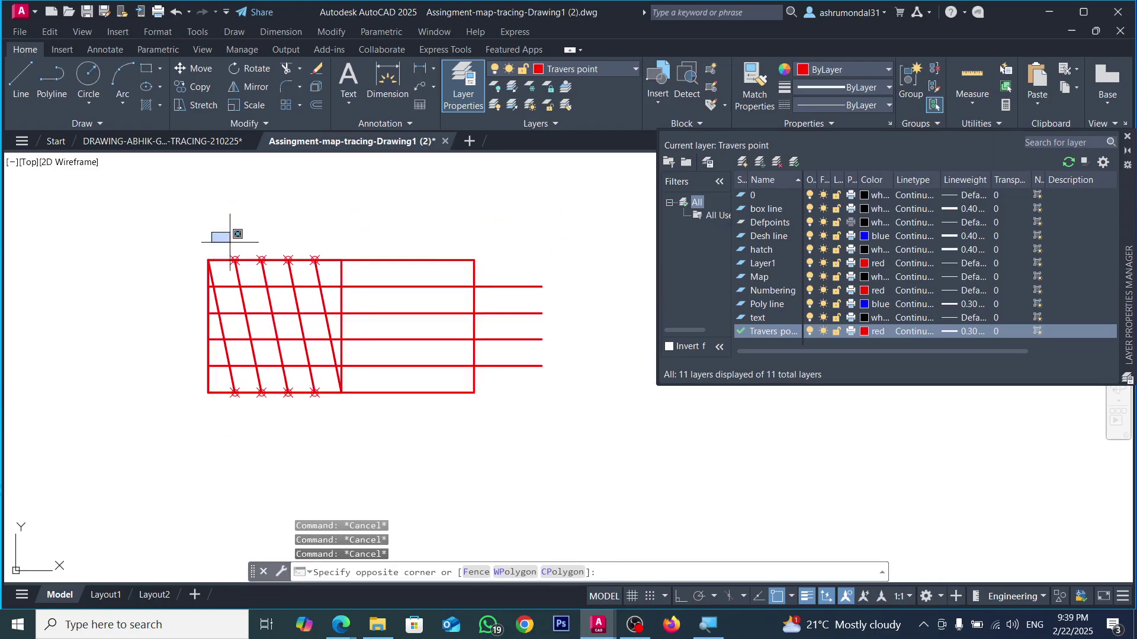
left_click(324, 273)
key("Delete")
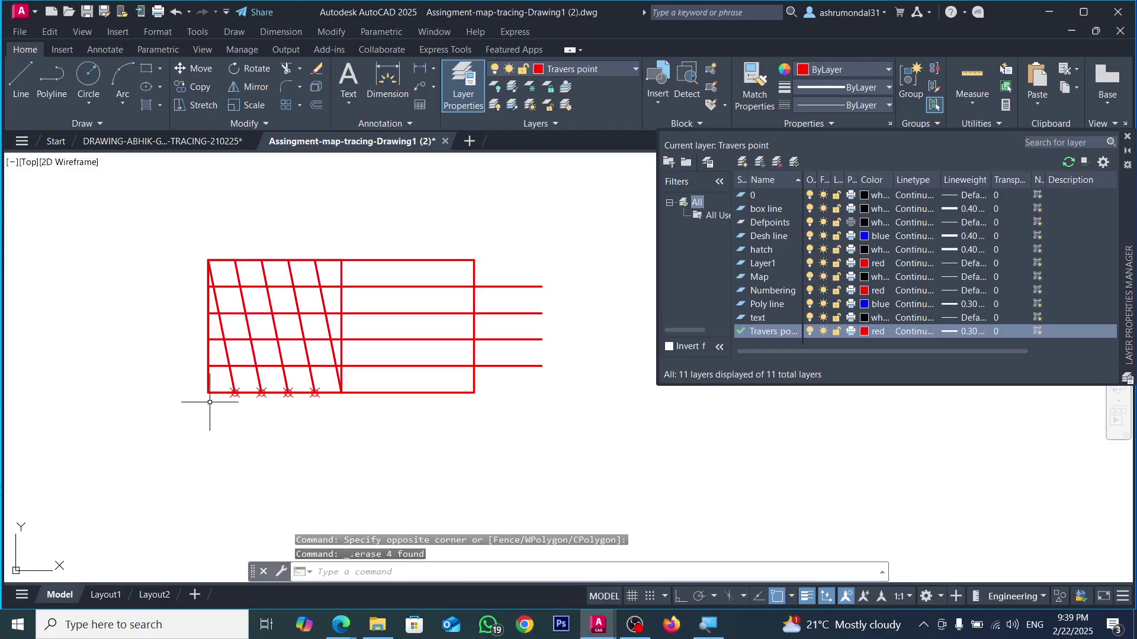
scroll(203, 394, "up", 2)
left_click(233, 358)
left_click(401, 398)
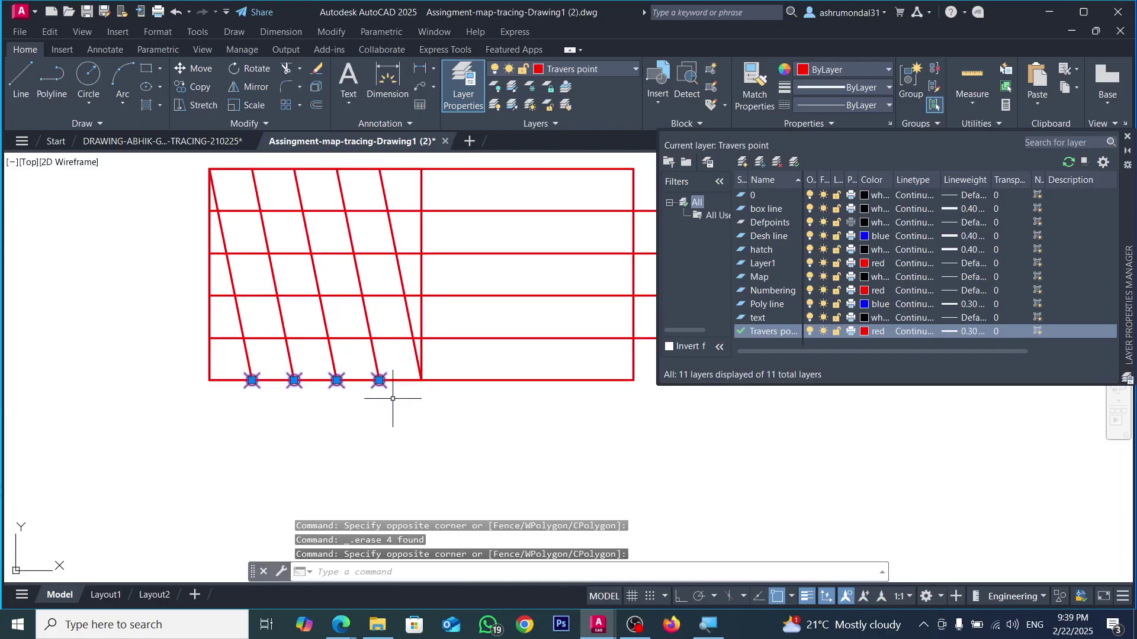
key("Delete")
Step: Trim the four horizontal lines where they extend beyond the rectangle's right edge
scroll(262, 342, "down", 2)
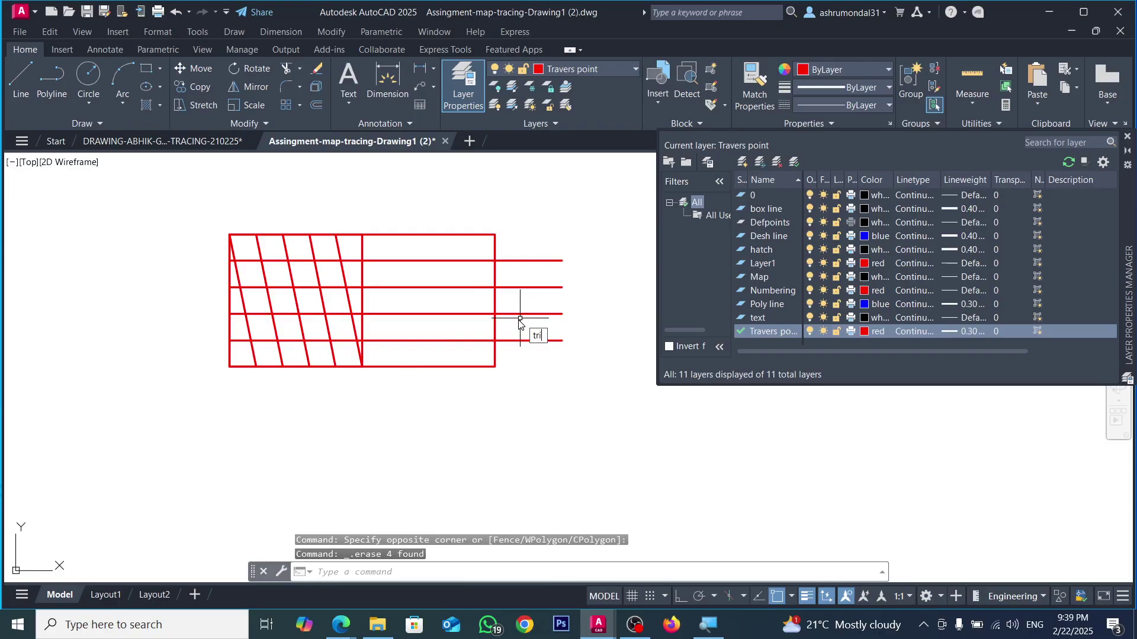
key("Return")
left_click_drag(550, 246, 520, 363)
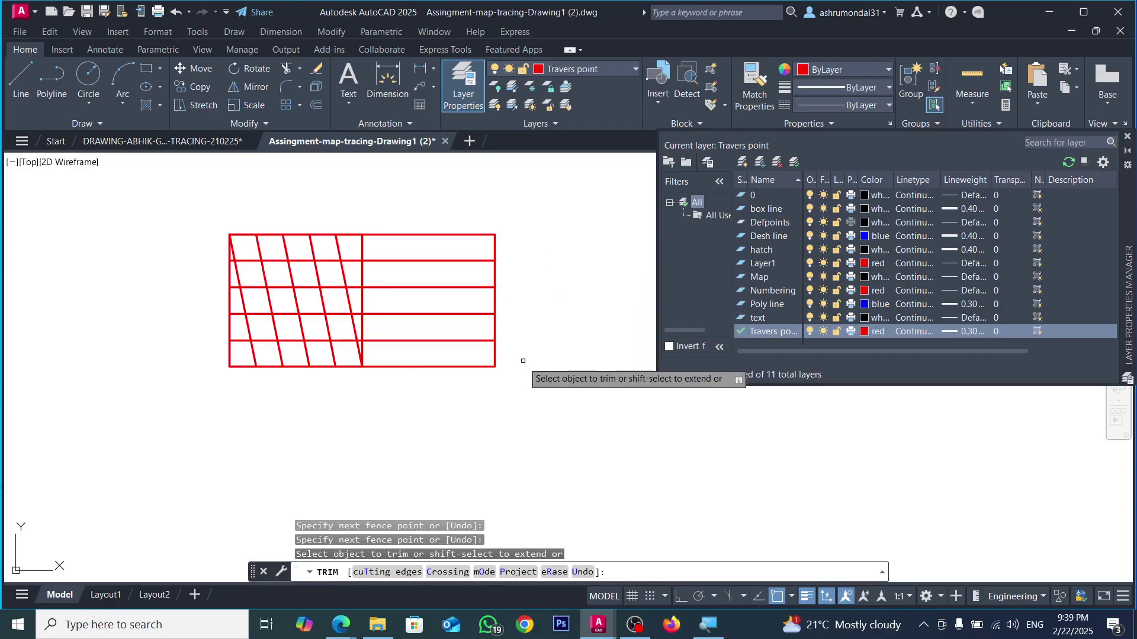
key("Escape")
scroll(290, 273, "up", 2)
scroll(364, 276, "down", 4)
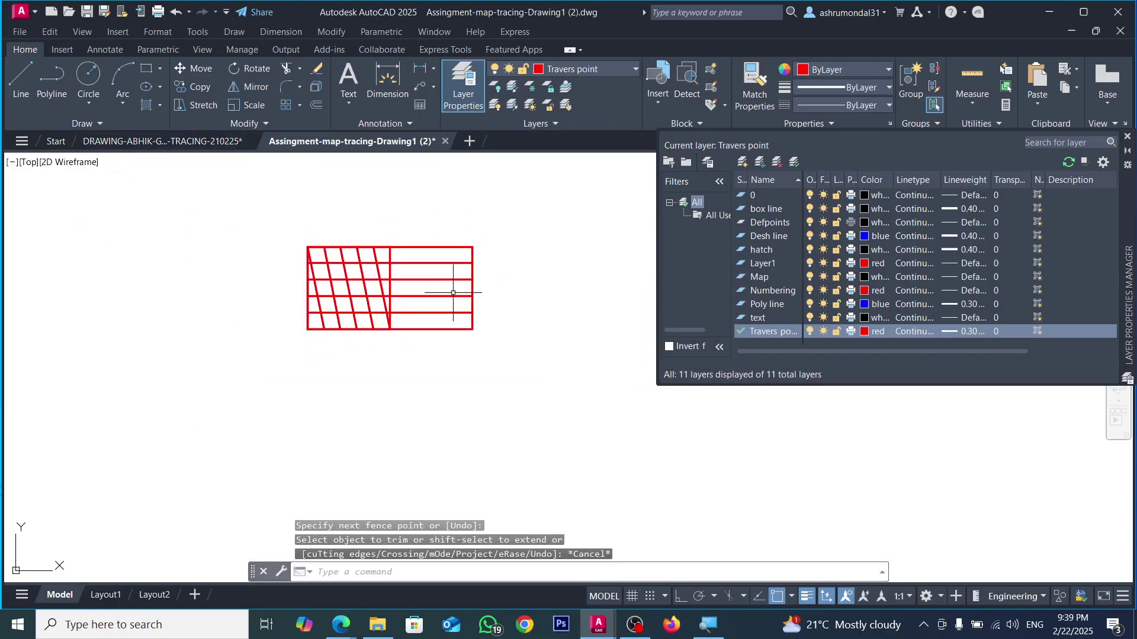
scroll(438, 287, "up", 2)
scroll(364, 225, "up", 2)
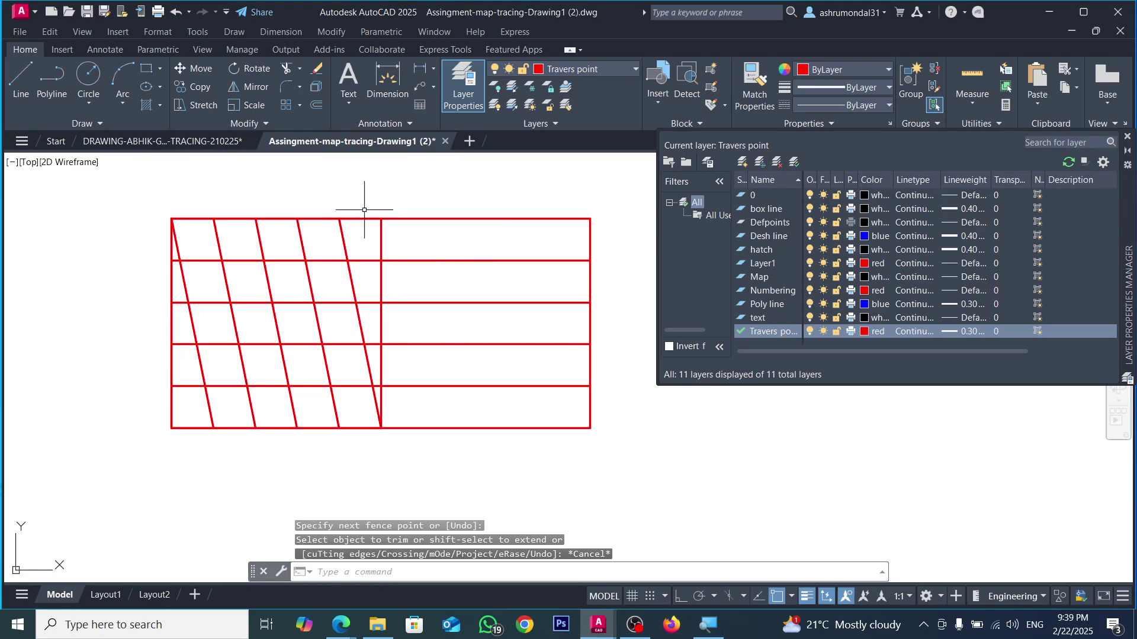
Step: Dimension the rectangle's full top edge, placing the dimension line above it
left_click(383, 83)
left_click(172, 219)
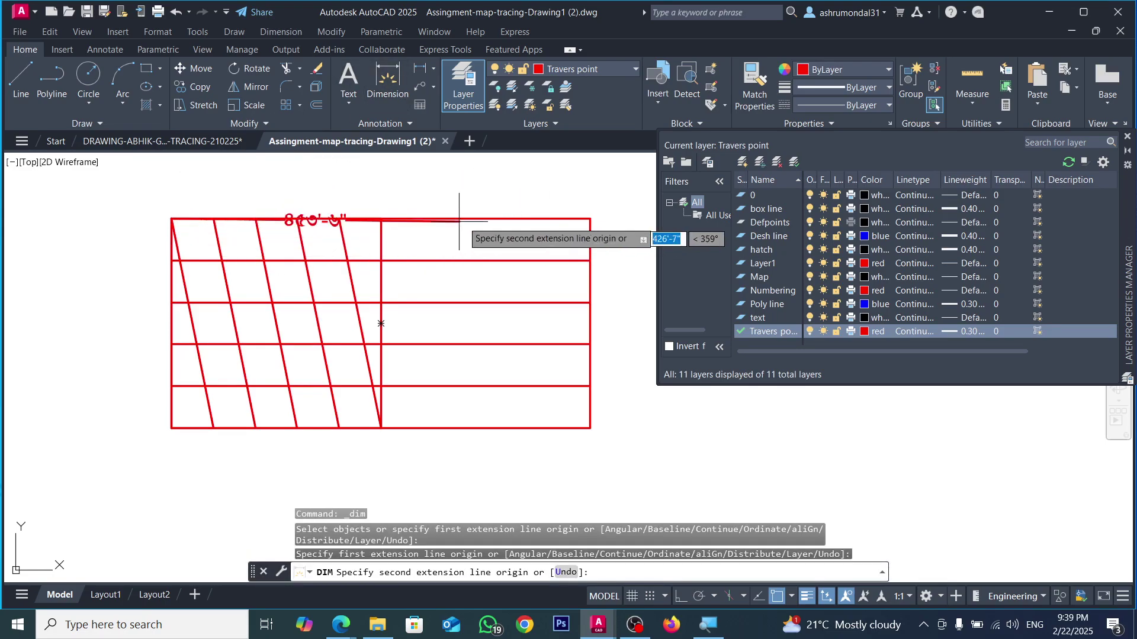
left_click(590, 219)
left_click(526, 188)
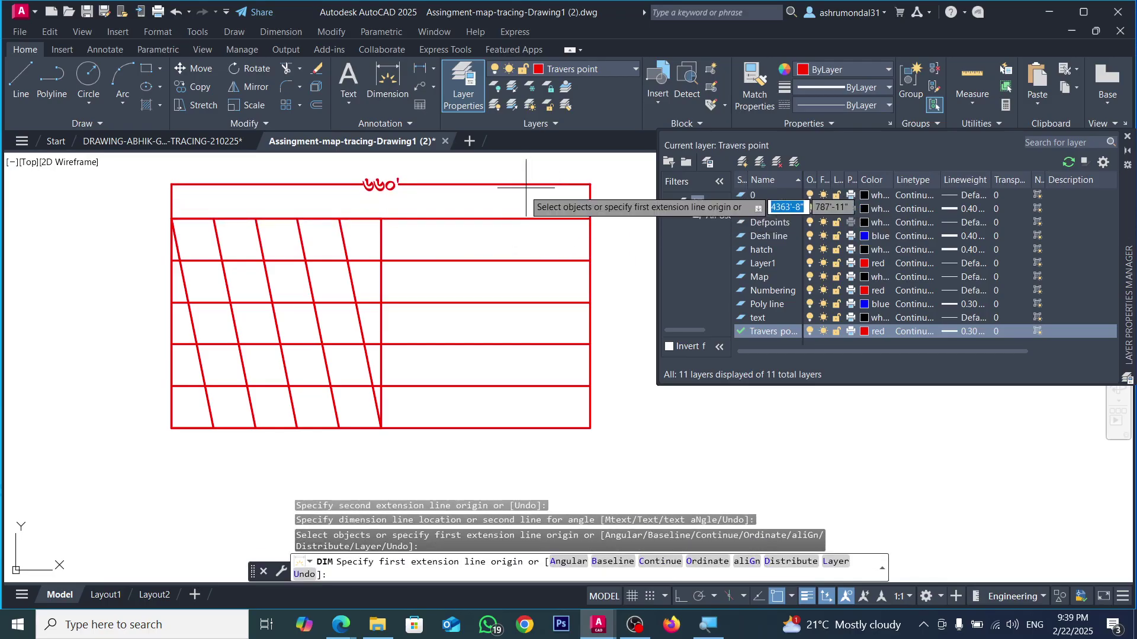
key("Return")
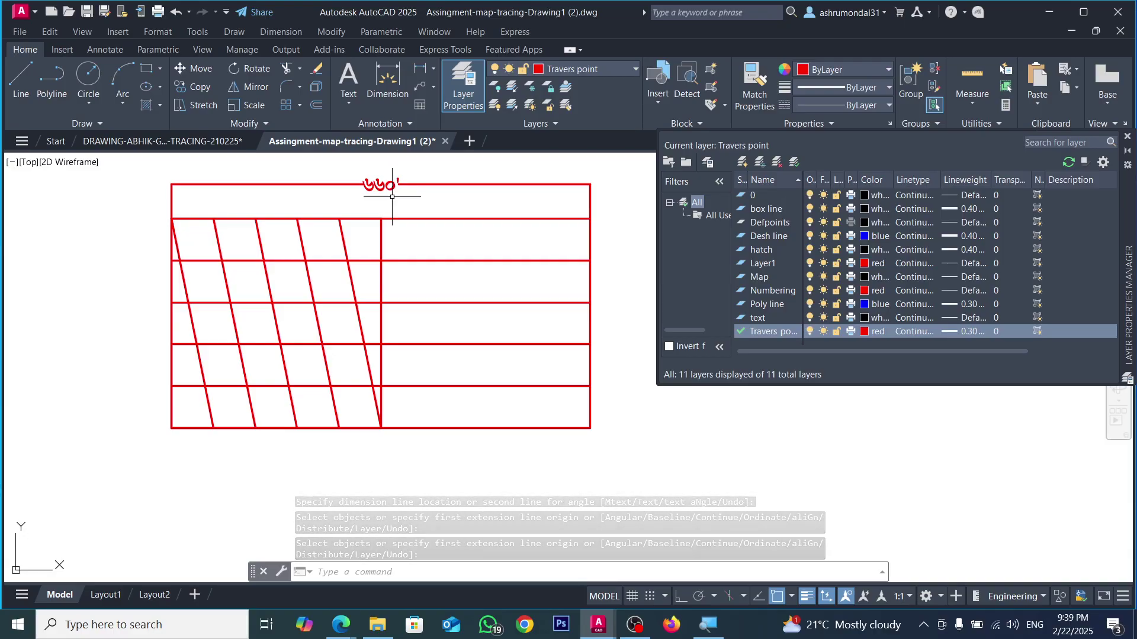
scroll(396, 208, "down", 5)
scroll(379, 193, "up", 4)
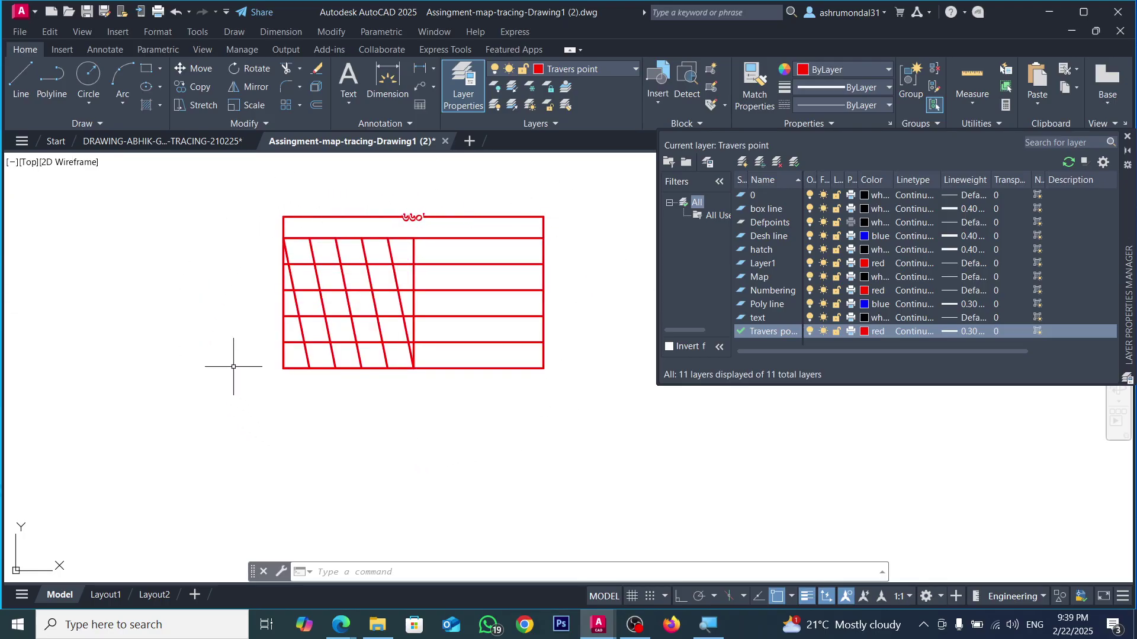
Step: Inspect the dimensioned 132' grid below the map's black scale grid and compare it with the larger 660' grid
scroll(471, 225, "down", 5)
scroll(139, 315, "up", 8)
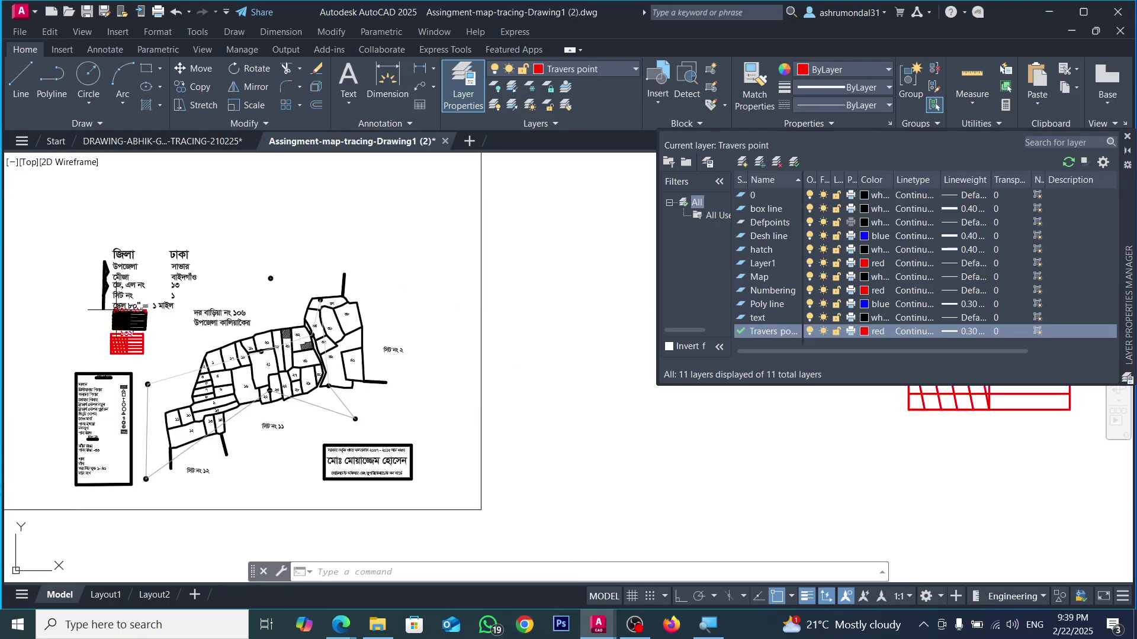
scroll(130, 332, "down", 4)
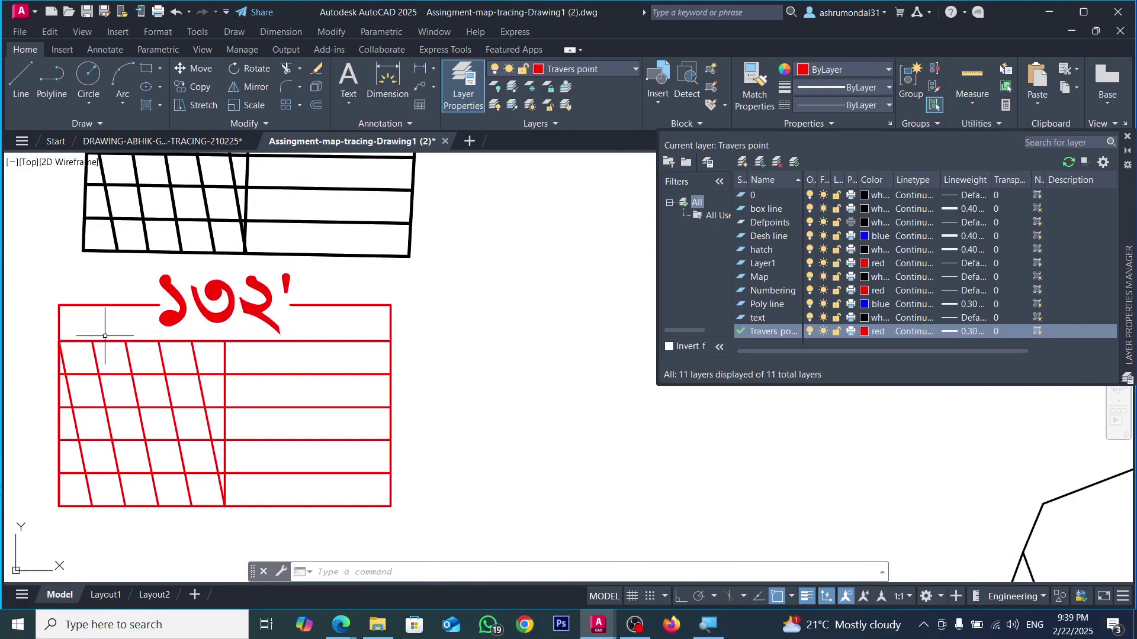
scroll(82, 332, "up", 4)
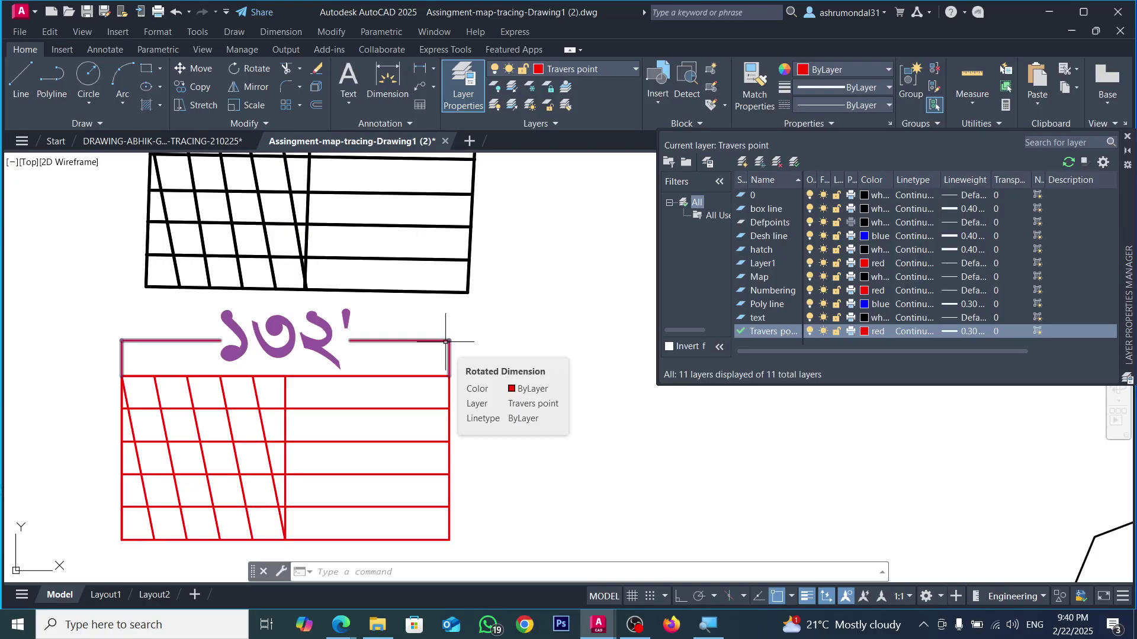
key("Escape")
scroll(275, 341, "down", 10)
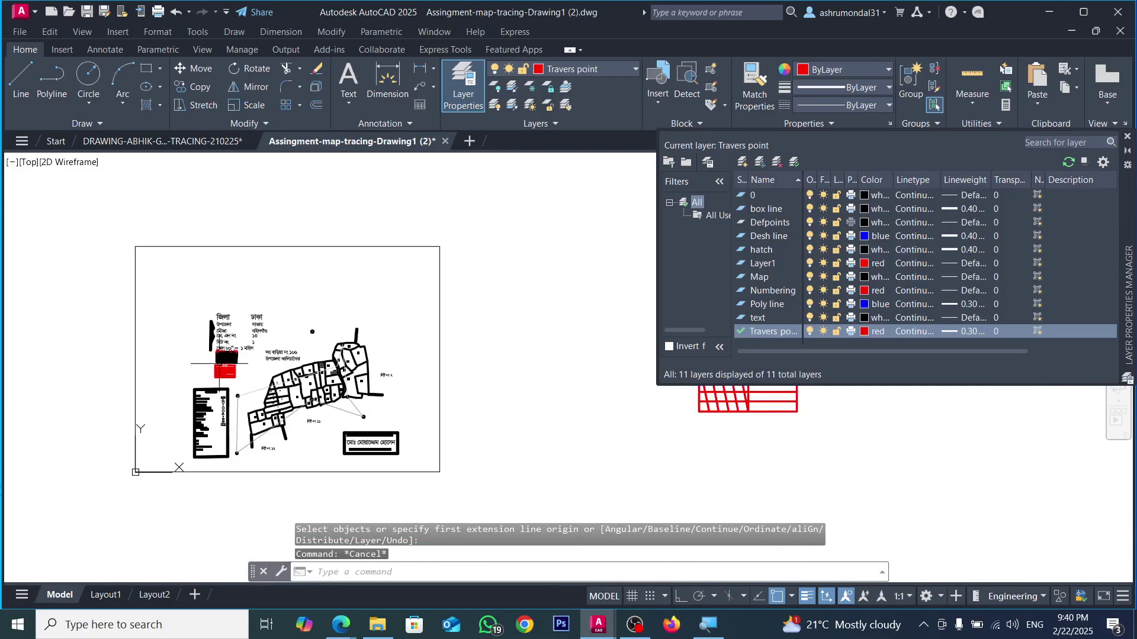
scroll(275, 341, "down", 3)
scroll(568, 357, "up", 6)
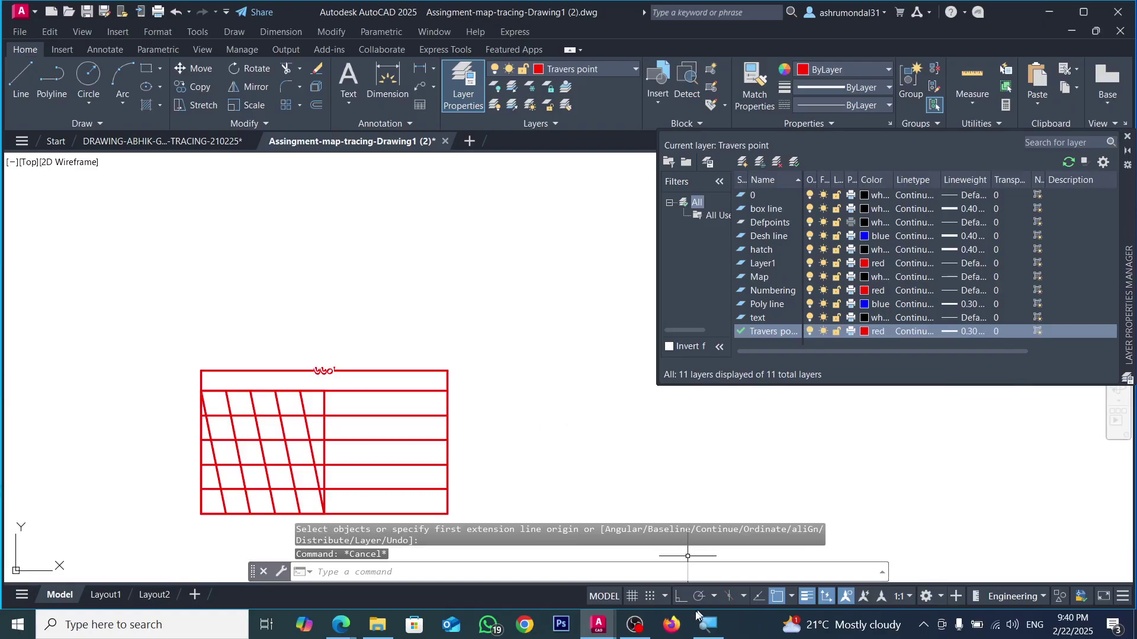
left_click(635, 626)
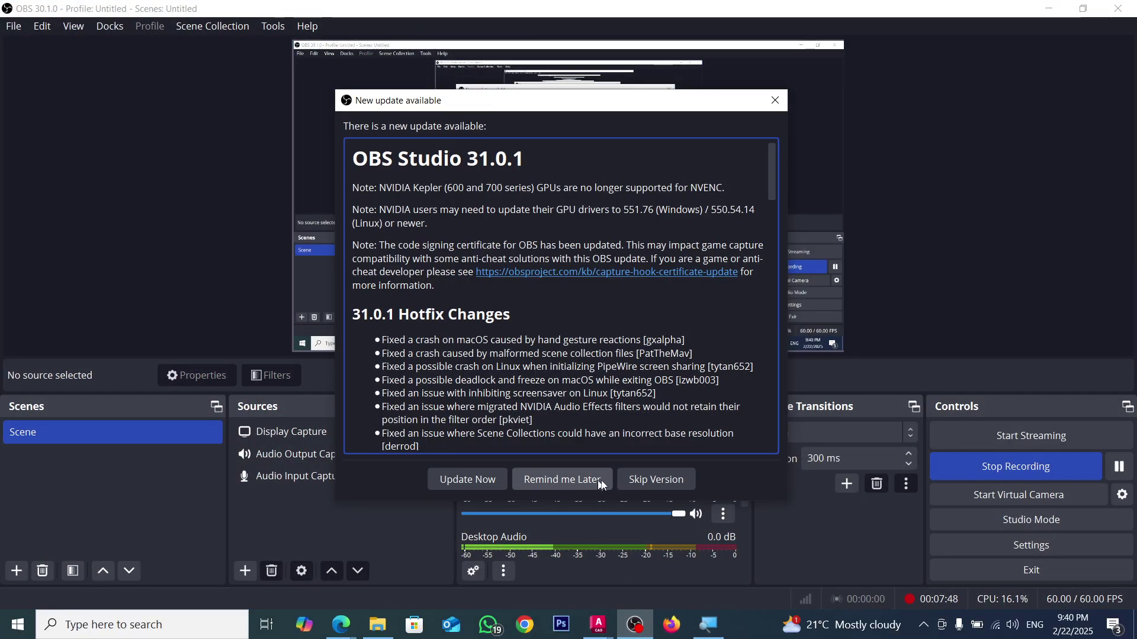